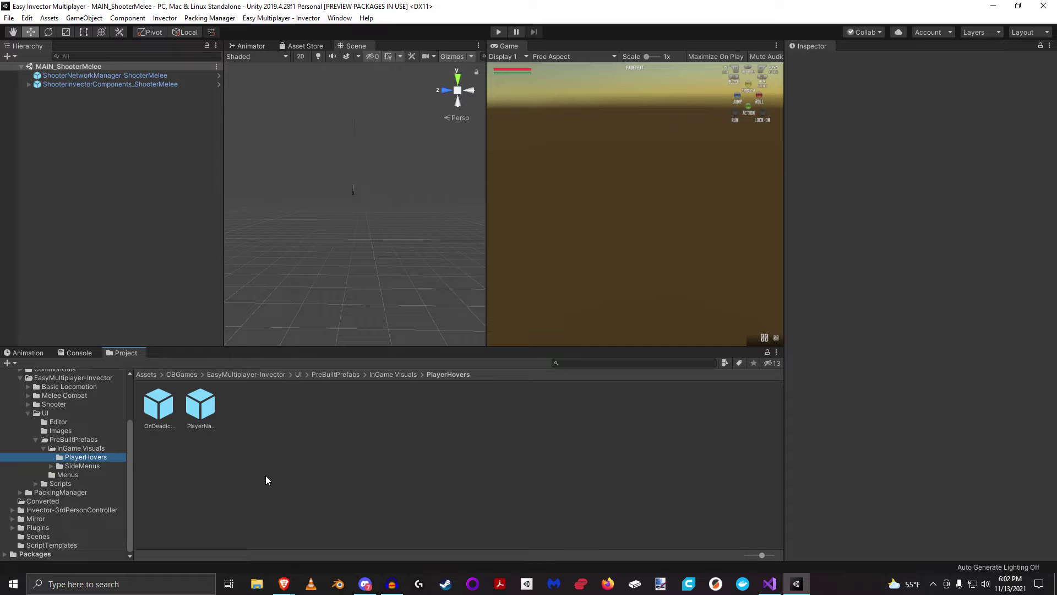
Open for editing the character prefab assigned as Character To Spawn on ShooterNetworkManager_ShooterMelee.
left_click(159, 406)
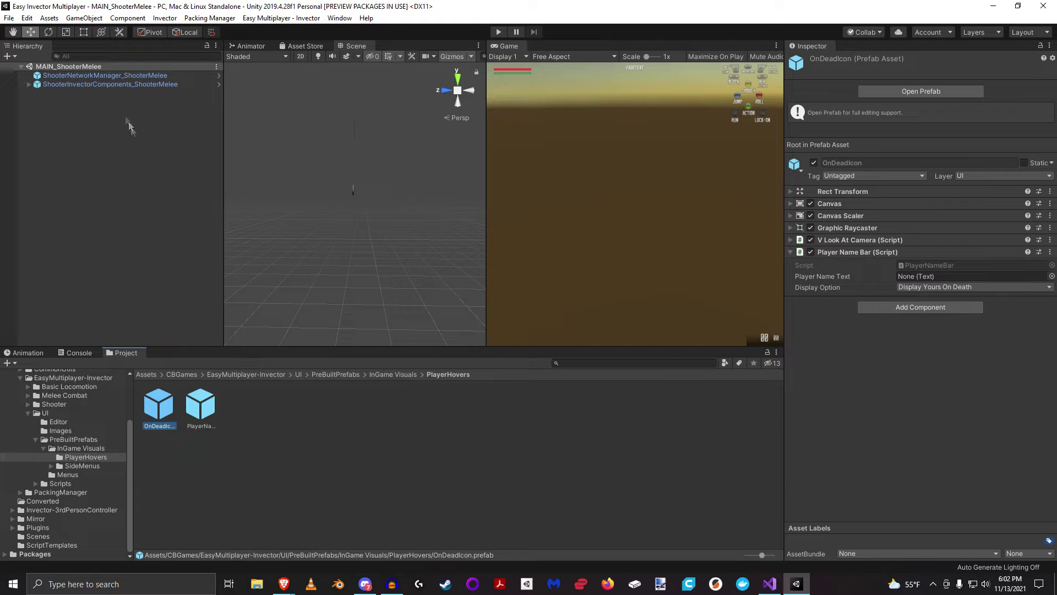
left_click(114, 77)
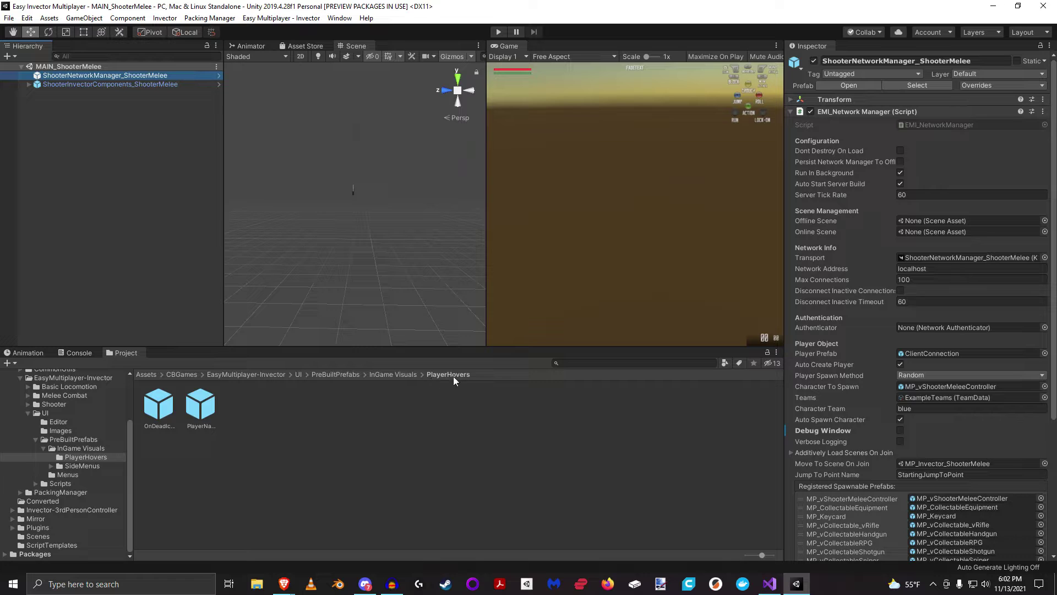
left_click(953, 388)
left_click(210, 411)
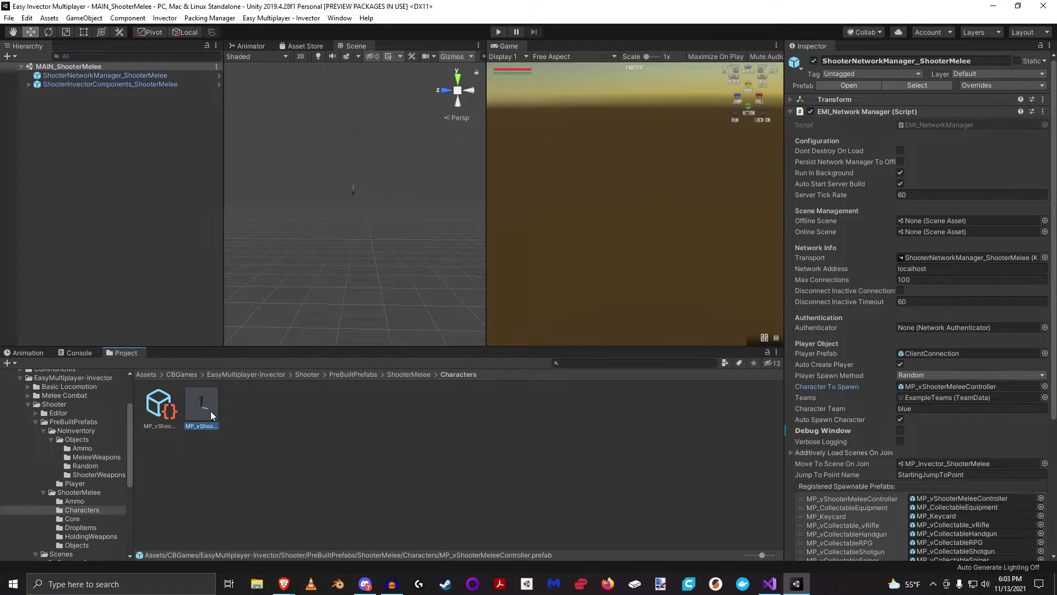
left_click(923, 92)
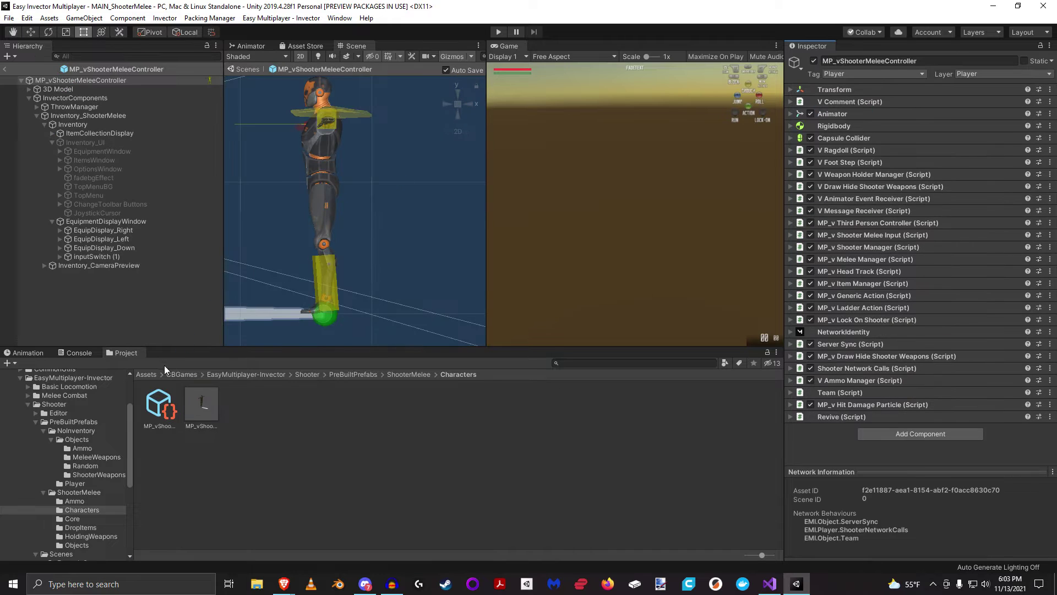
Add the OnDeadIcon prefab from the PlayerHovers folder as a direct child of the MP_vShooterMeleeController root.
scroll(97, 476, "down", 5)
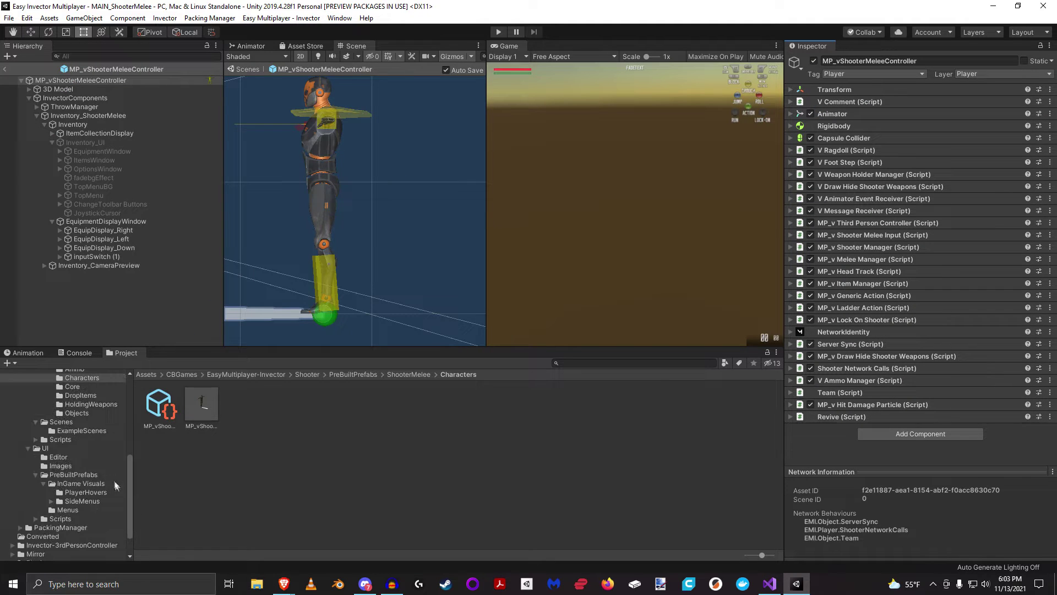
left_click(98, 494)
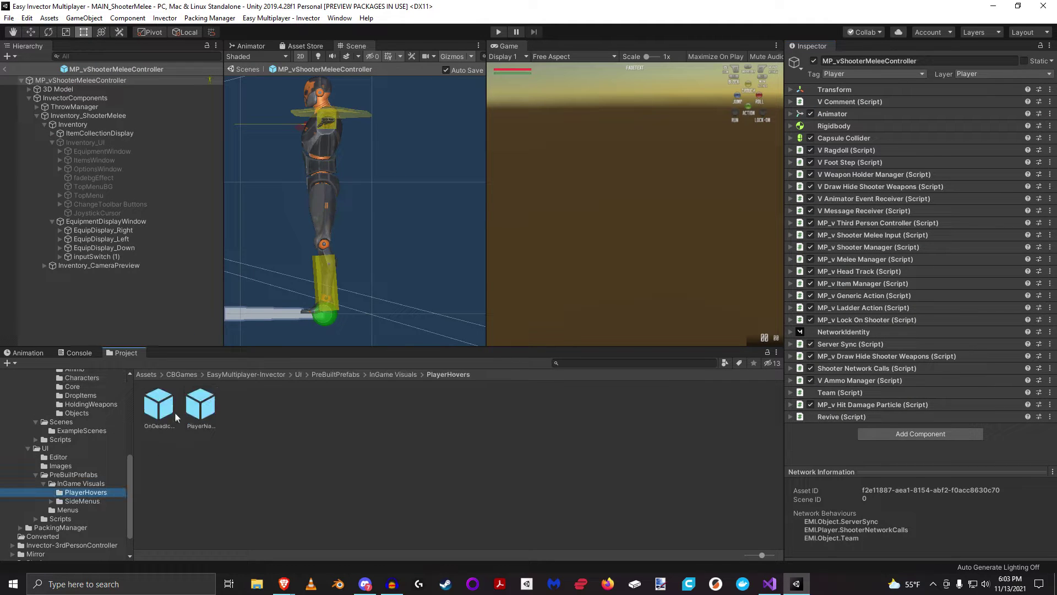
left_click_drag(168, 408, 101, 300)
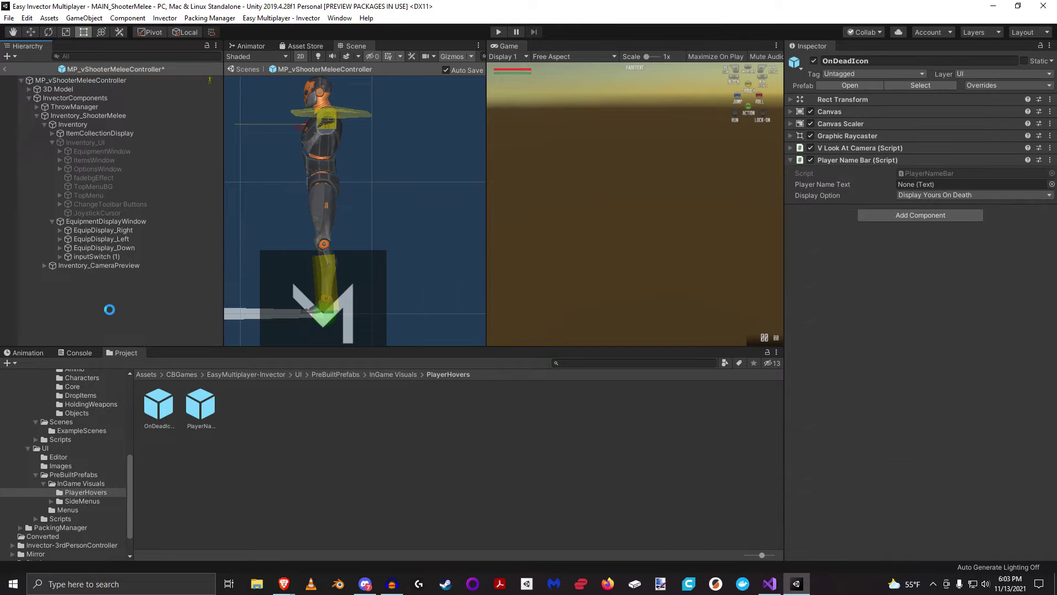
middle_click_drag(393, 249, 347, 241)
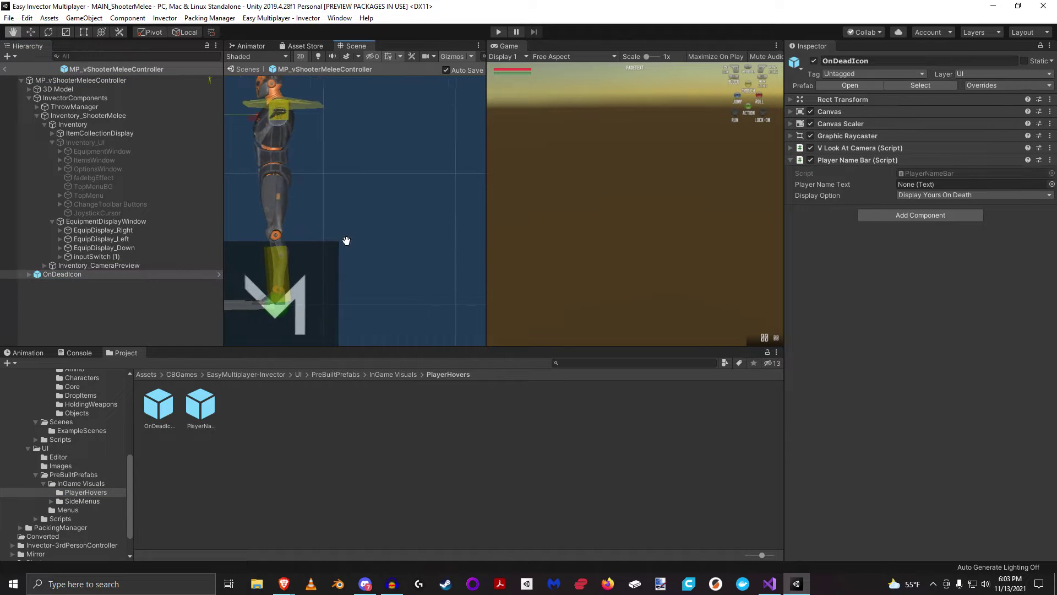
left_click_drag(63, 273, 82, 81)
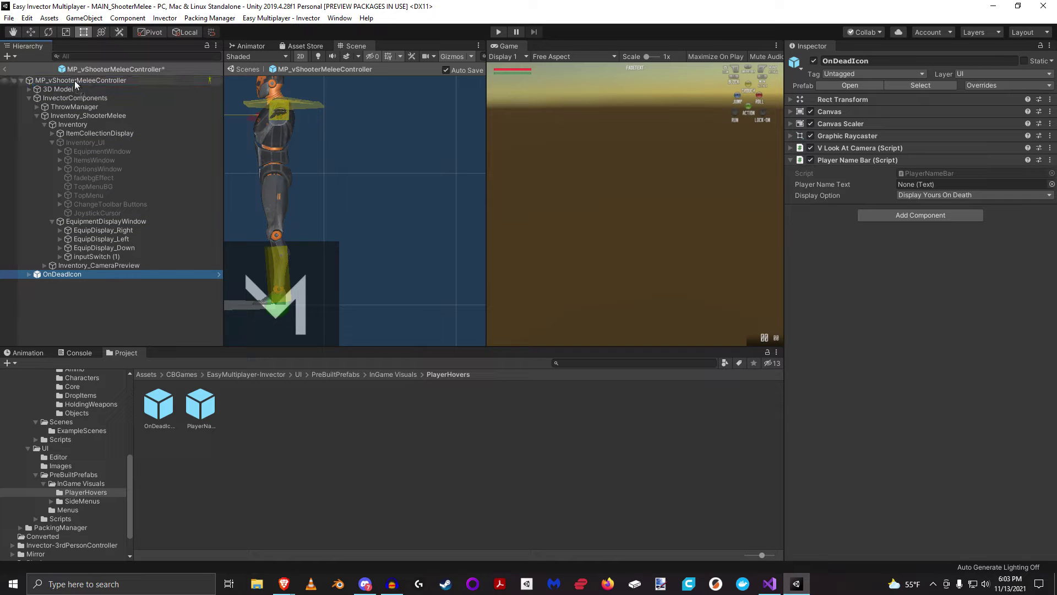
Move the OnDeadIcon object close to the character in a 3D perspective view of the prefab.
middle_click_drag(370, 270, 380, 290)
left_click_drag(330, 165, 334, 311, "alt")
key("s")
right_click_drag(334, 310, 334, 280)
key("w")
left_click_drag(341, 166, 382, 166)
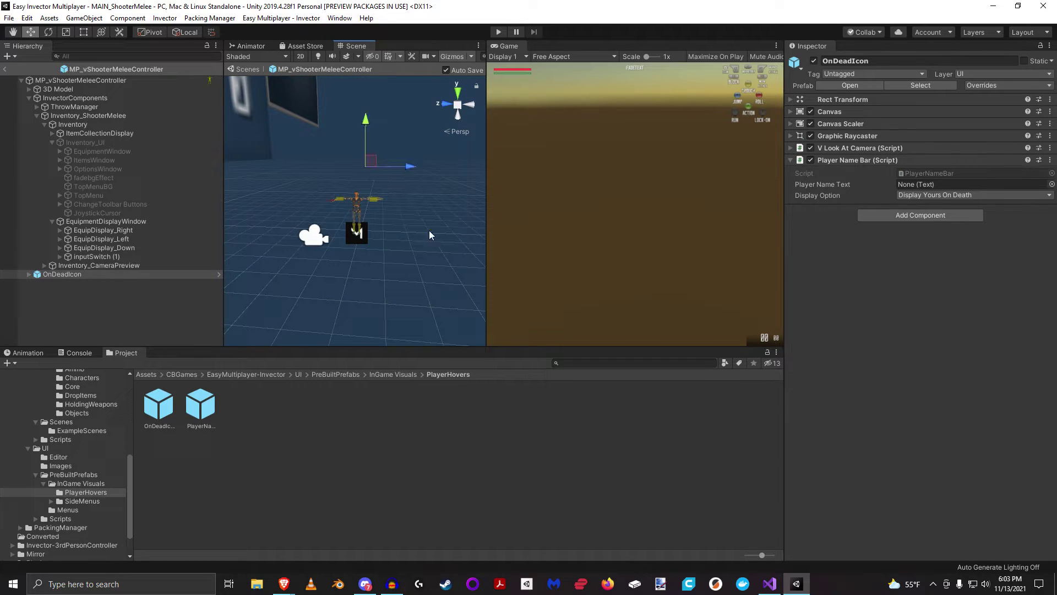
left_click_drag(429, 233, 358, 244, "alt")
key("d")
right_click_drag(358, 244, 369, 267)
key("s")
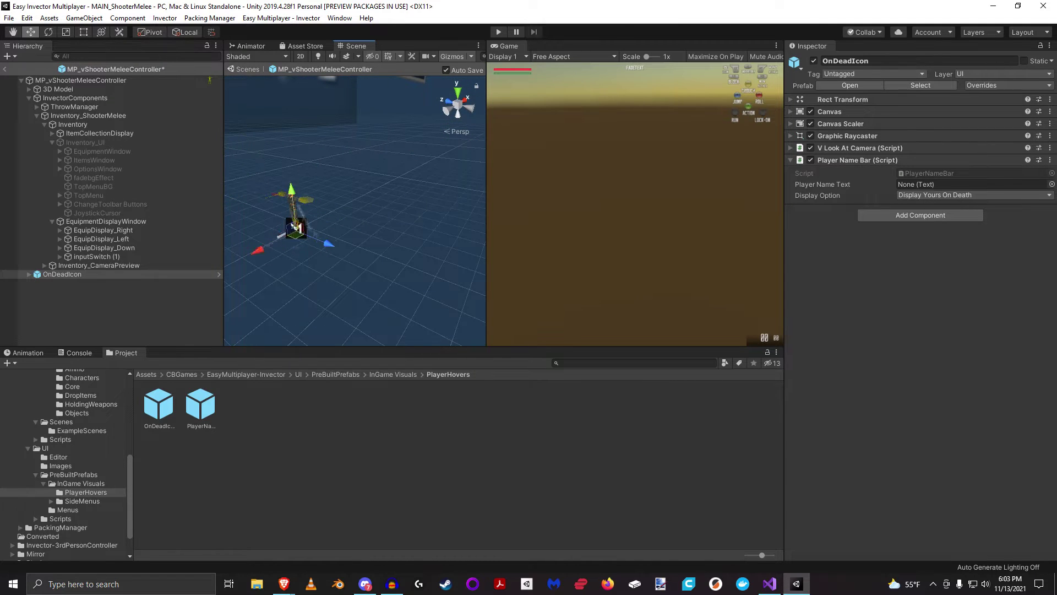
Position the OnDeadIcon skull centred just above the character's head.
left_click(305, 198)
left_click(29, 88)
left_click(62, 274)
key("a")
right_click_drag(259, 220, 324, 200)
left_click_drag(325, 199, 313, 200)
key("a")
right_click_drag(313, 199, 374, 204)
key("w")
left_click_drag(455, 160, 379, 159)
left_click_drag(335, 113, 339, 156)
Examine the skull icon's placement above the character's head from the front.
key("w")
right_click_drag(352, 168, 419, 231)
key("a")
left_click(48, 32)
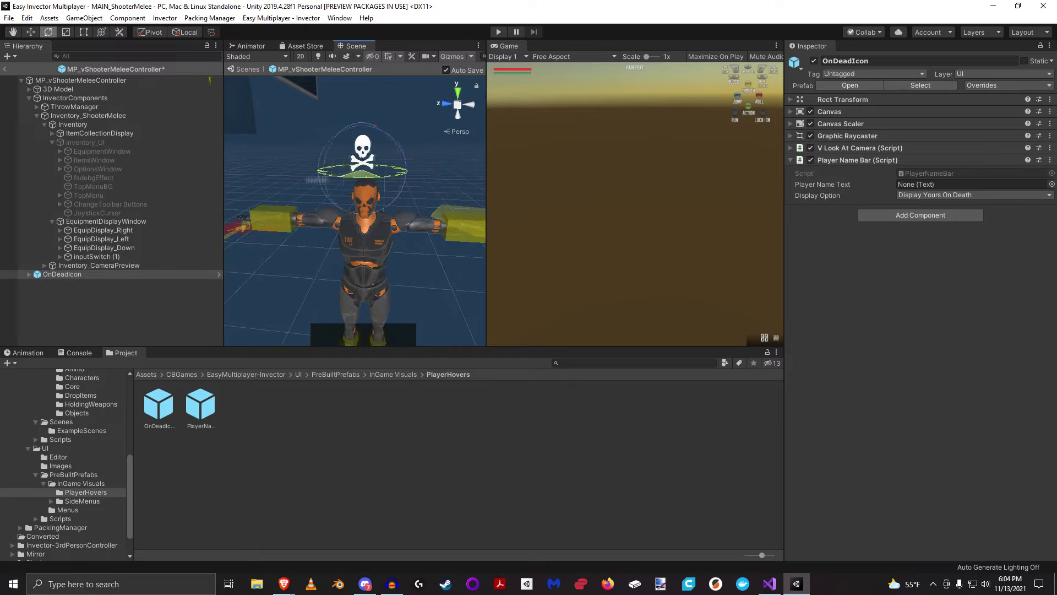
key("w")
left_click_drag(422, 273, 433, 282, "alt")
key("s")
right_click_drag(432, 281, 423, 273)
key("w")
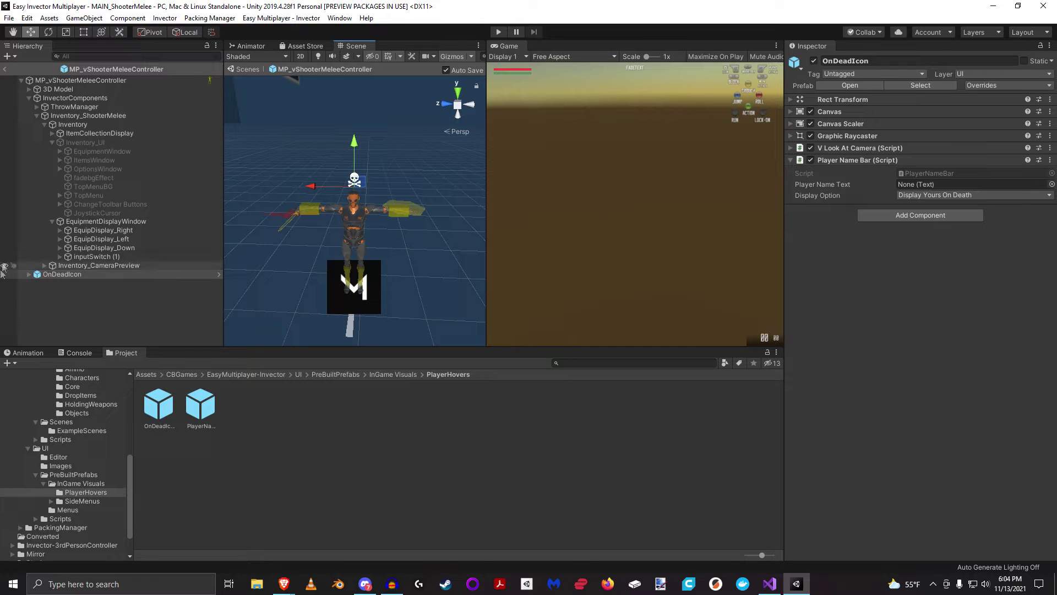
Inspect the Image child of OnDeadIcon and its Canvas Renderer settings.
left_click(28, 274)
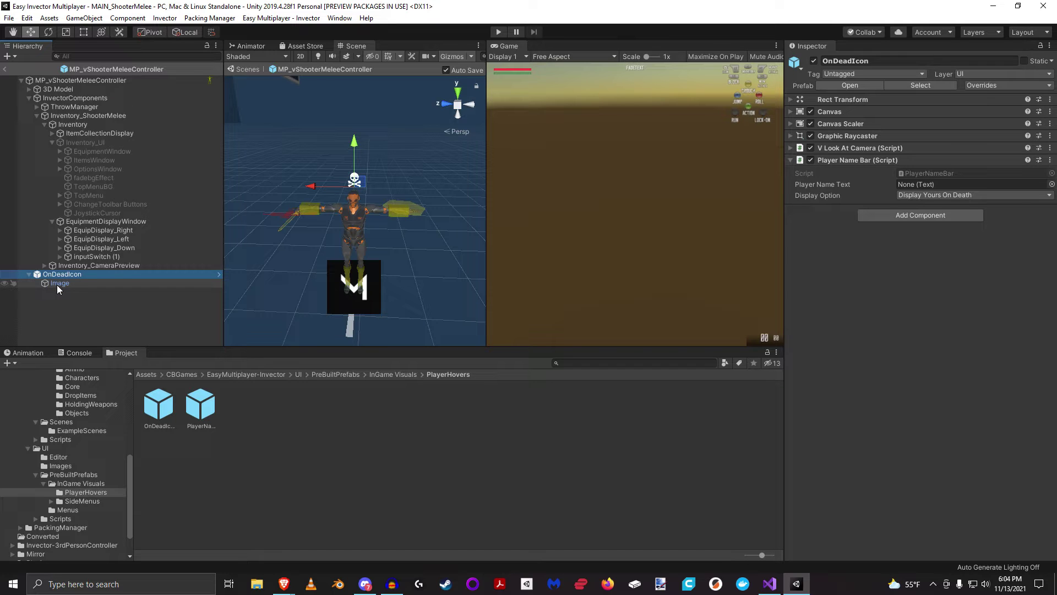
left_click(57, 285)
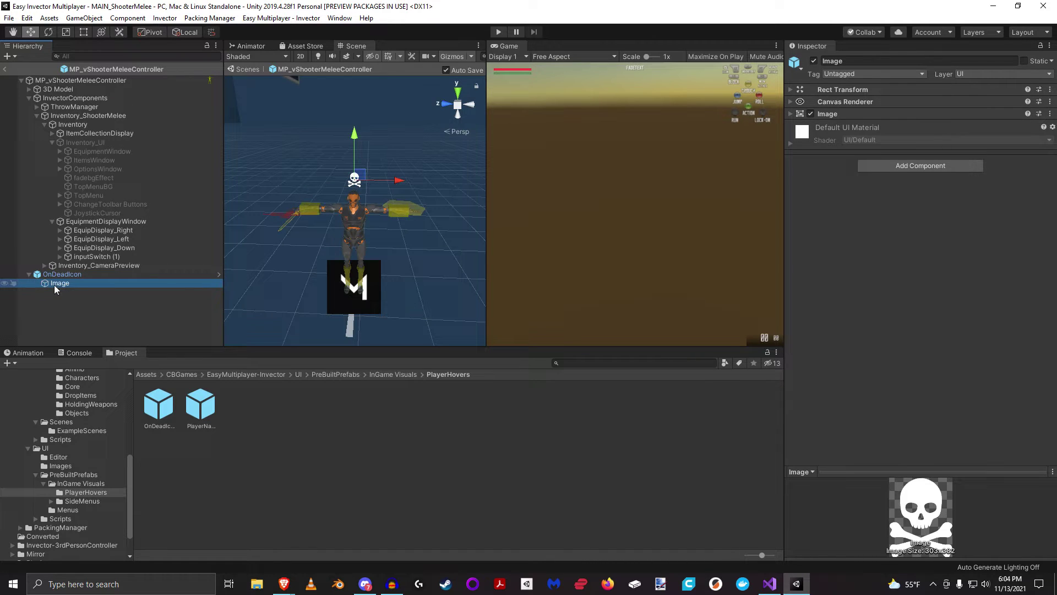
left_click(791, 102)
left_click(791, 103)
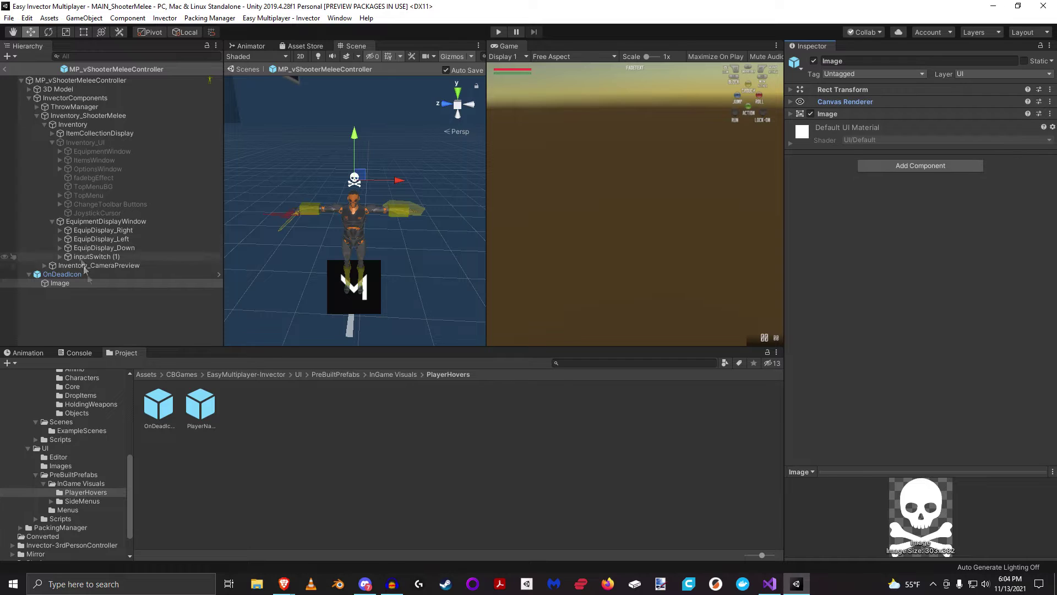
Review the V Look At Camera settings on OnDeadIcon and compare its components with the PlayerNameBar prefab.
left_click(66, 274)
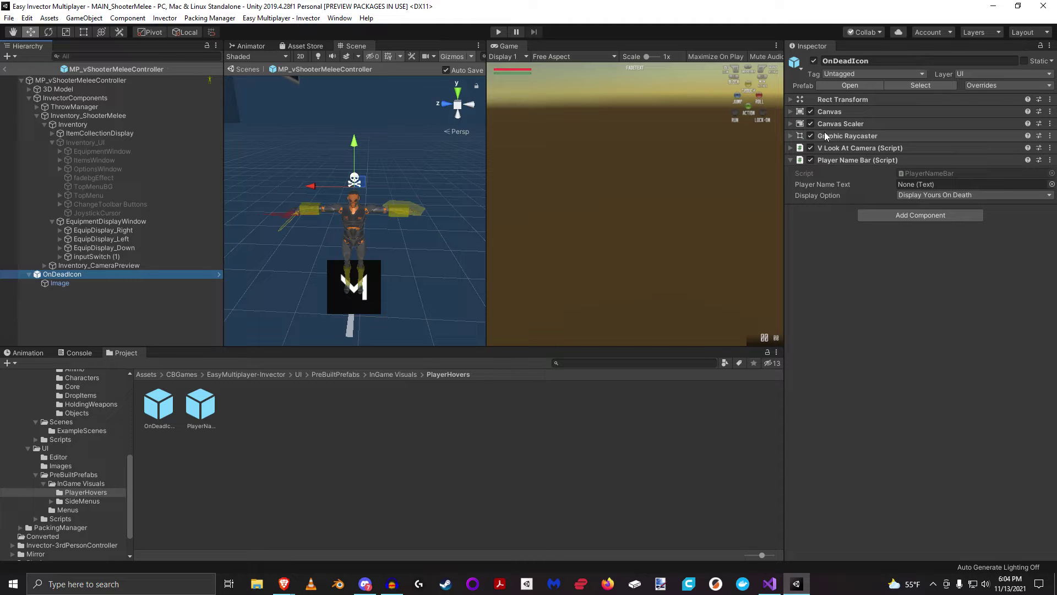
left_click(792, 148)
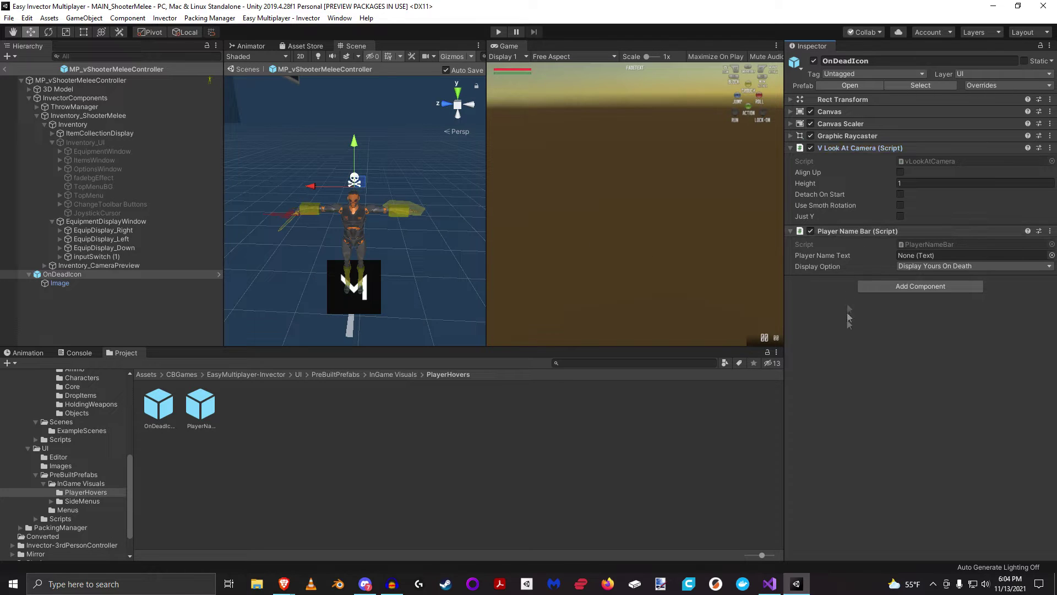
left_click(208, 414)
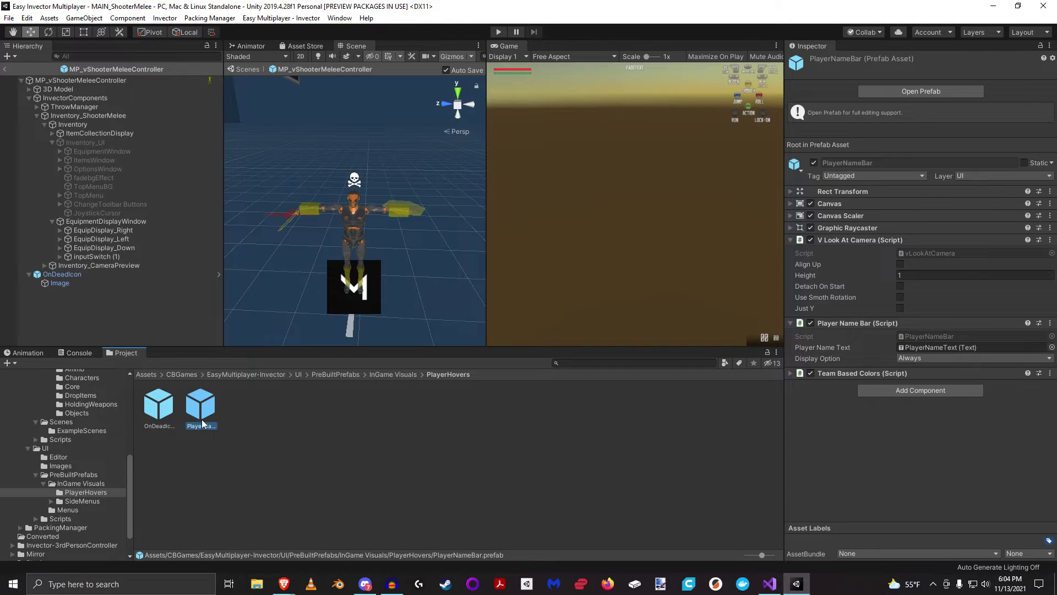
left_click(62, 274)
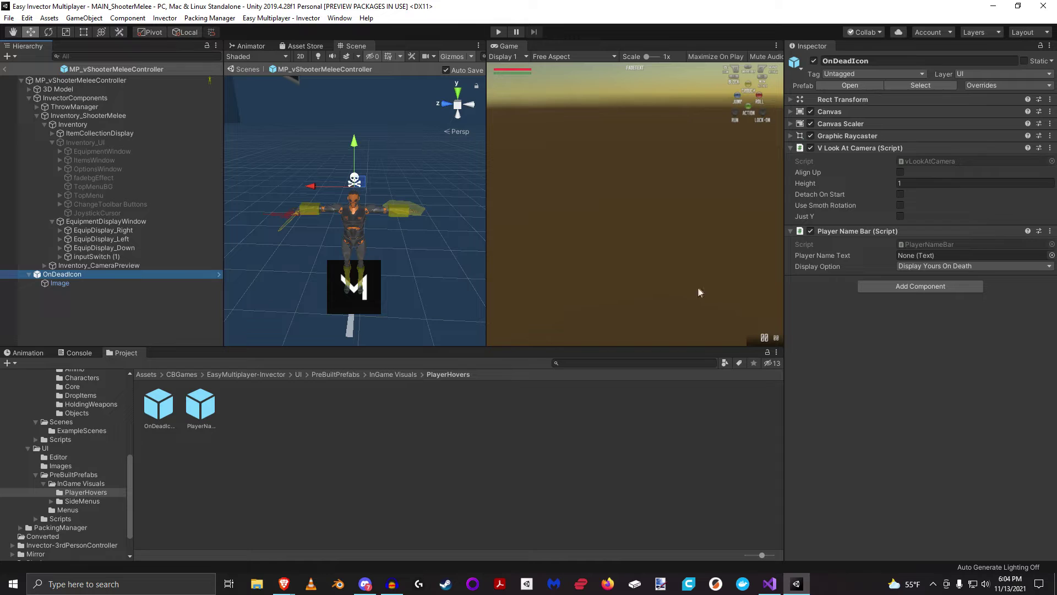
left_click(838, 147)
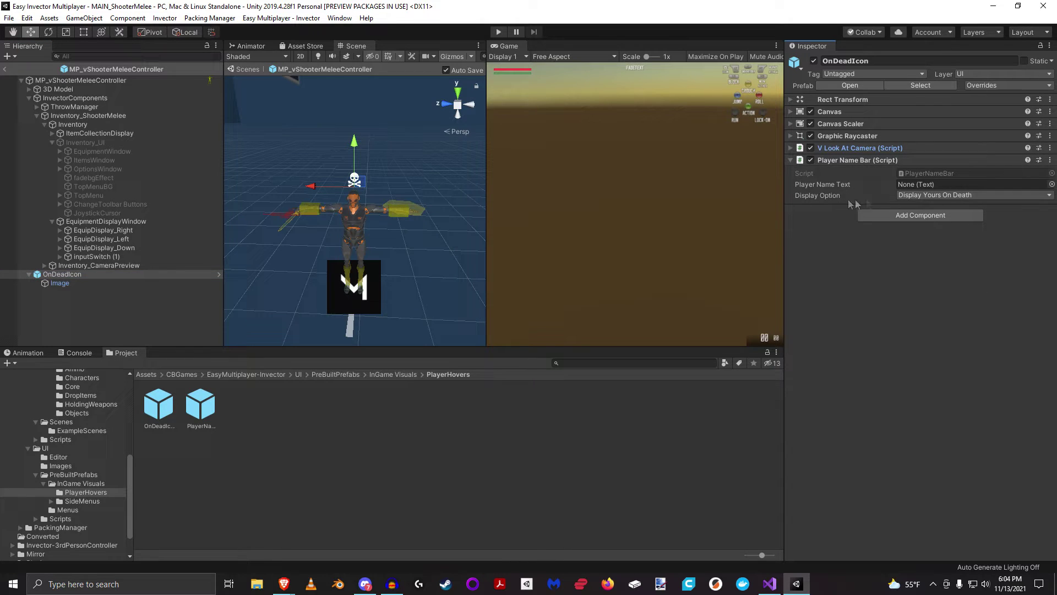
Review the Display Option choices in OnDeadIcon's Player Name Bar component.
left_click(972, 196)
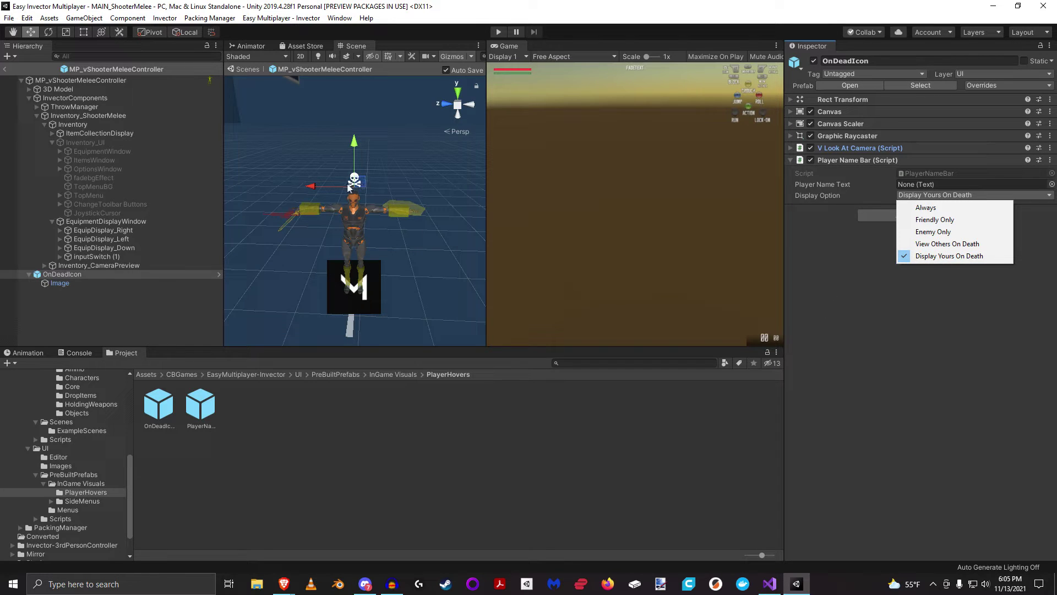
left_click(910, 395)
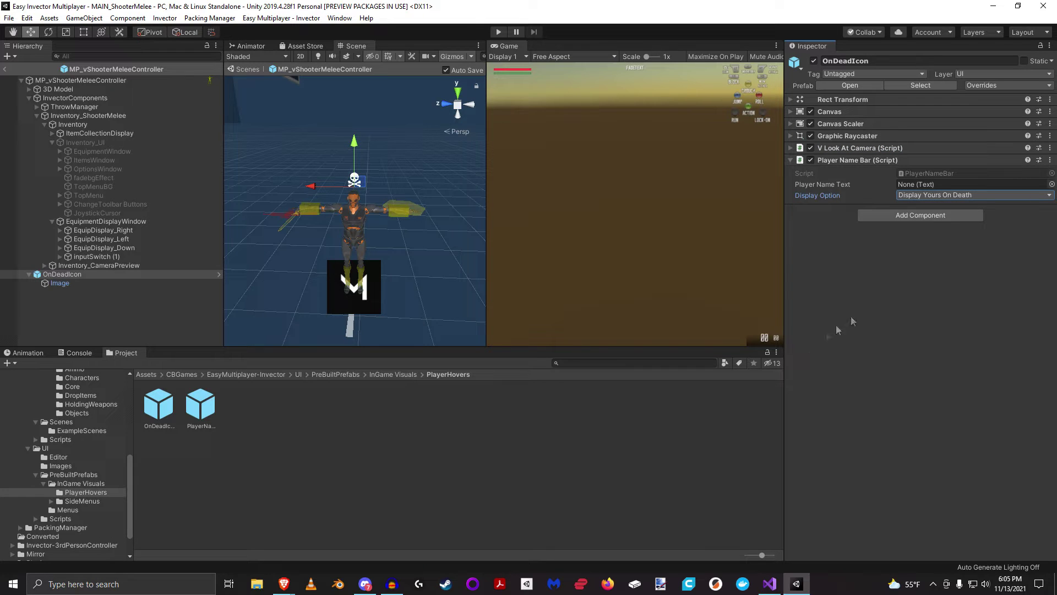
left_click(969, 191)
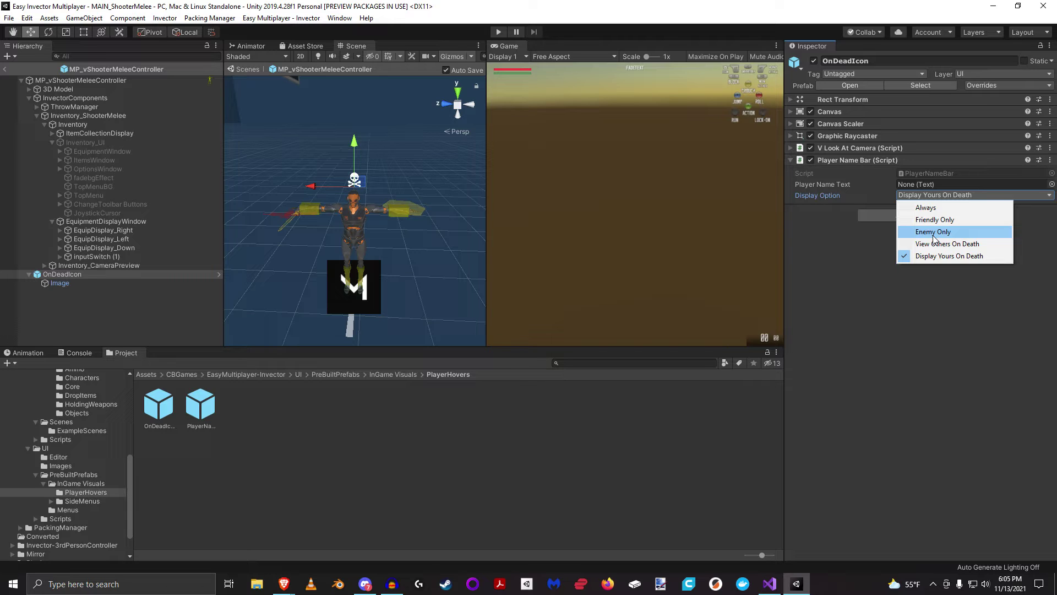
Inspect the Team component on the MP_vShooterMeleeController root object.
left_click(76, 82)
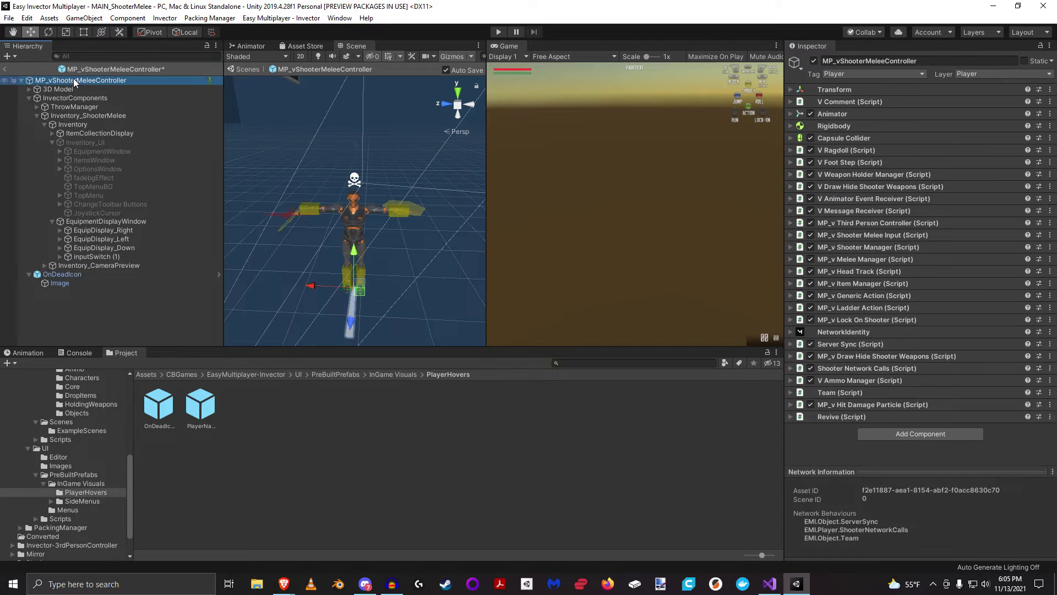
left_click(840, 393)
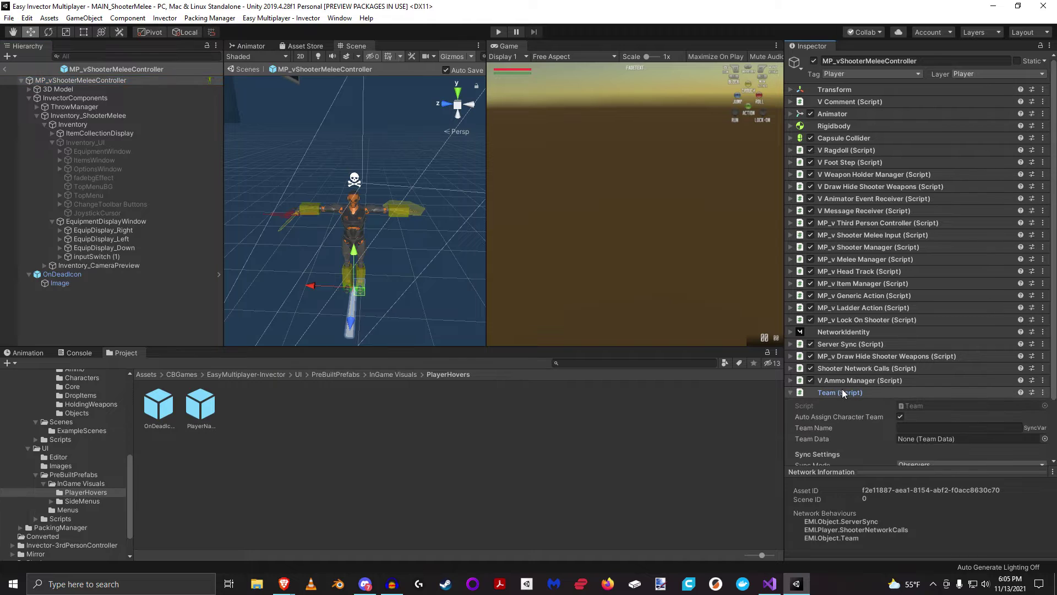
left_click(841, 392)
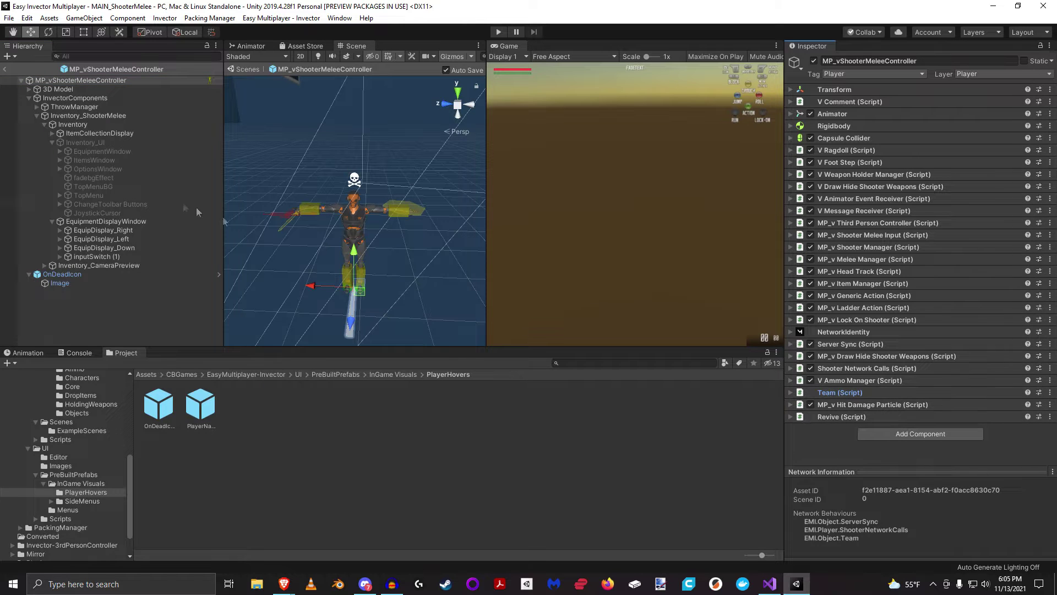
Return to OnDeadIcon and examine its Display Option list and Player Name Text field.
left_click(70, 278)
left_click(927, 196)
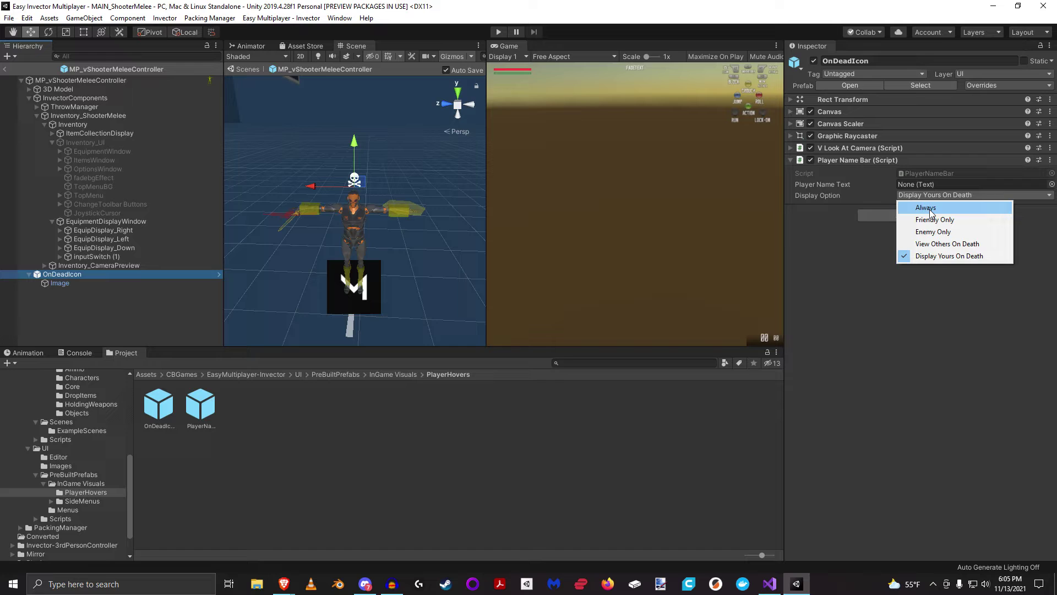
left_click(825, 264)
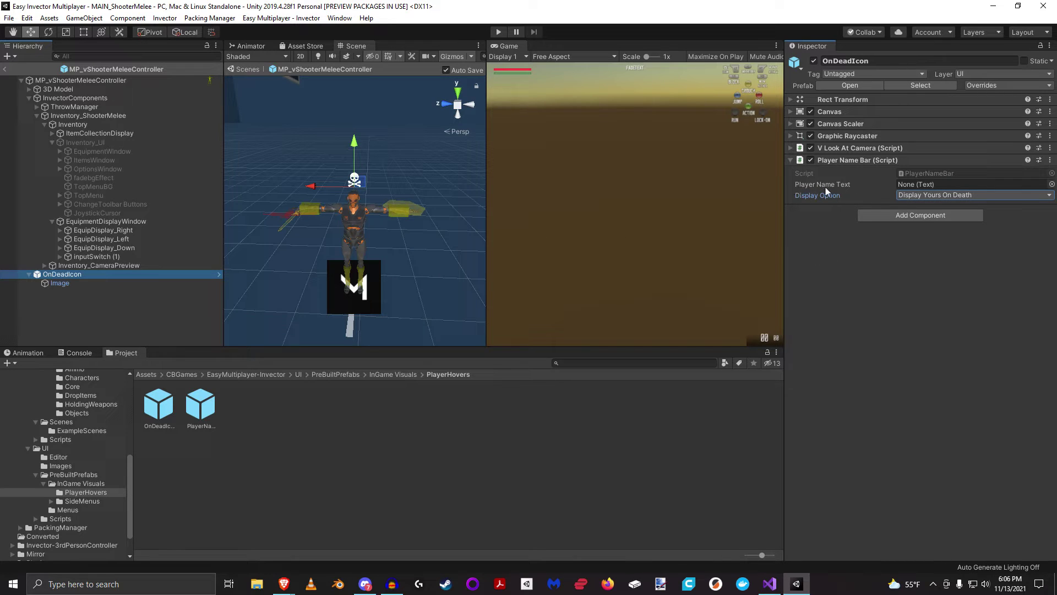
left_click(934, 180)
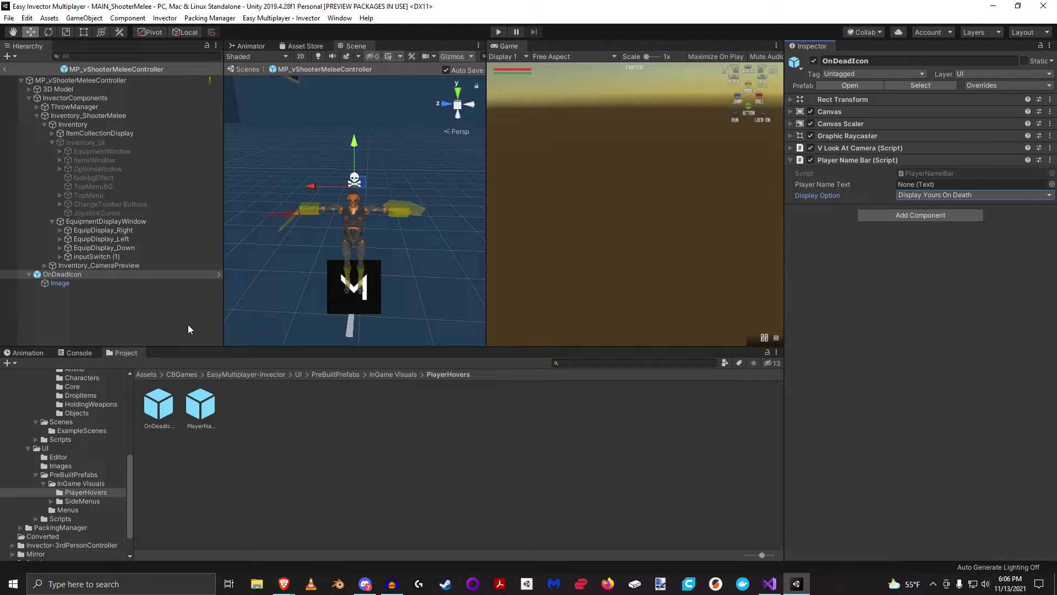
Leave prefab editing and return to the MAIN_ShooterMelee scene.
left_click(147, 316)
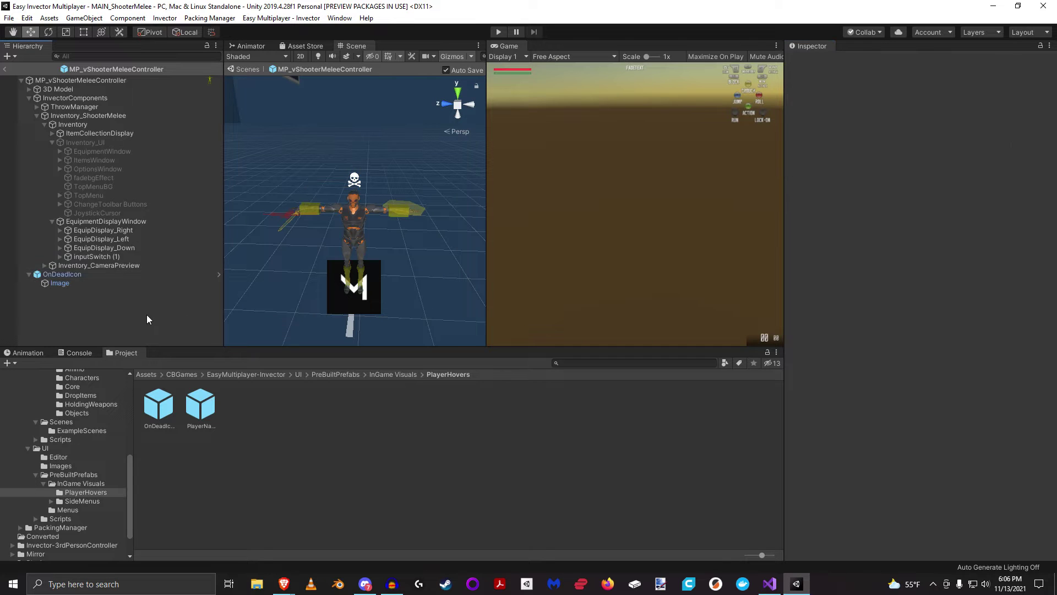
left_click(5, 69)
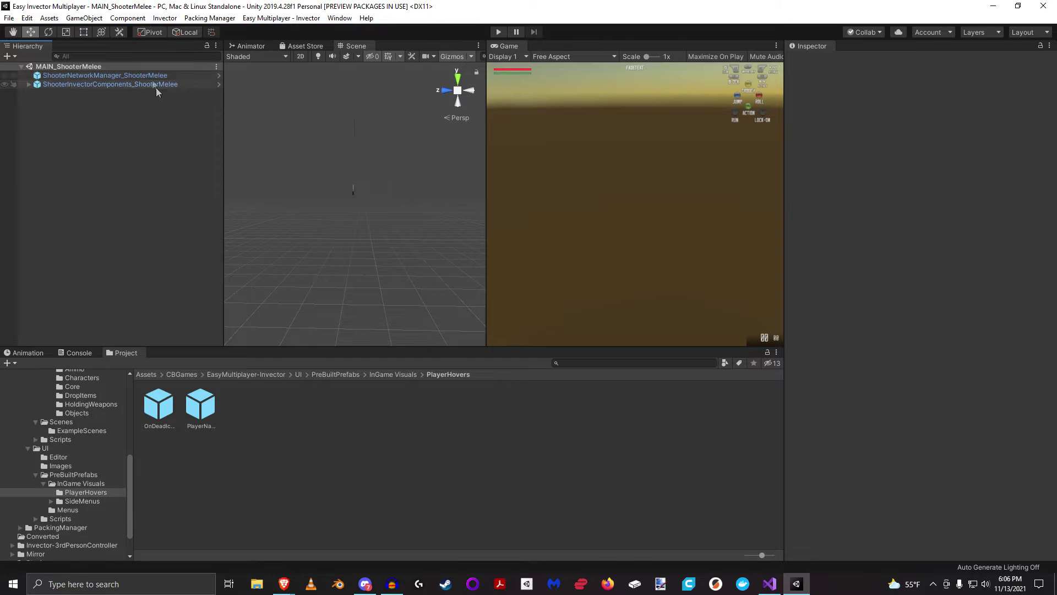
left_click(9, 19)
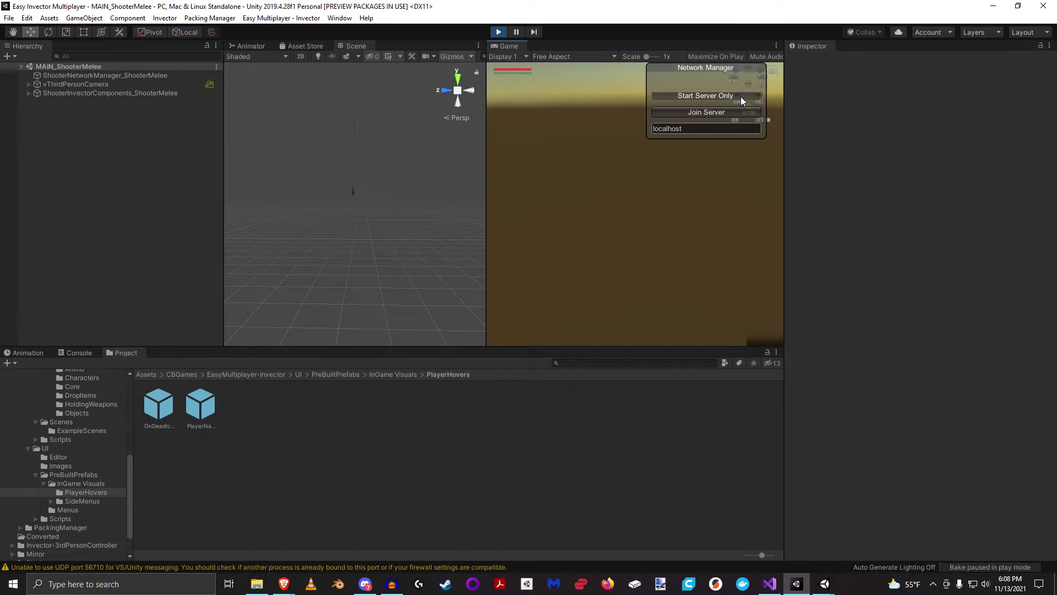
Start a server-only session in the editor's running game and join it from a built game client window.
left_click(708, 96)
mouse_move(821, 579)
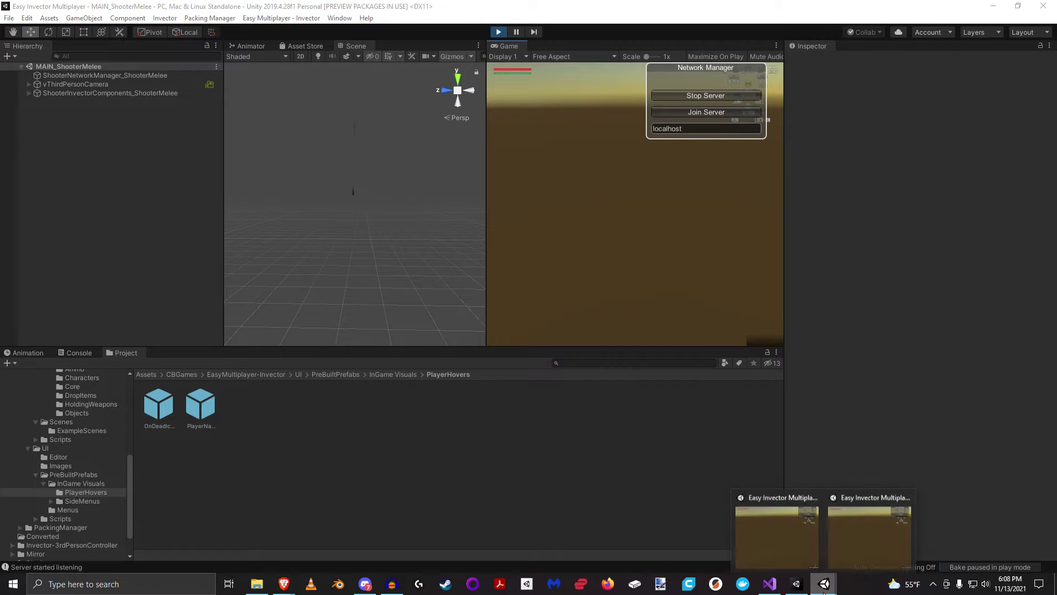
left_click(774, 537)
left_click(956, 77)
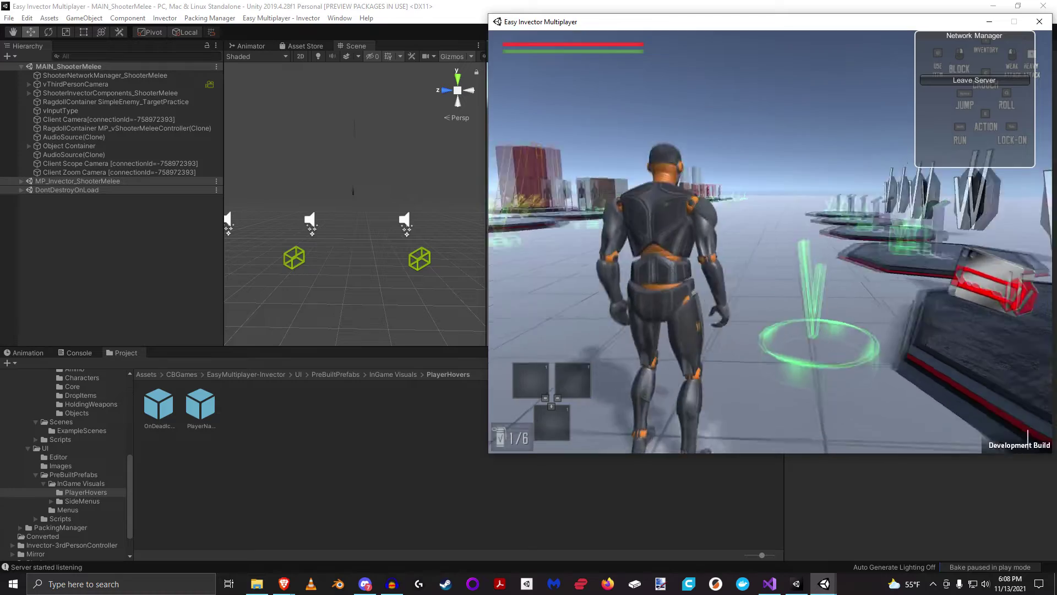
Switch to the second game client, pick up a rifle, and shoot the other player's character.
key("super")
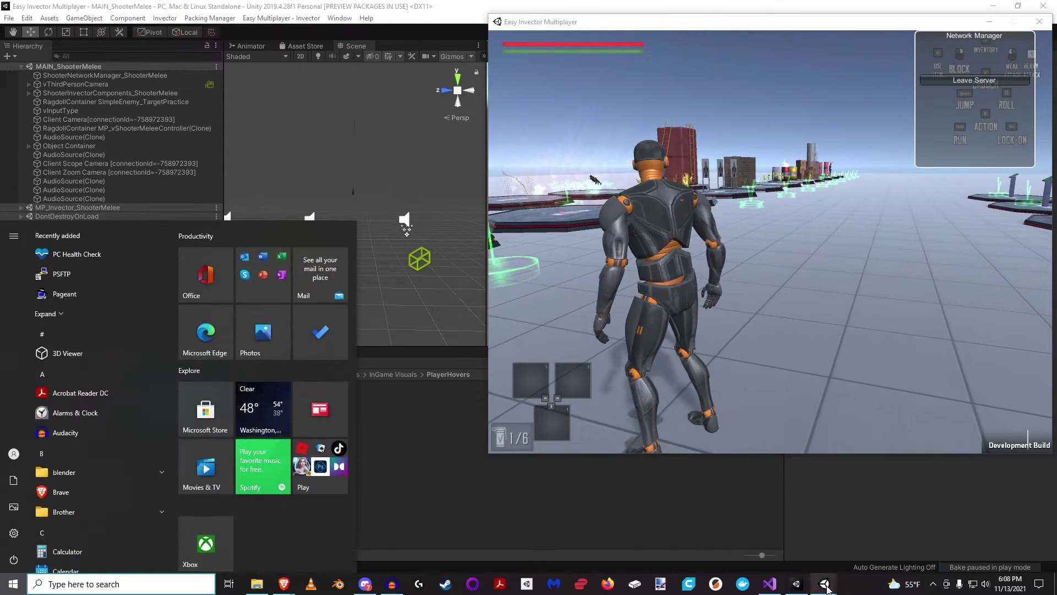
mouse_move(824, 583)
left_click(881, 533)
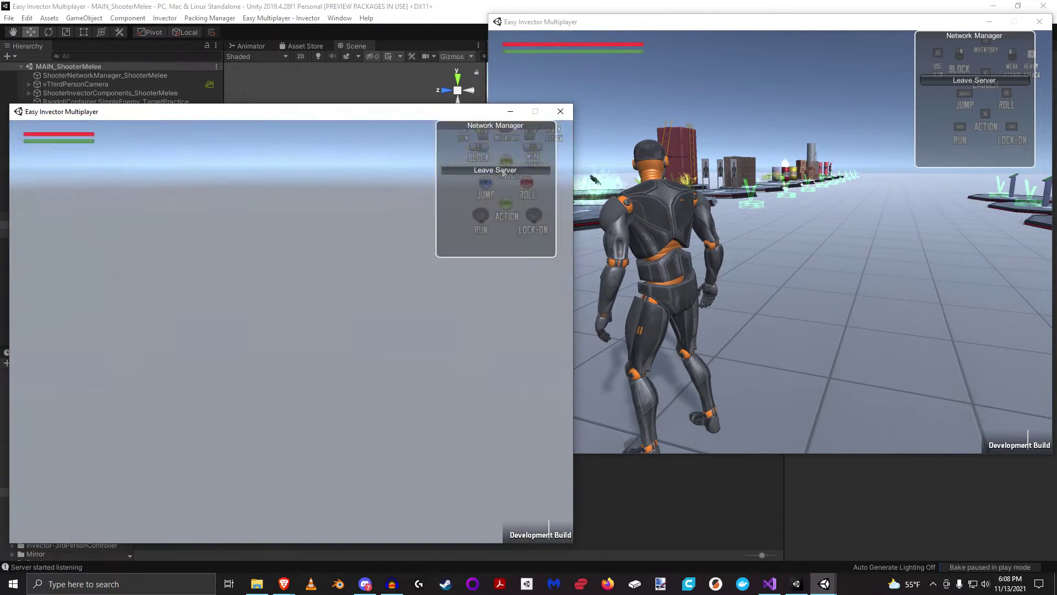
key("shift+w")
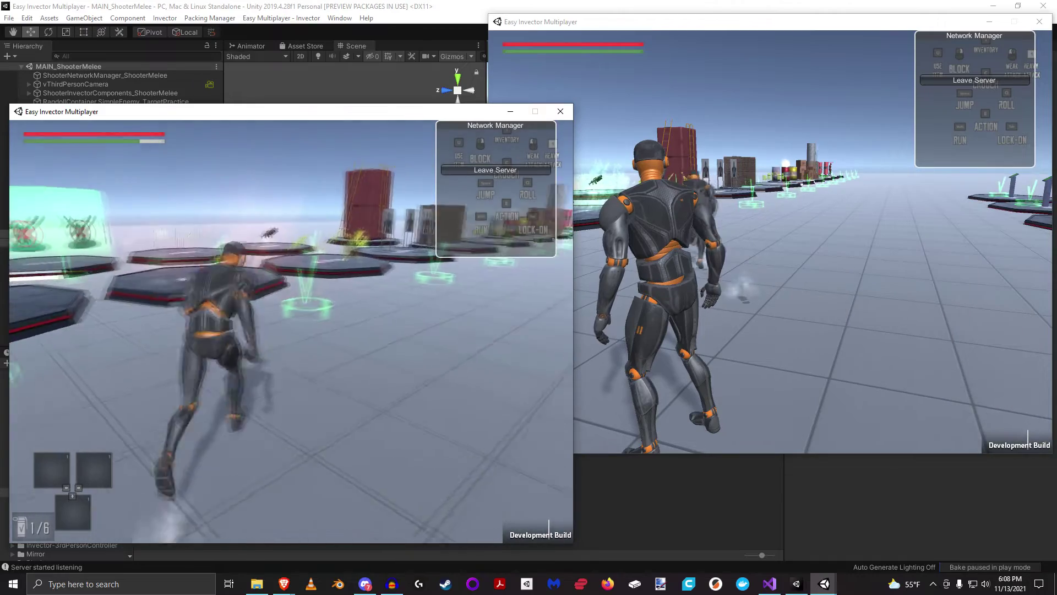
key("e")
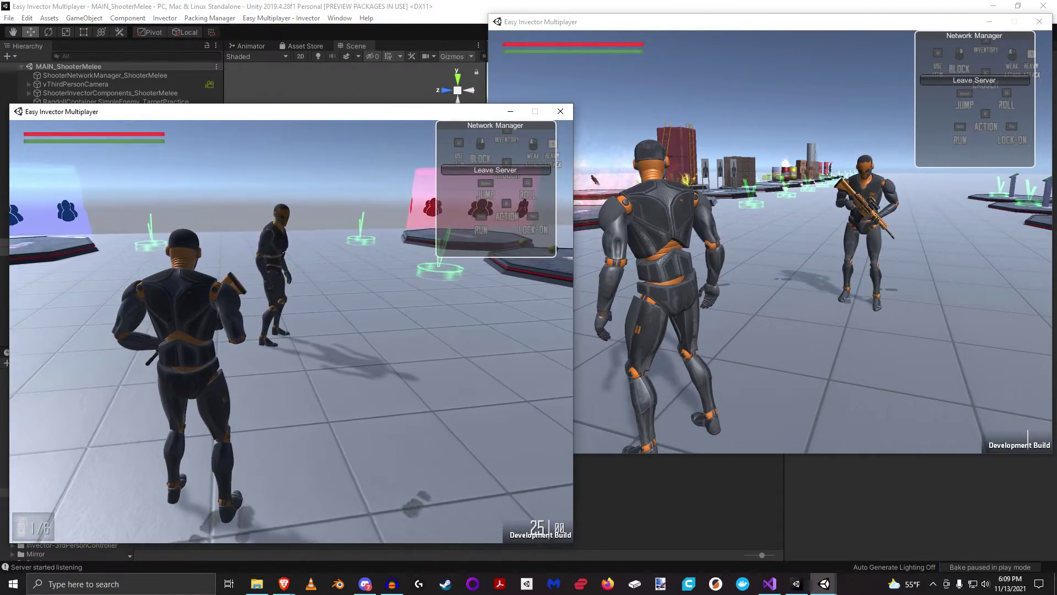
right_click(291, 332)
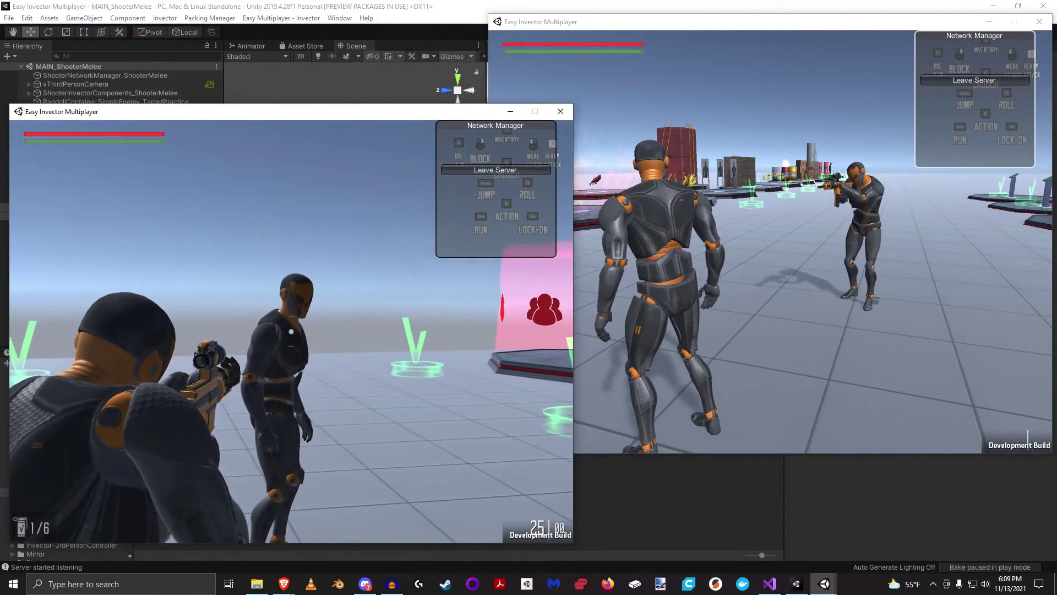
left_click(291, 331)
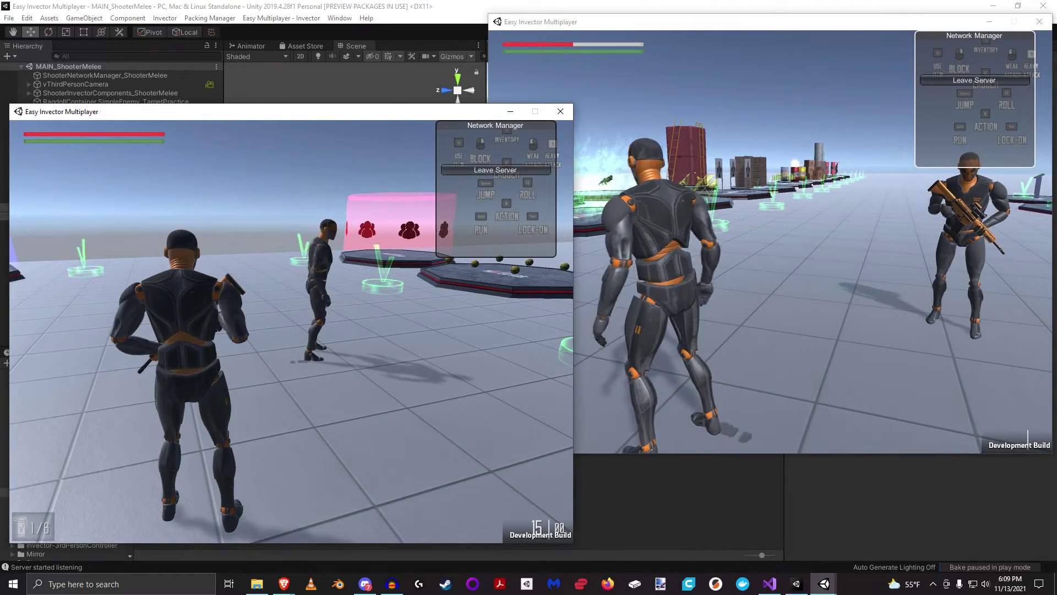
Return to the first game client, strike the other player at close range, and equip the shotgun.
key("super")
left_click(770, 242)
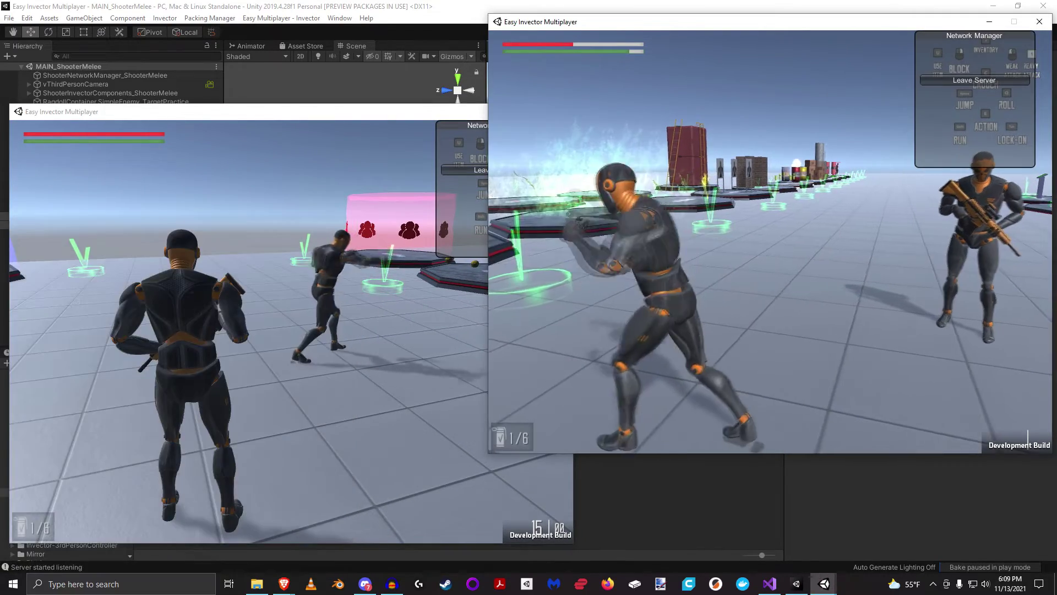
key("w")
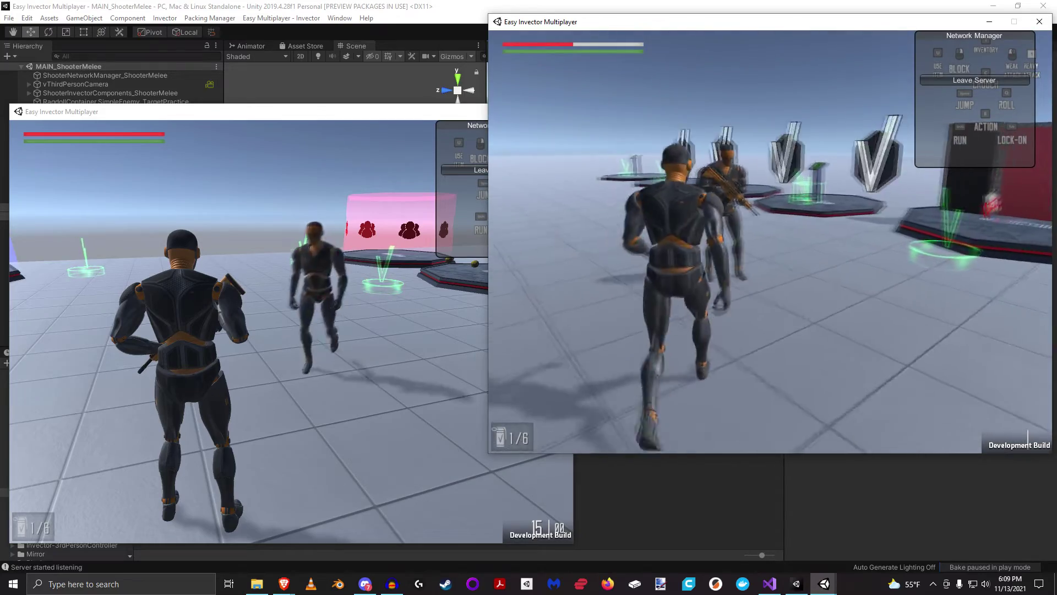
key("1")
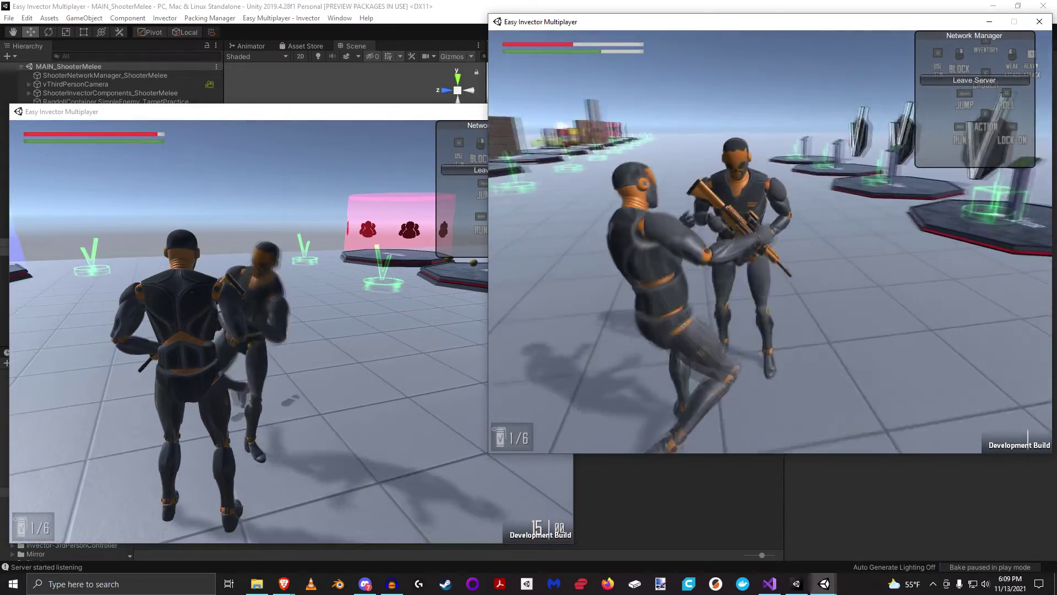
key("w")
key("w")
key("Right")
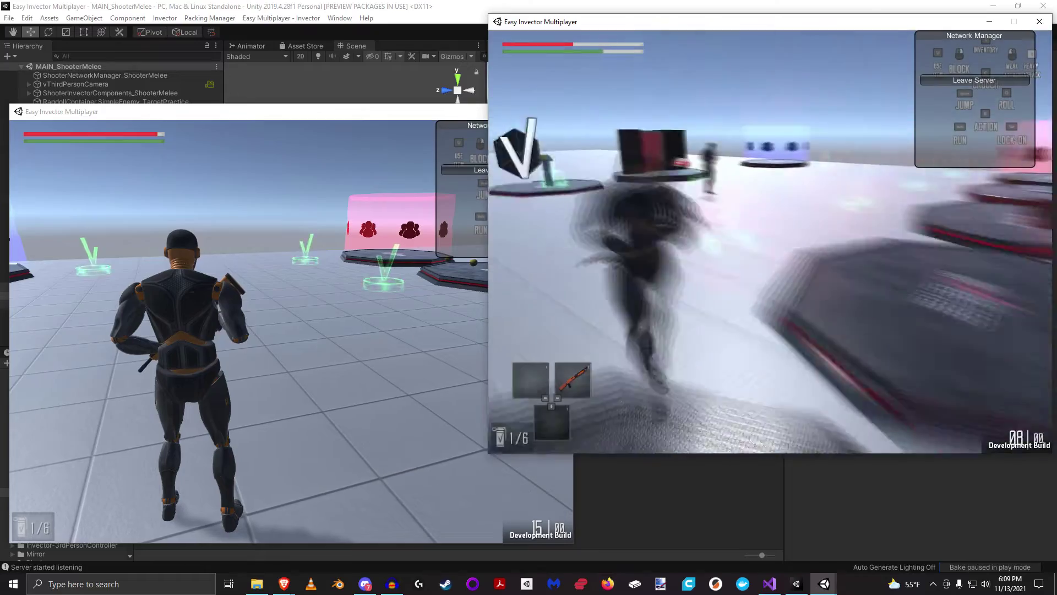
Shoot the other player's character with the shotgun until it dies.
left_click(770, 241)
left_click(770, 242)
left_click(770, 241)
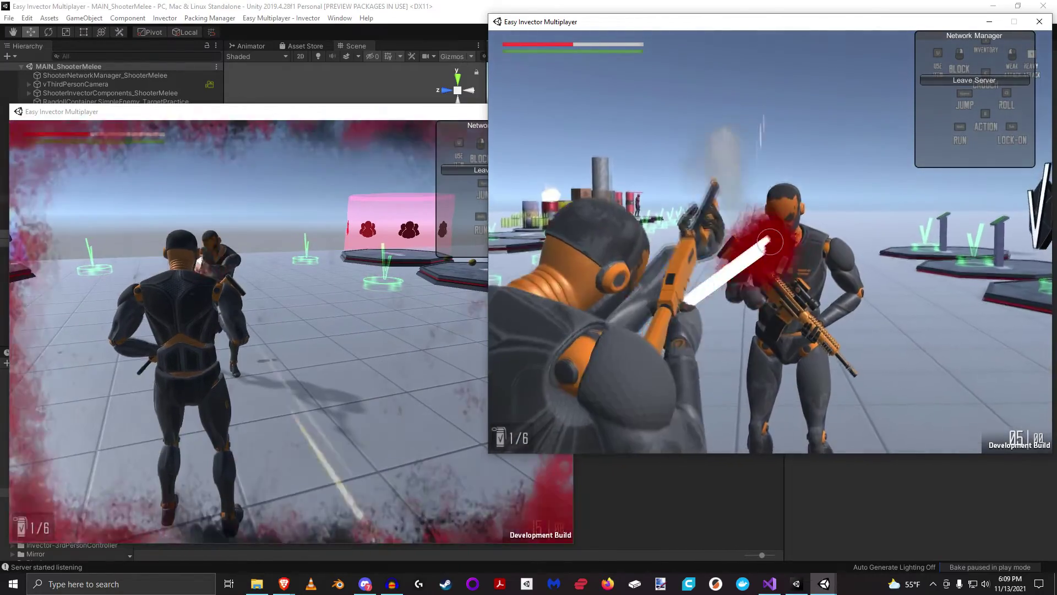
left_click(770, 242)
Walk around the dead player to view the skull hover icon from several directions.
key("w")
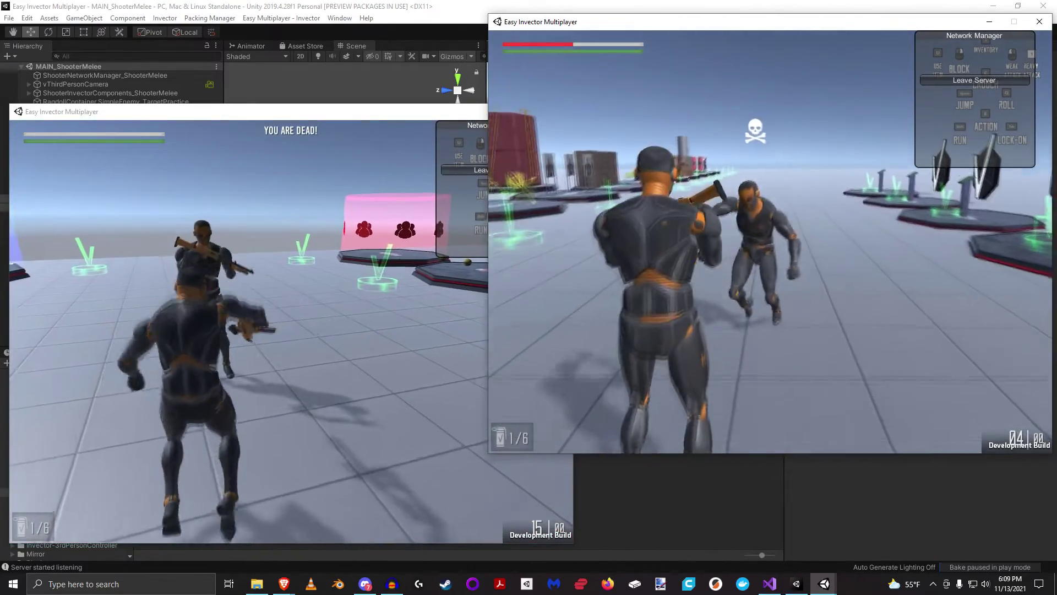
key("a")
key("w")
key("s")
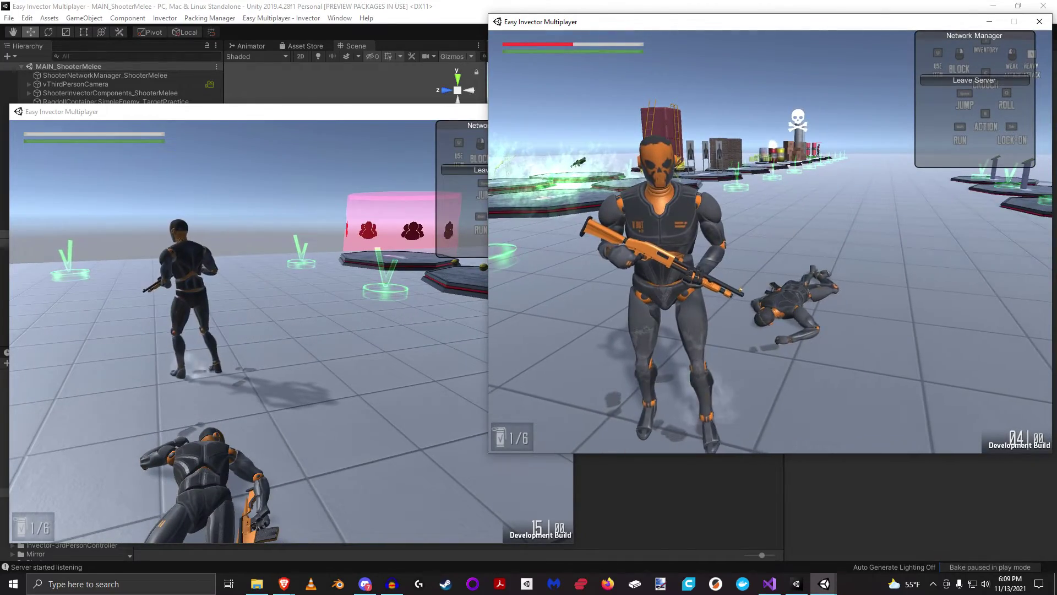
key("w")
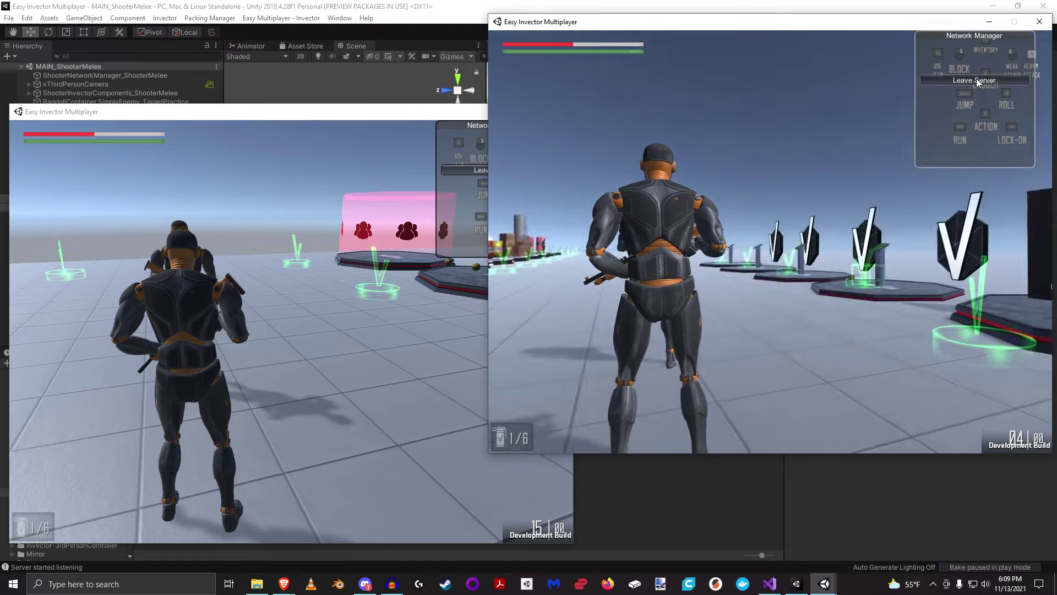
Leave the server, close both game client windows, and stop the editor's running game.
left_click(977, 80)
left_click(1039, 21)
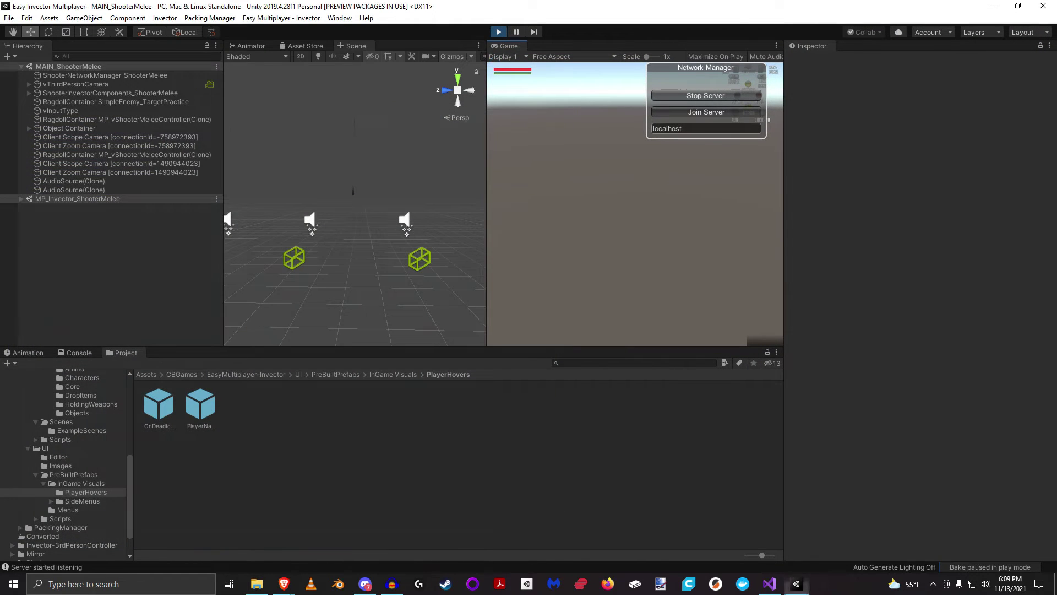
left_click(561, 111)
left_click(500, 32)
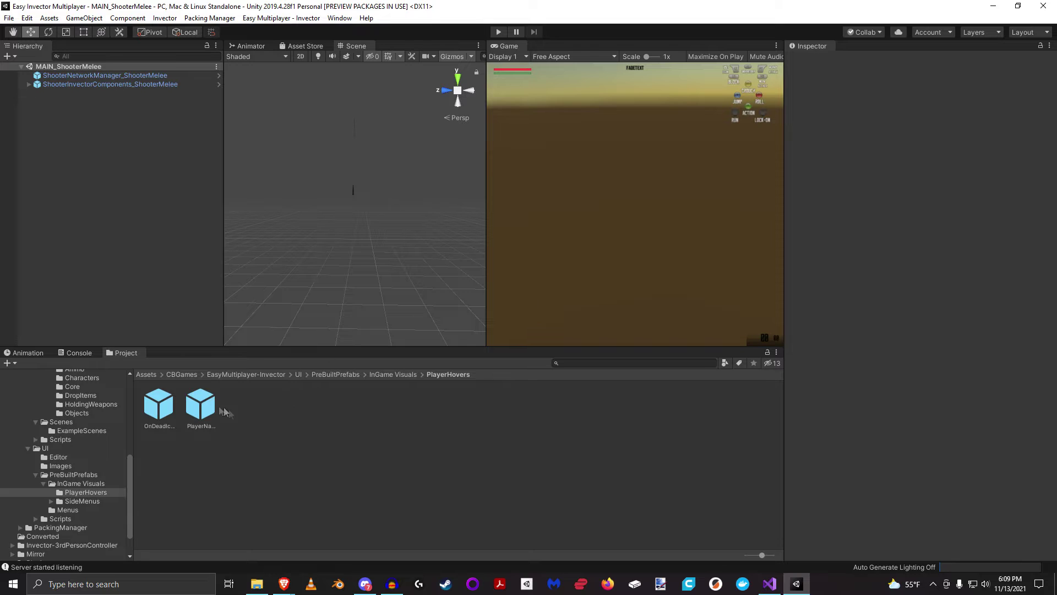
Preview the PlayerNameBar prefab, and open the network manager's Character To Spawn prefab, MP_vShooterMeleeController, for editing.
left_click(202, 406)
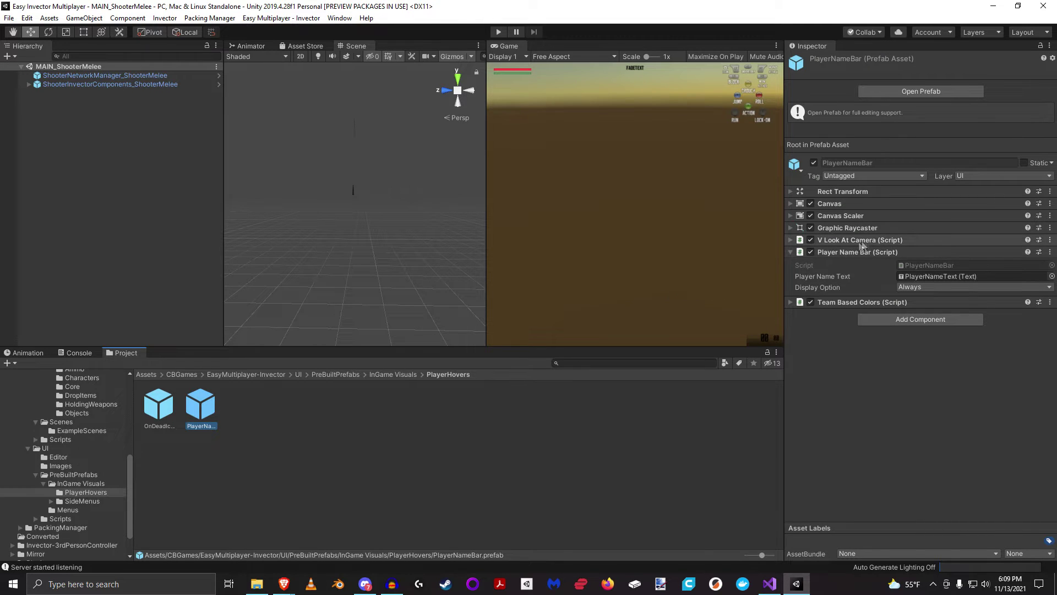
left_click(105, 75)
left_click(950, 387)
left_click(197, 418)
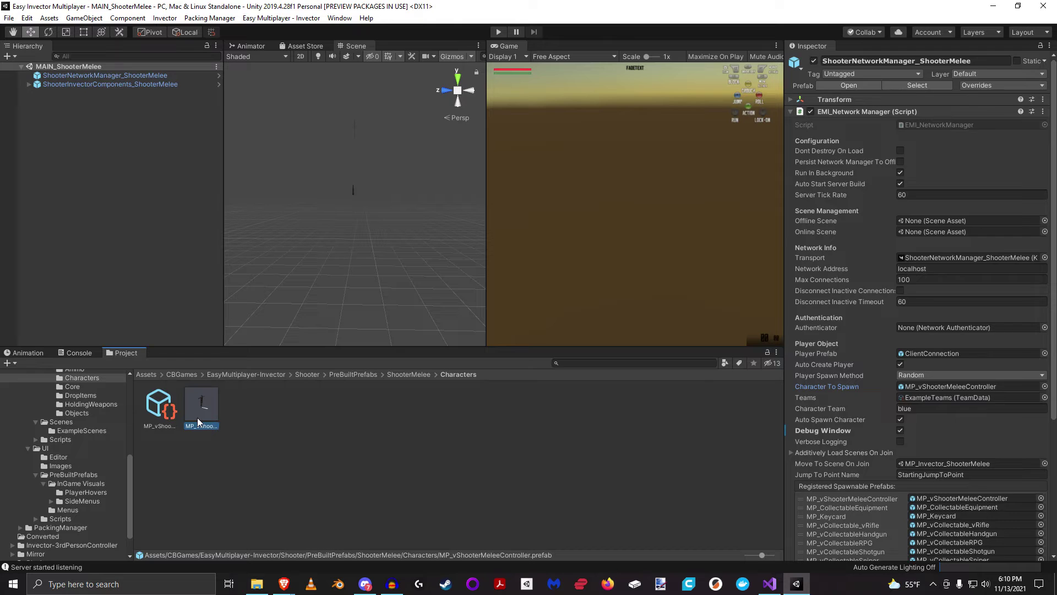
left_click(875, 91)
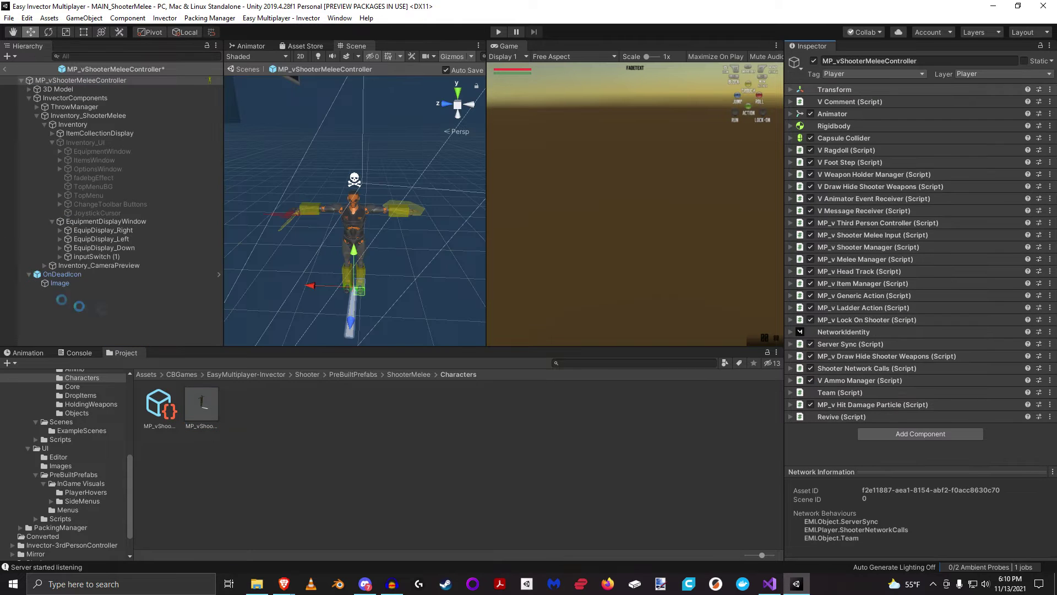
Replace OnDeadIcon in the character prefab with the PlayerNameBar prefab from the PlayerHovers folder.
left_click(89, 274)
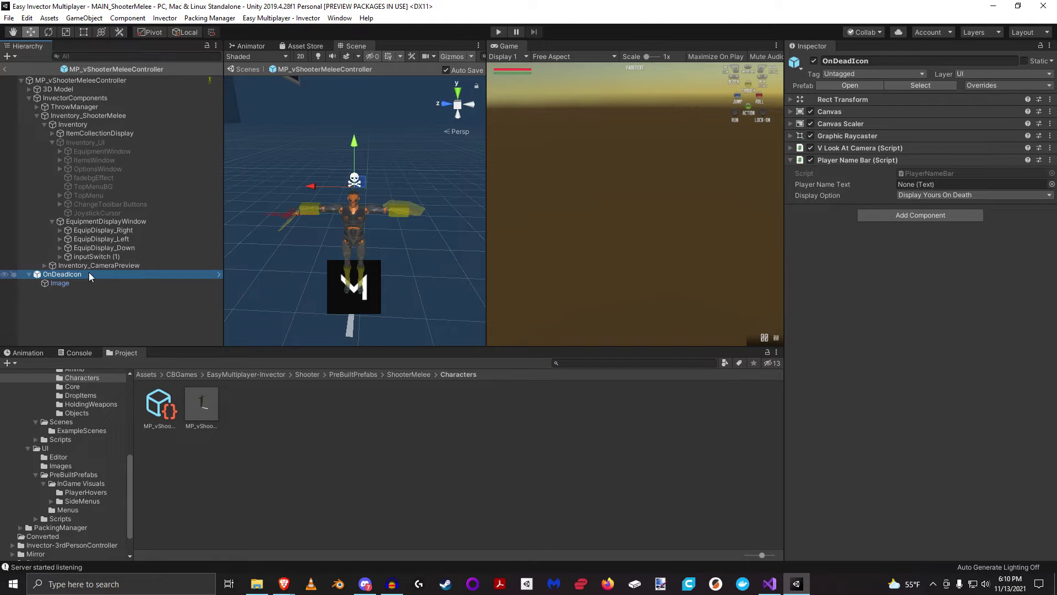
key("Delete")
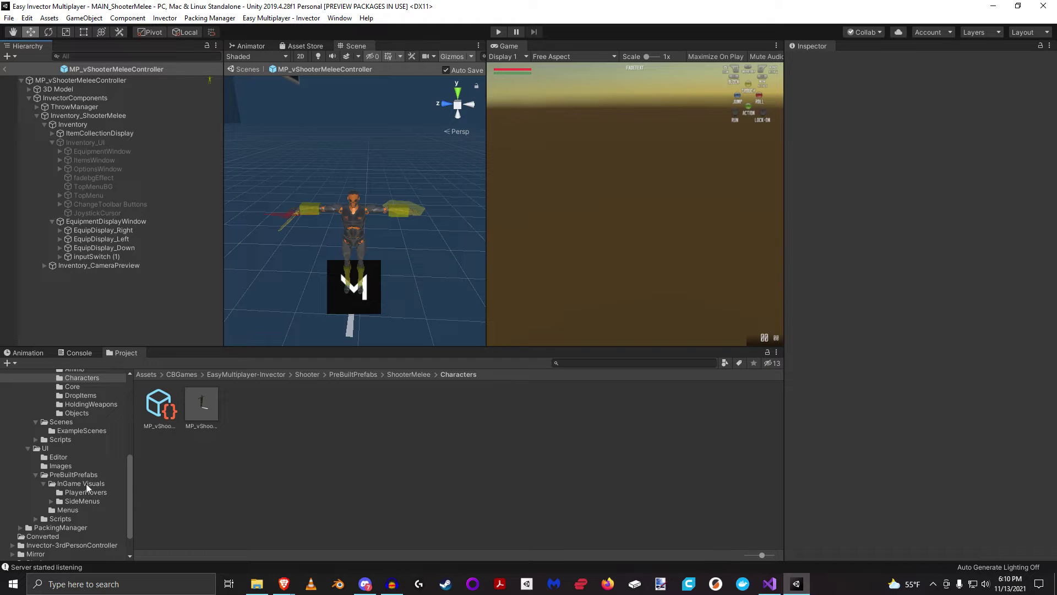
left_click(87, 491)
left_click_drag(202, 410, 78, 286)
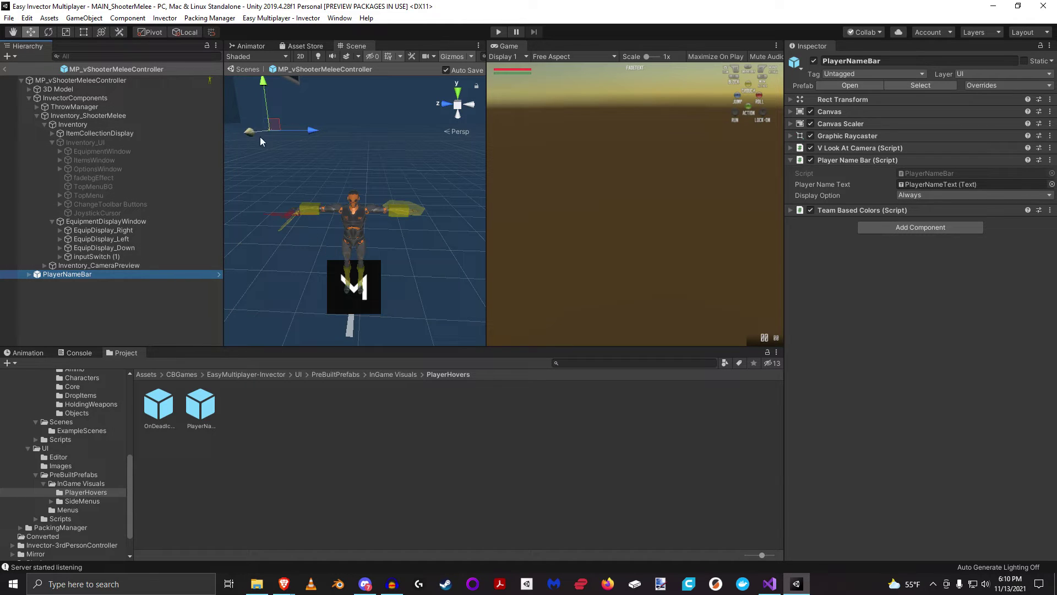
Position PlayerNameBar just above the character's head and rotate it to face the character's front.
left_click_drag(314, 134, 356, 221)
scroll(407, 133, "down", 5)
key("f")
left_click_drag(292, 292, 397, 298, "alt")
left_click_drag(406, 193, 413, 200)
left_click_drag(413, 199, 264, 224, "alt")
left_click(49, 32)
scroll(432, 295, "up", 4)
left_click_drag(432, 295, 562, 267, "alt")
left_click(185, 296)
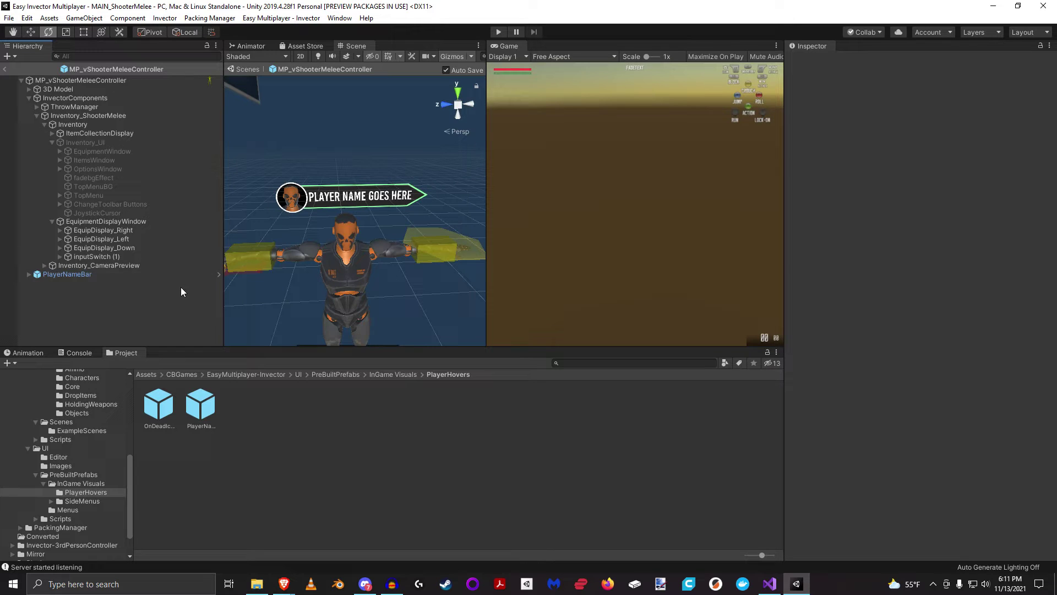
Examine the V Look At Camera settings on PlayerNameBar.
left_click(70, 275)
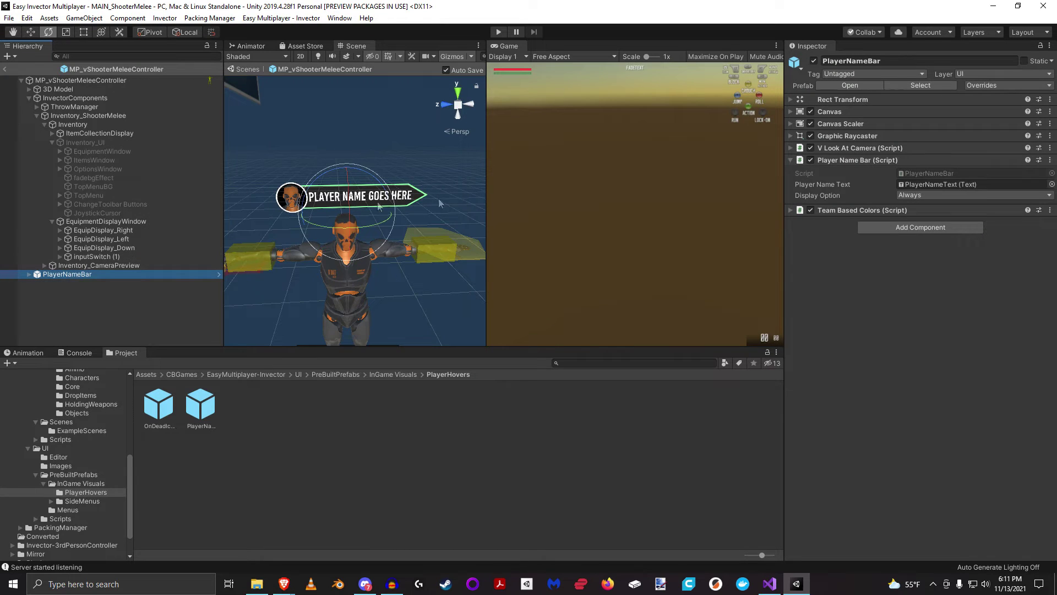
left_click(857, 149)
left_click(857, 148)
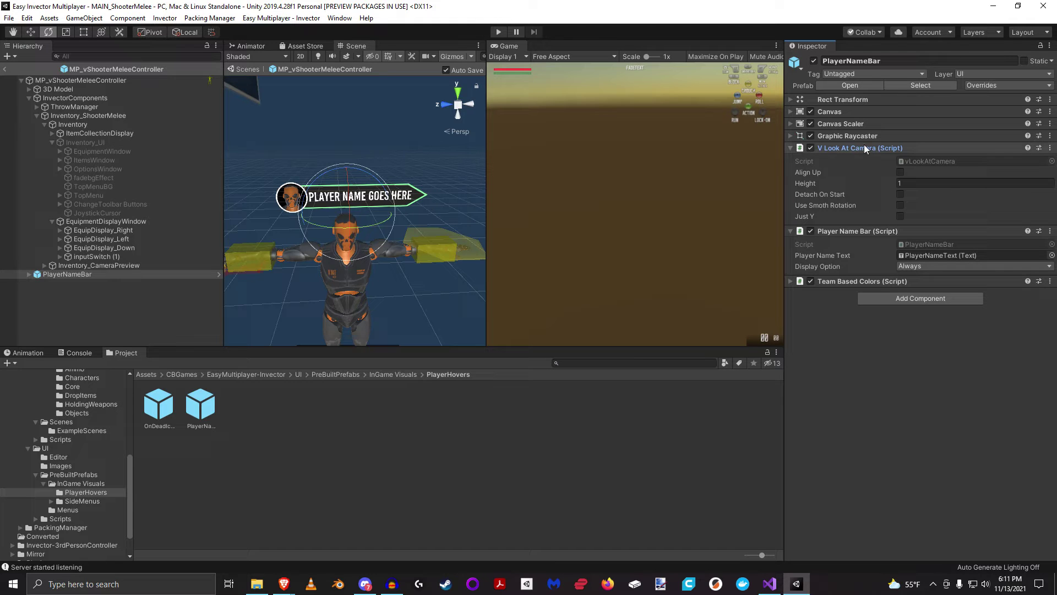
left_click(850, 147)
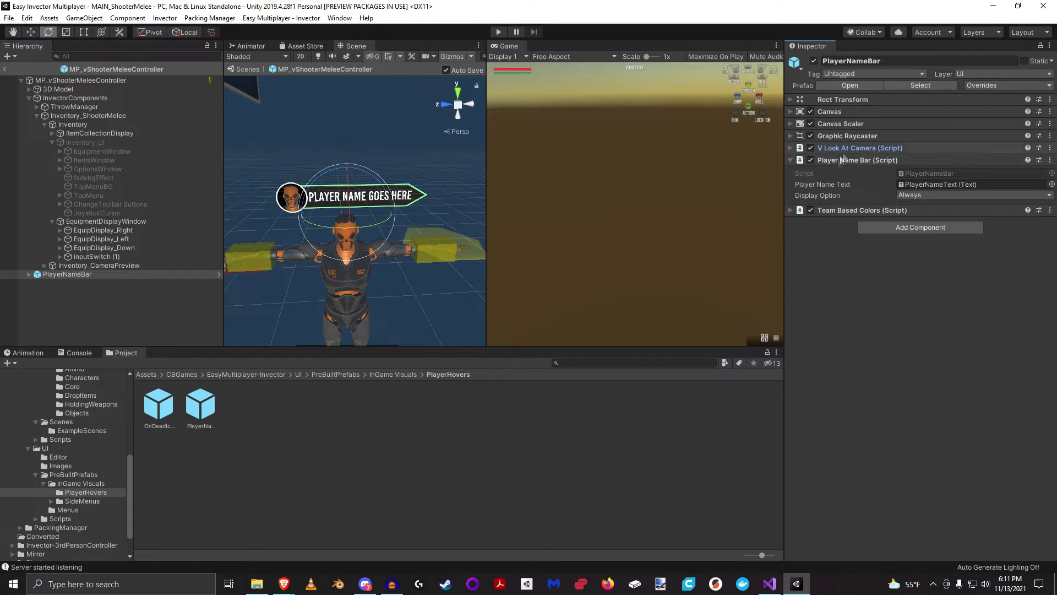
Locate the text object referenced by Player Name Text and inspect its text settings.
left_click(933, 184)
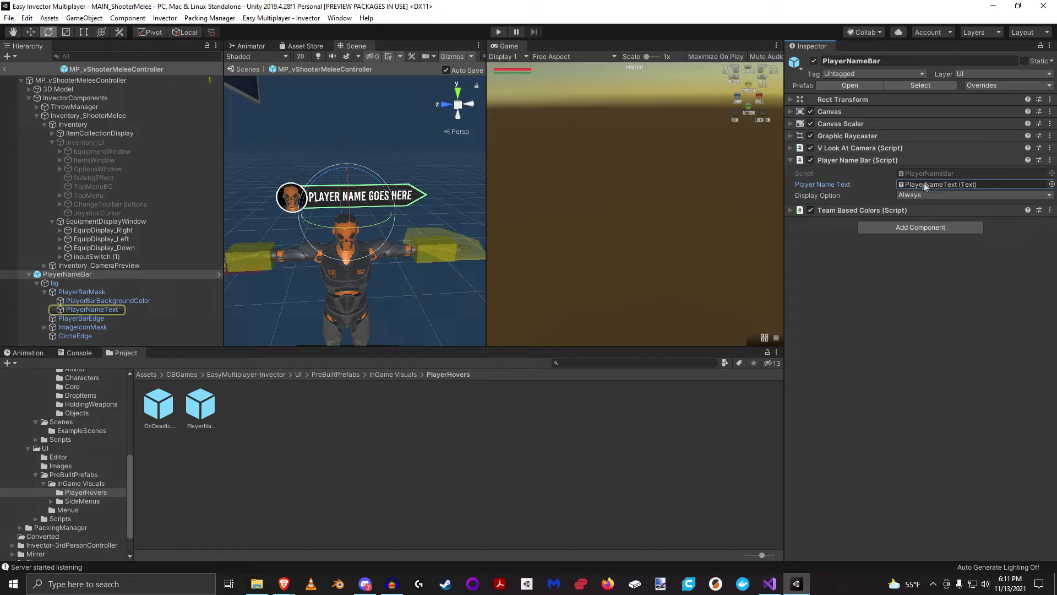
left_click(105, 310)
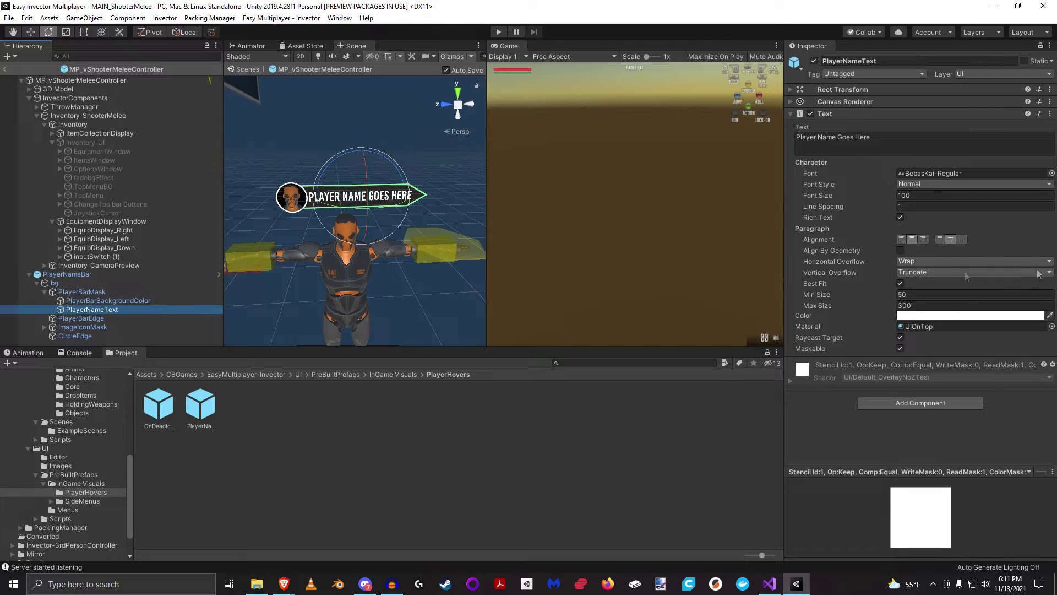
left_click(77, 274)
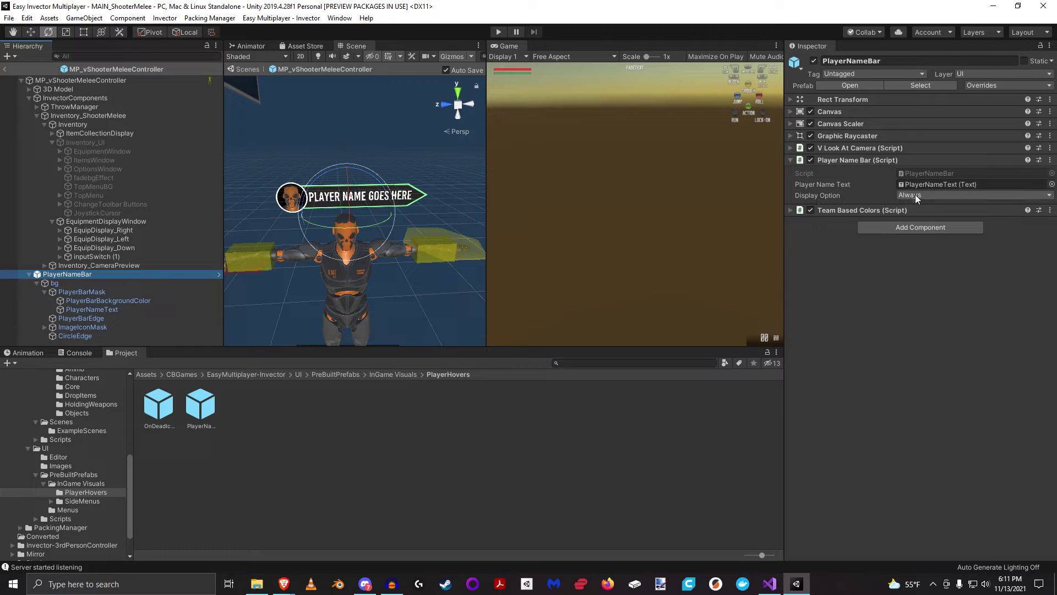
Examine the blue and red Team Colors entries, including their team names, in PlayerNameBar's Team Based Colors component.
left_click(842, 159)
left_click(844, 172)
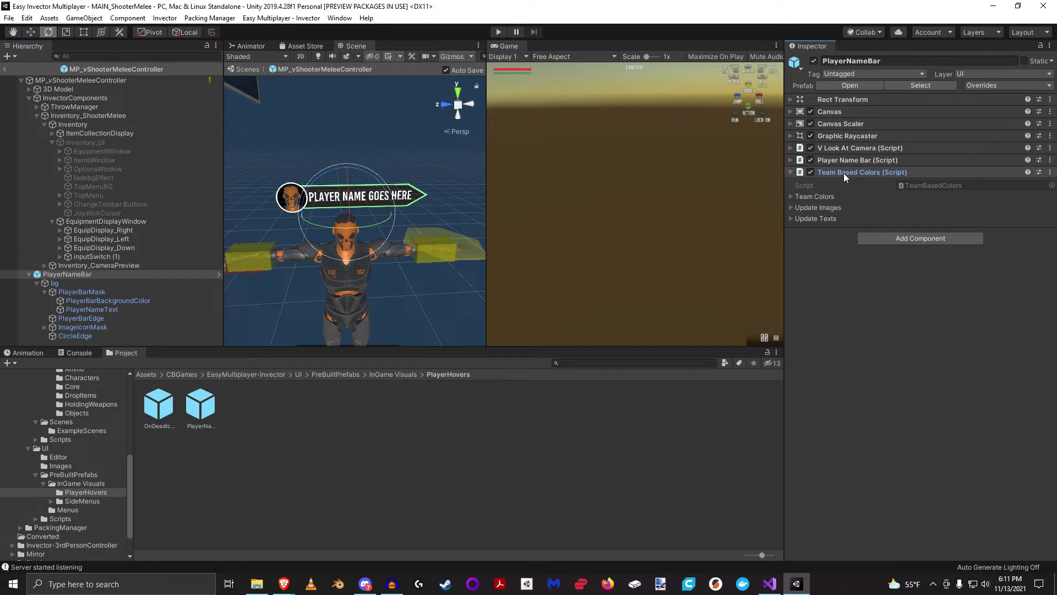
left_click(791, 197)
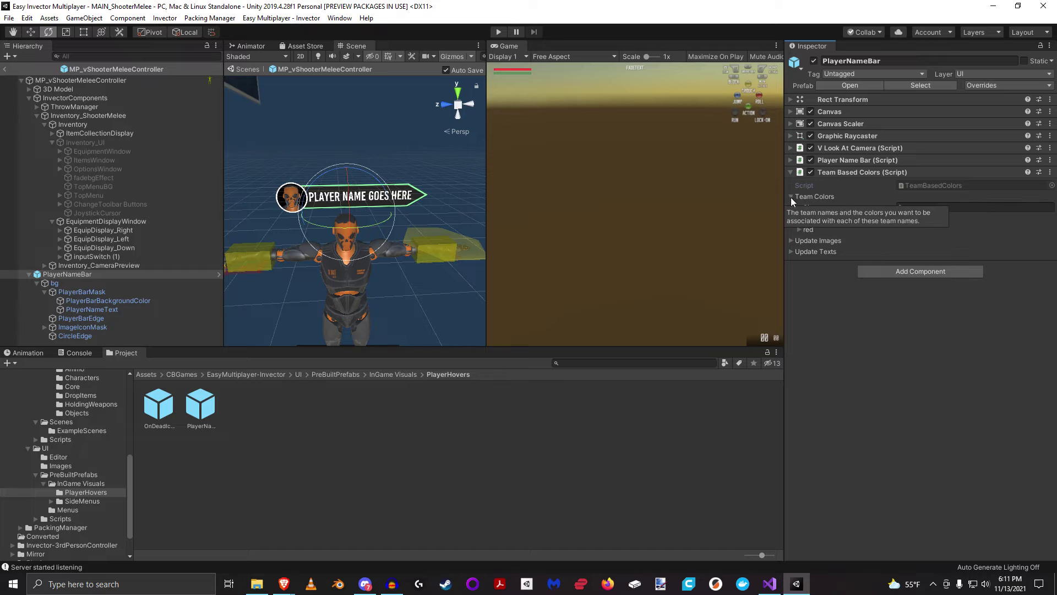
left_click(799, 218)
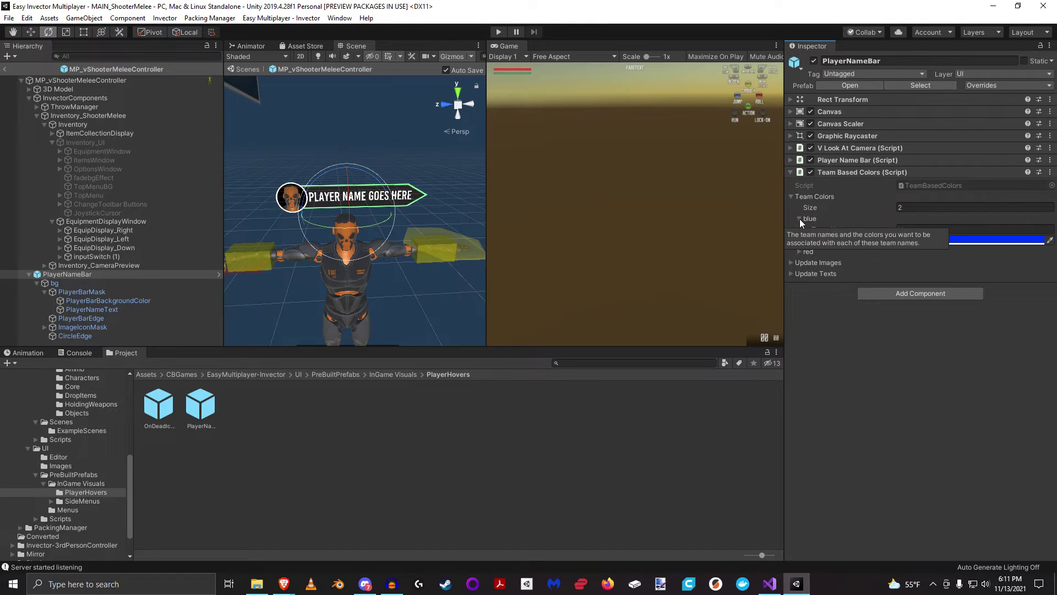
left_click(798, 251)
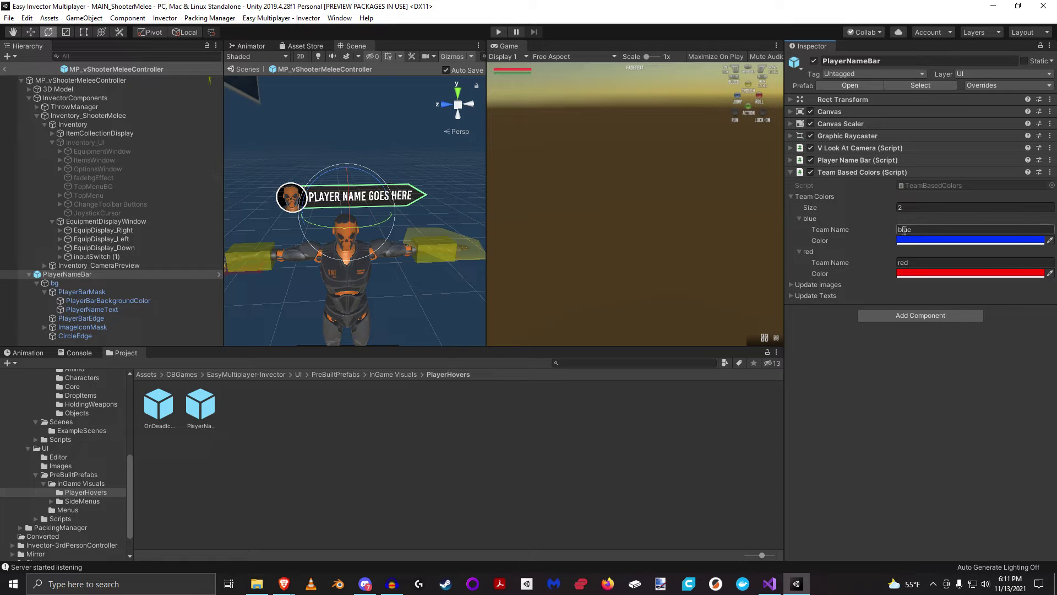
left_click(921, 233)
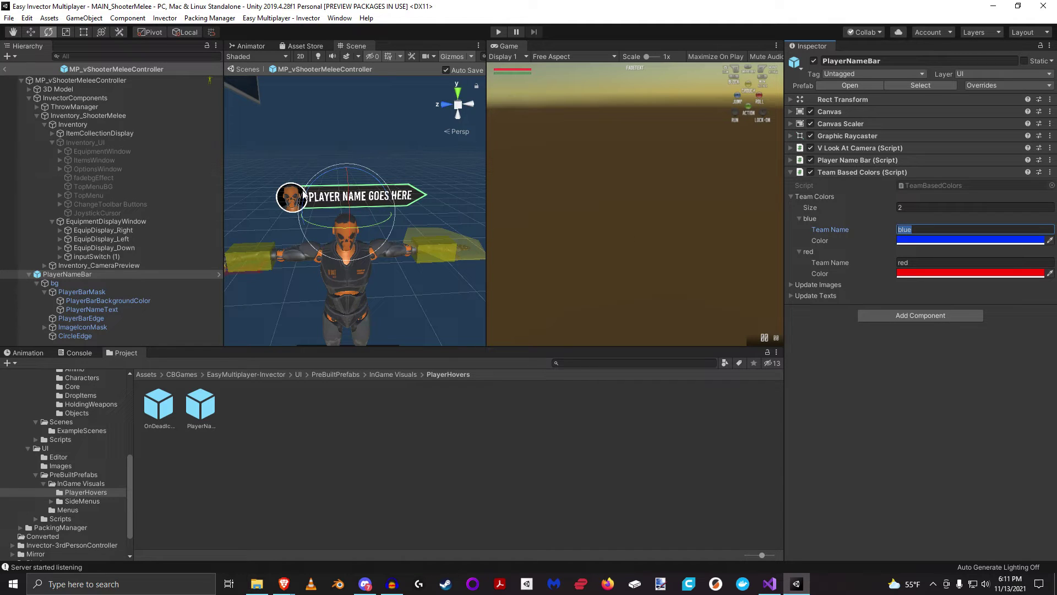
left_click(925, 262)
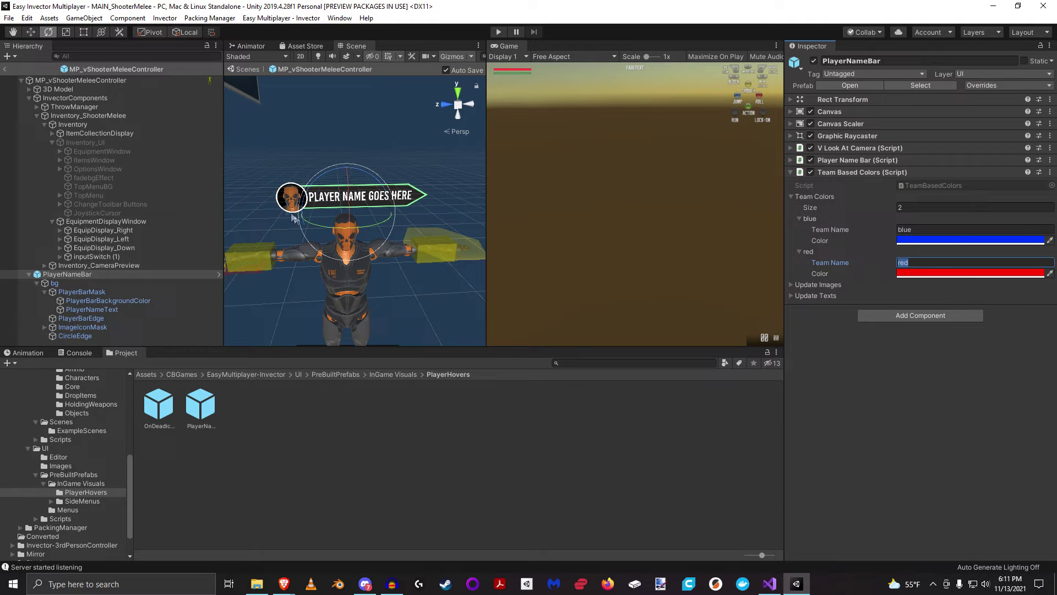
Examine the Update Images and Update Texts lists in PlayerNameBar's Team Based Colors component, locating the referenced CircleEdge image.
left_click(808, 219)
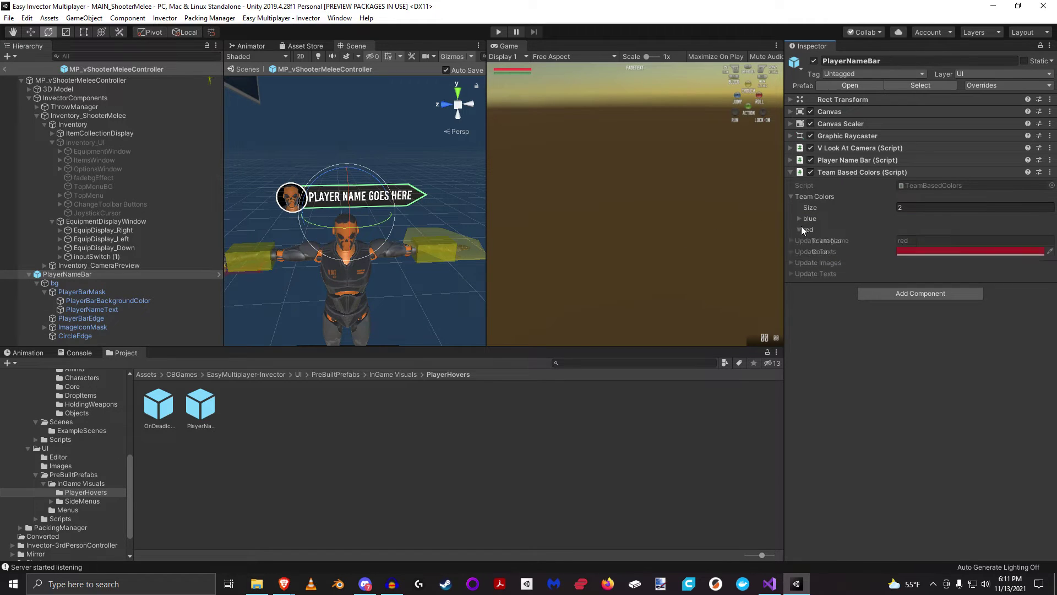
left_click(803, 228)
left_click(790, 240)
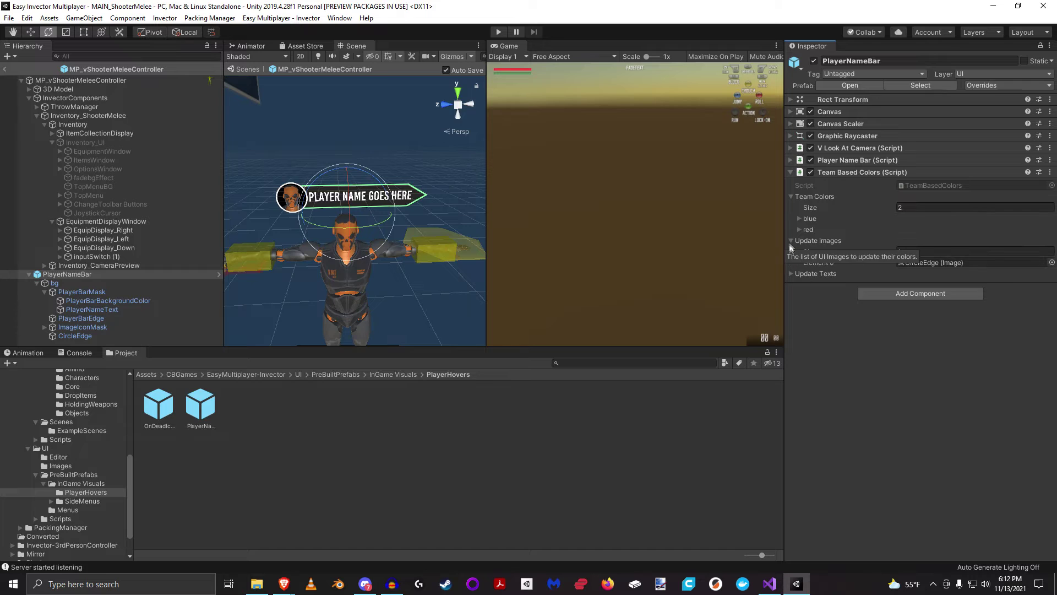
left_click(939, 262)
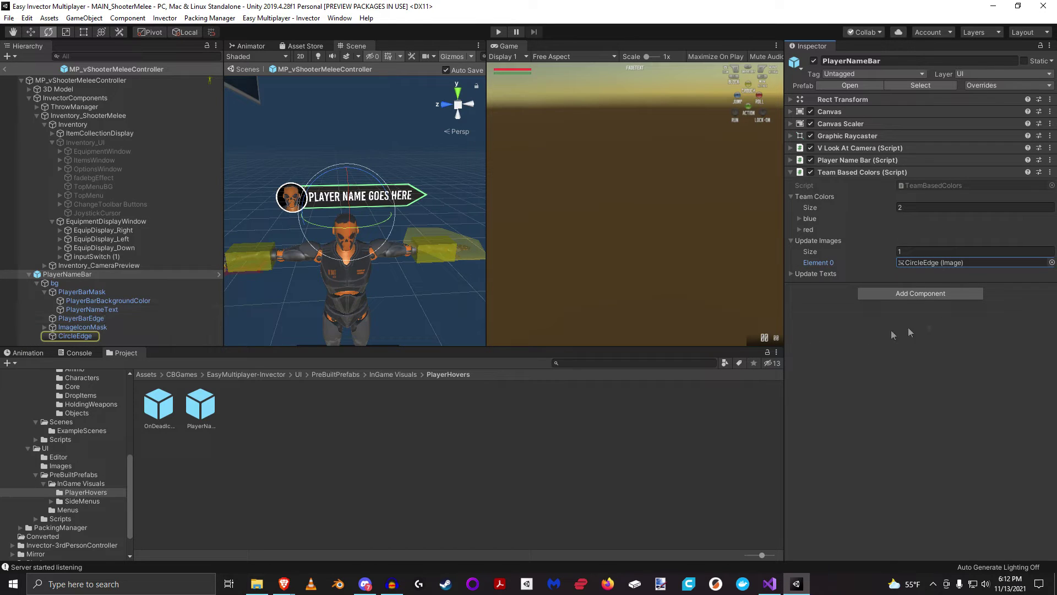
left_click(790, 274)
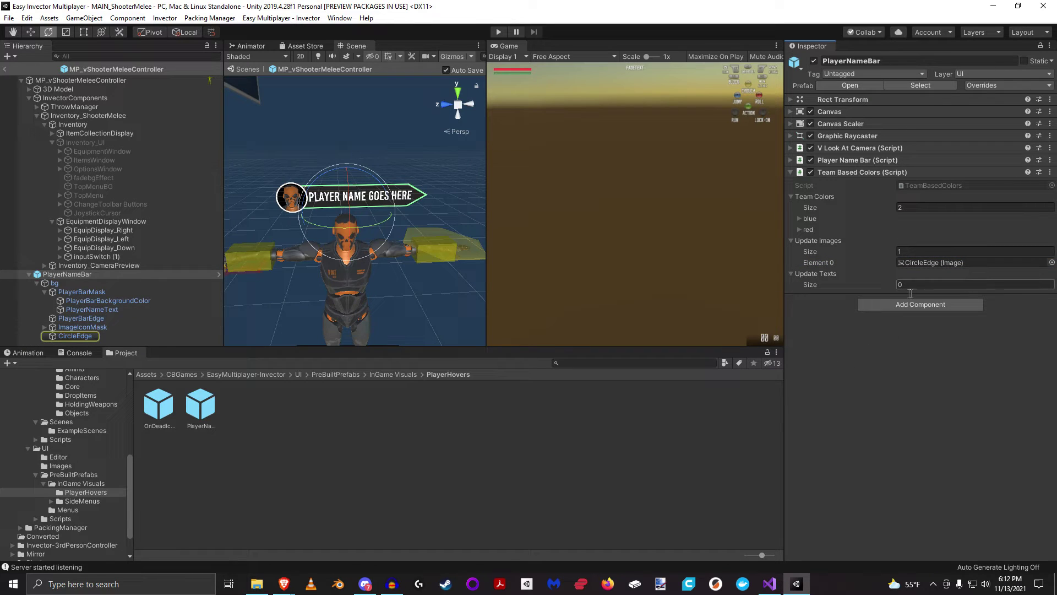
left_click(792, 273)
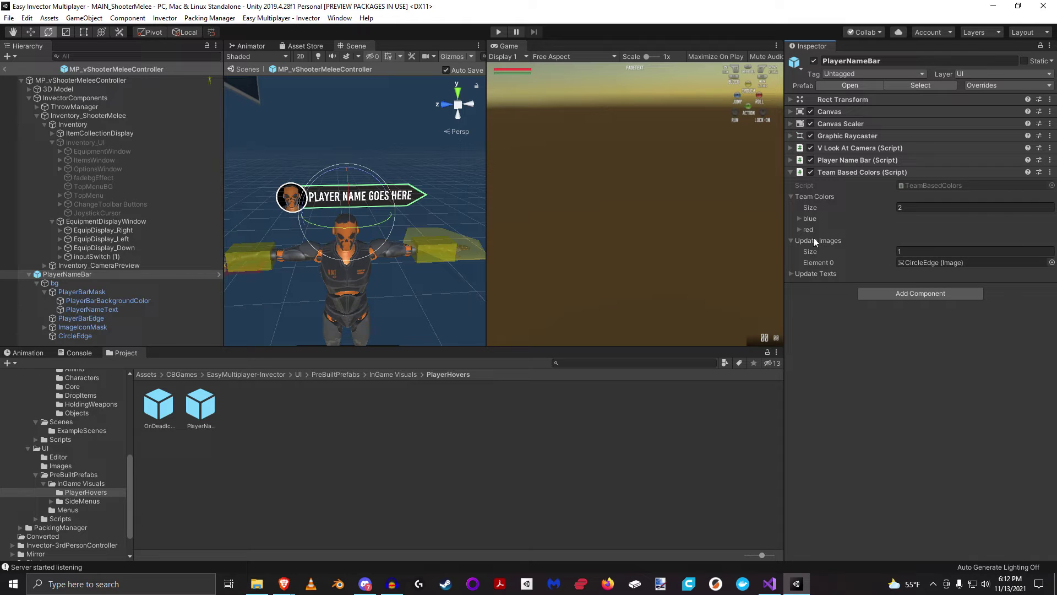
left_click(962, 262)
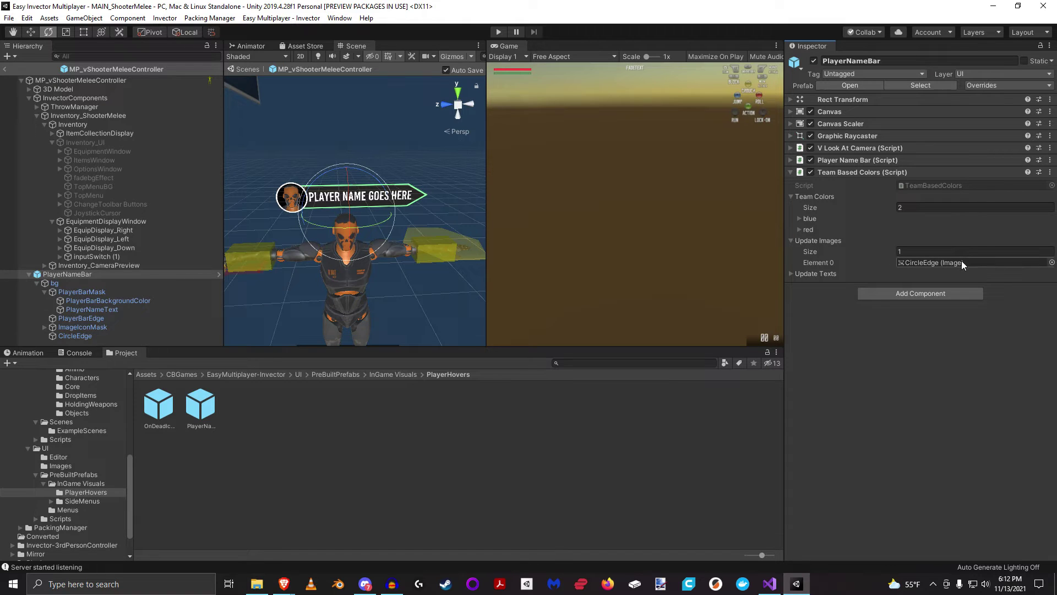
left_click(790, 240)
left_click(790, 197)
Exit the MP_vShooterMeleeController prefab to the MAIN_ShooterMelee scene and look over the ShooterNetworkManager_ShooterMelee settings.
left_click(29, 274)
left_click(20, 80)
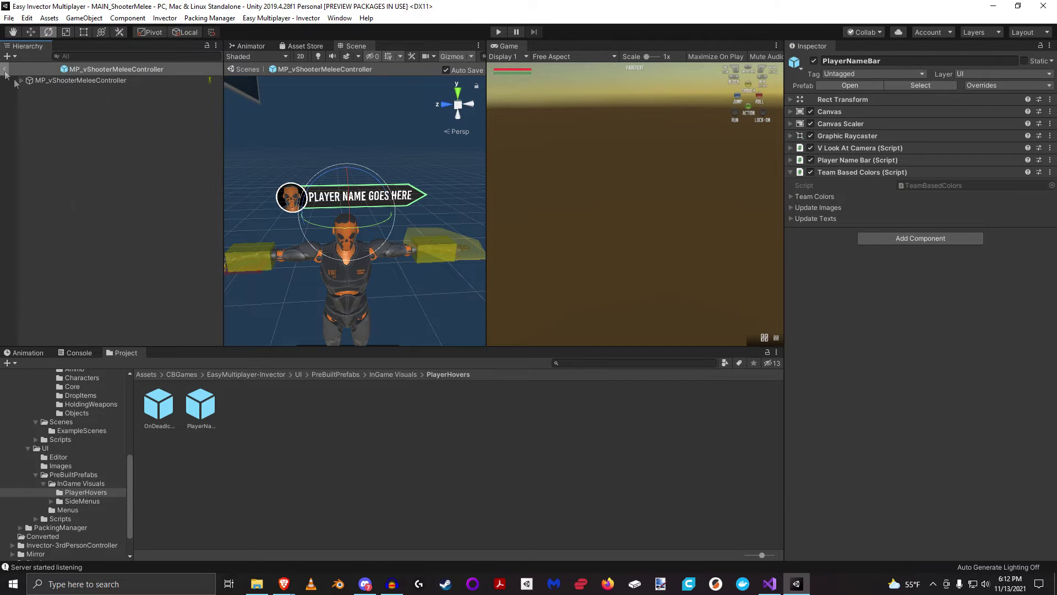
left_click(7, 70)
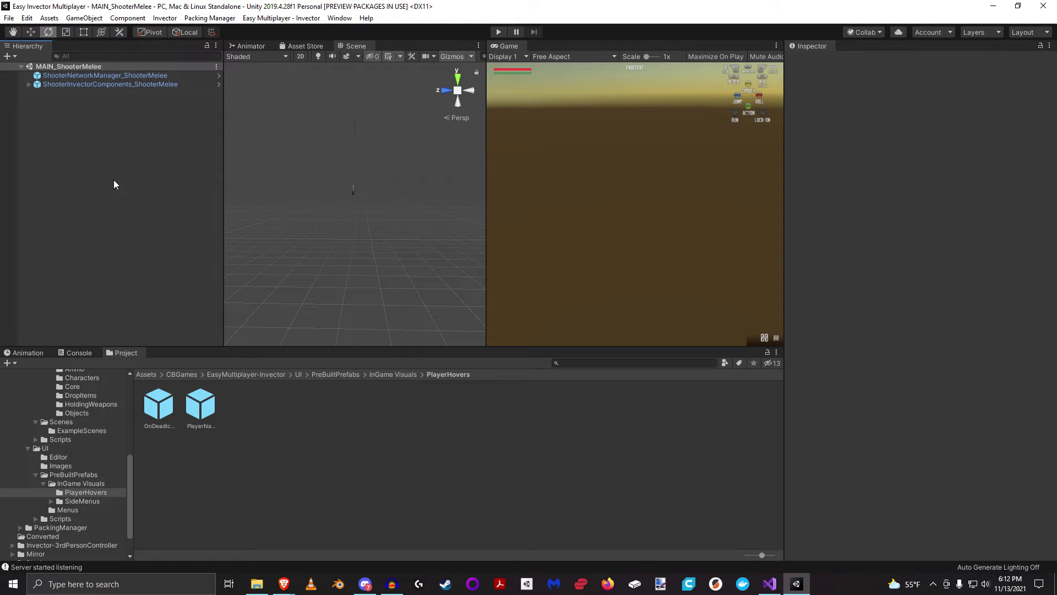
left_click(136, 75)
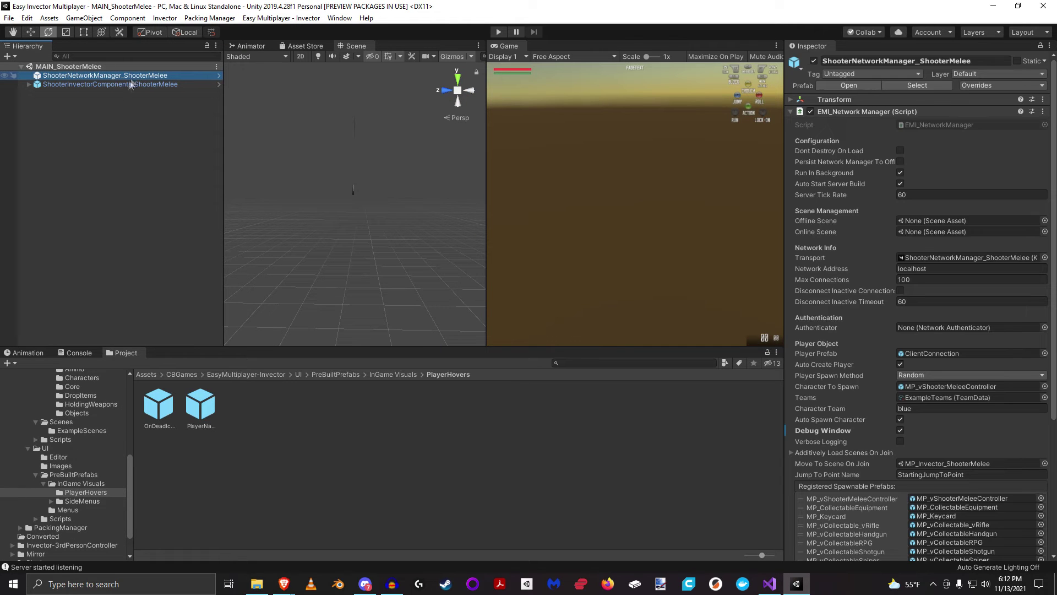
left_click(110, 157)
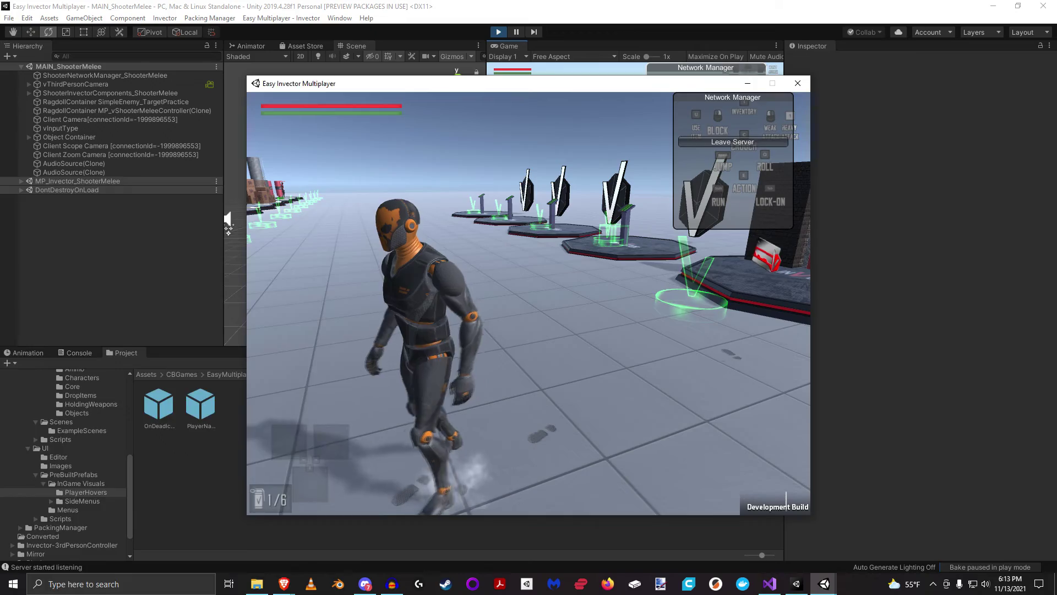
Walk the character around in the running game client.
key("super")
key("Escape")
key("w")
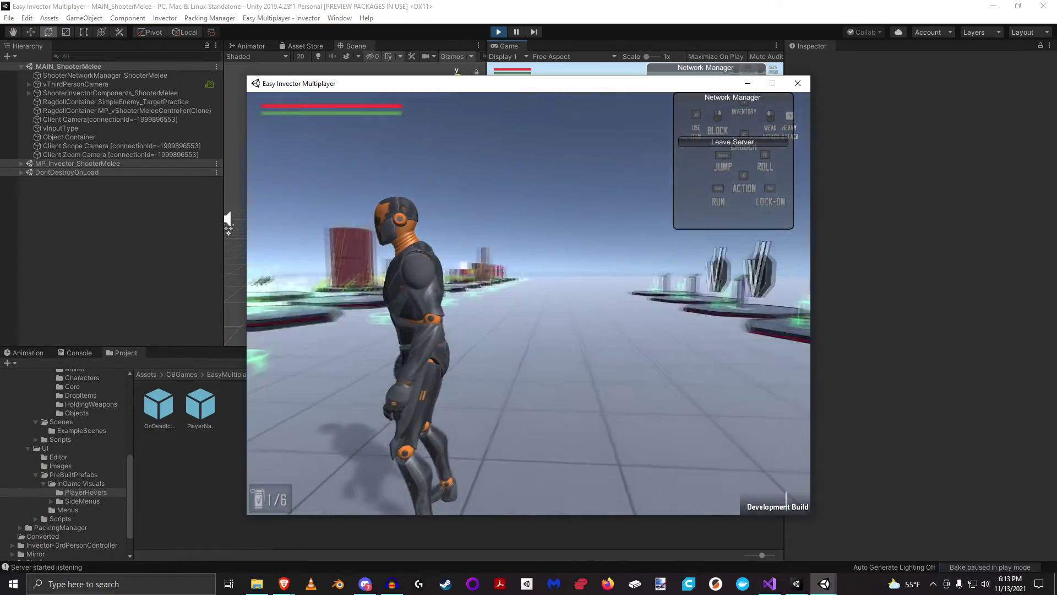
key("a")
key("w")
key("w")
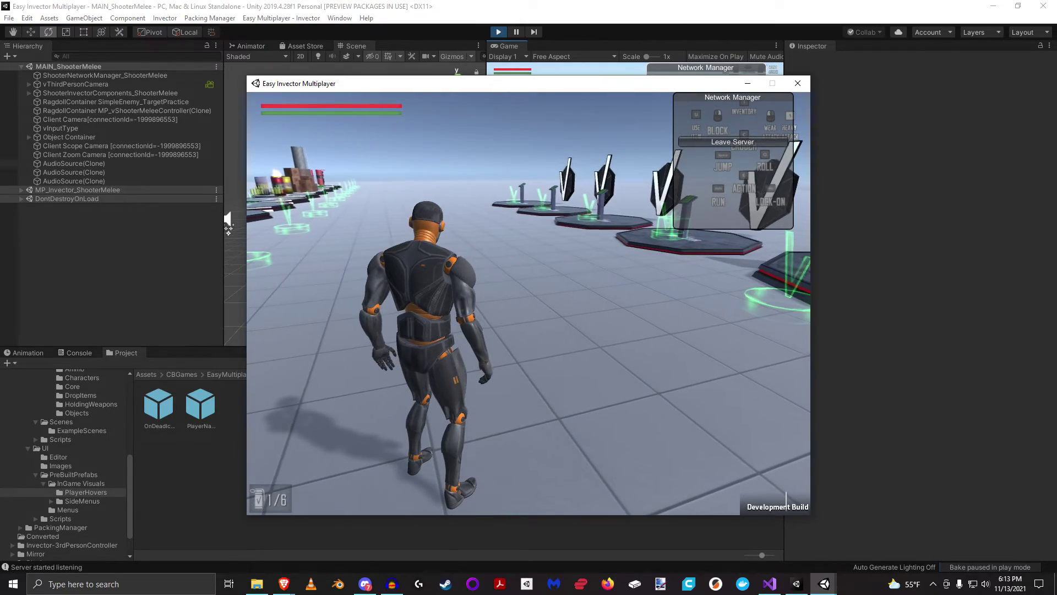
Arrange the two game client windows side by side and join the server from the second client.
key("super")
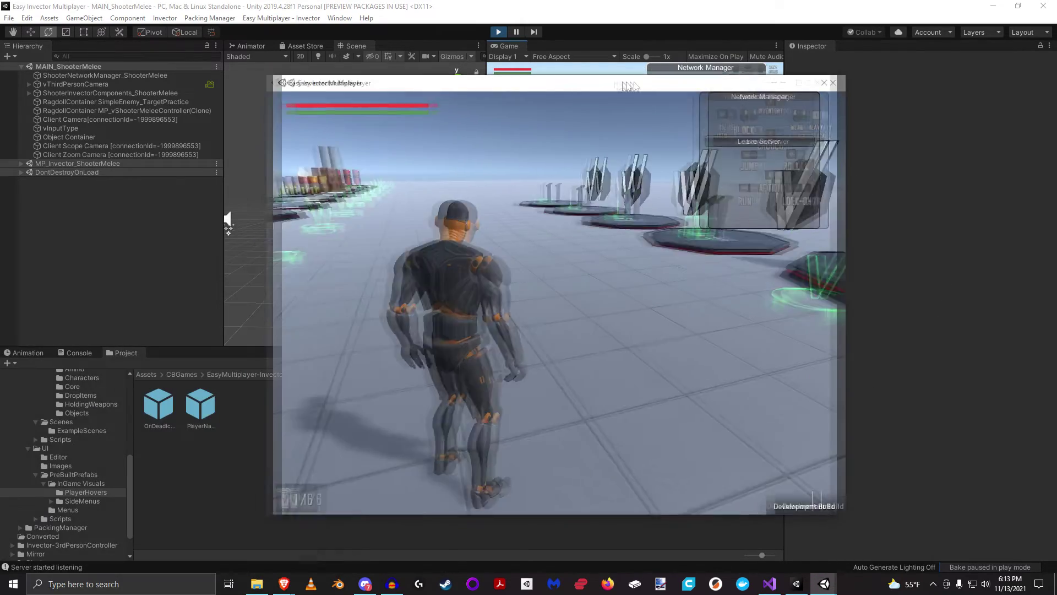
left_click_drag(597, 87, 834, 49)
key("super")
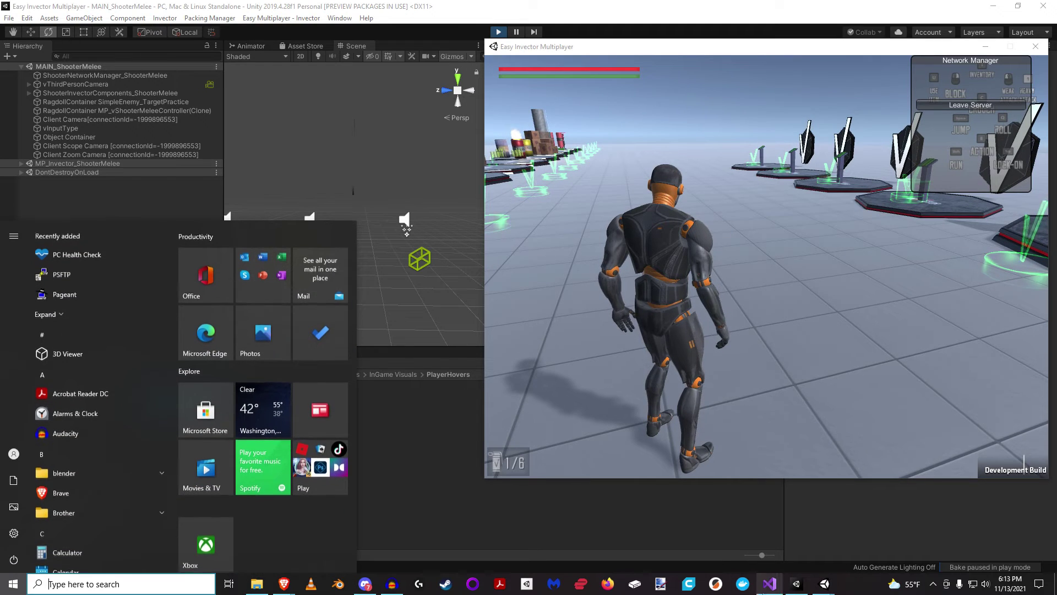
mouse_move(824, 583)
left_click(863, 552)
left_click_drag(623, 81, 380, 126)
left_click(479, 187)
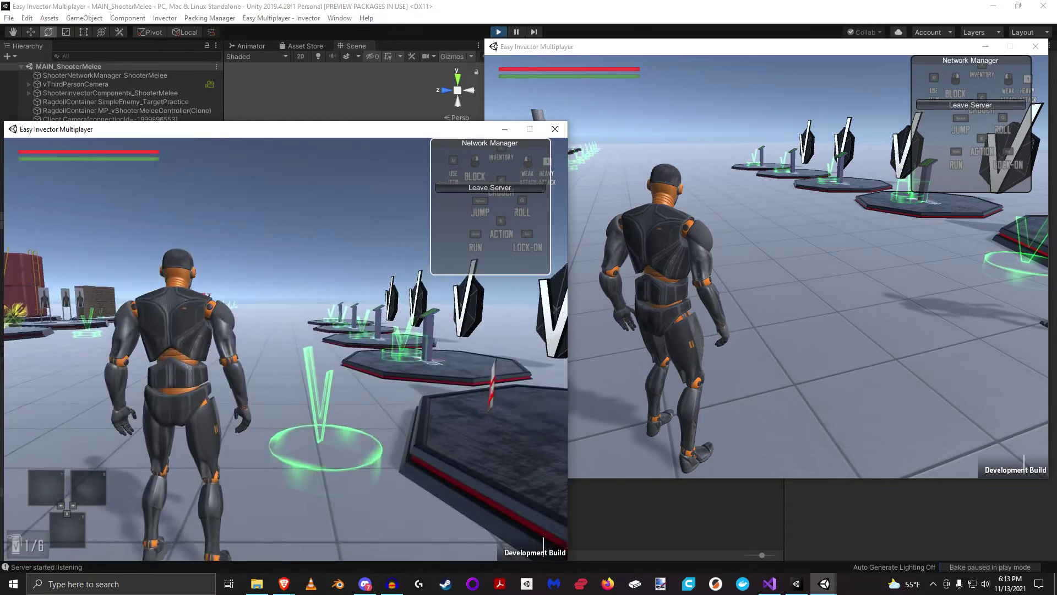
Walk the second client's character up to the other player to check the name bars, leave the server and close the client.
key("w")
key("s")
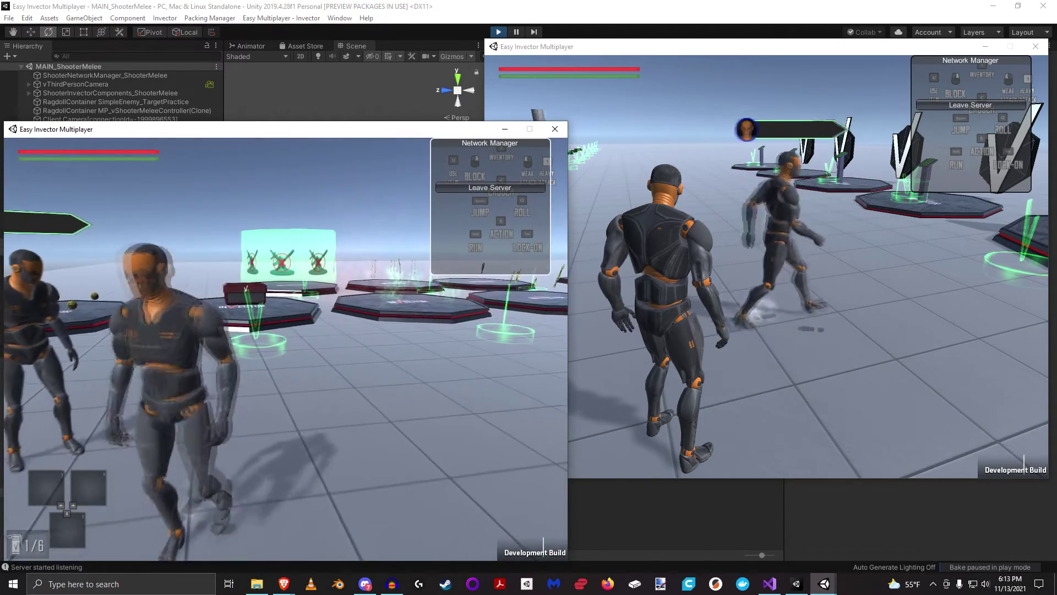
key("w")
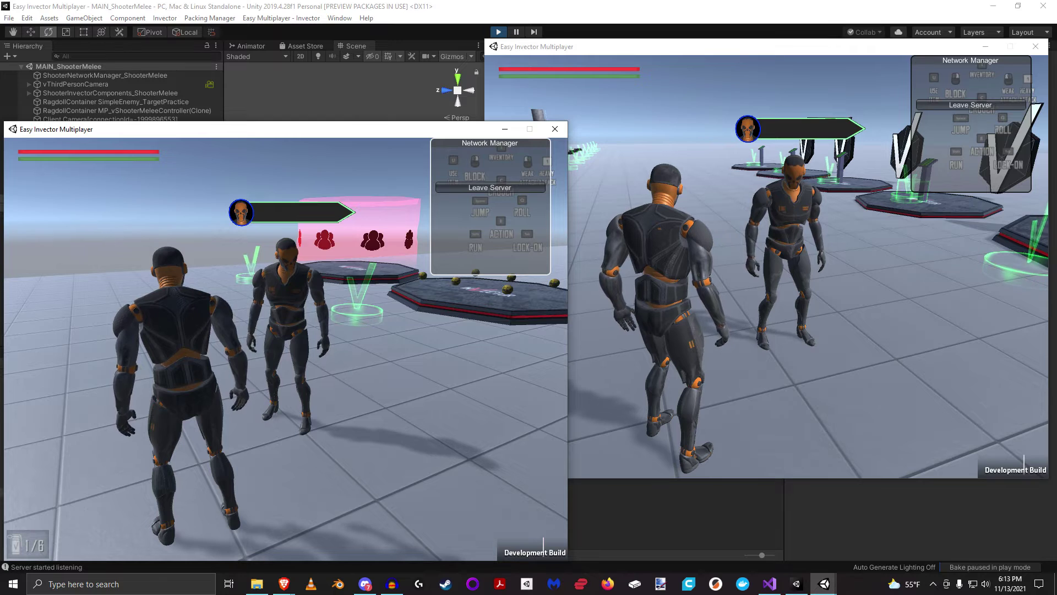
left_click(485, 187)
left_click(555, 129)
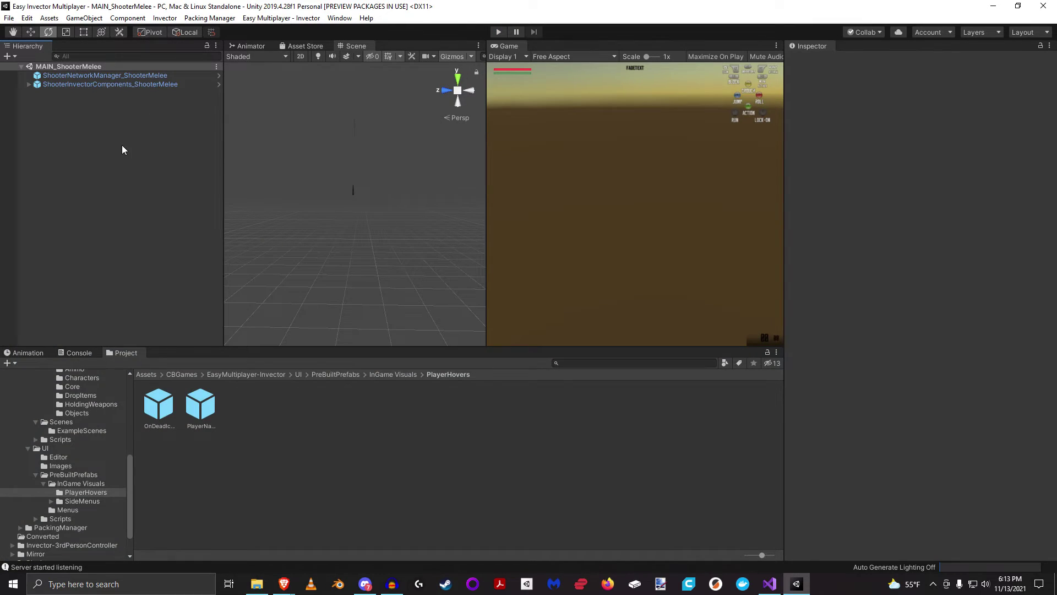
Add the SimpleSelectionMenu prefab from the PreBuiltPrefabs Menus folder to the MAIN_ShooterMelee scene.
left_click(42, 483)
left_click(68, 493)
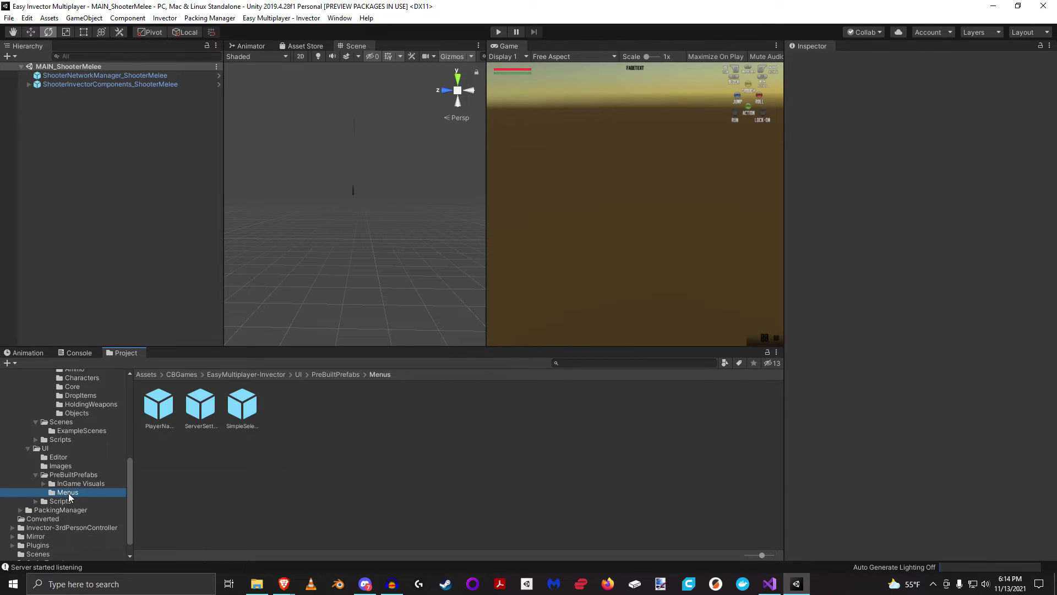
left_click(241, 413)
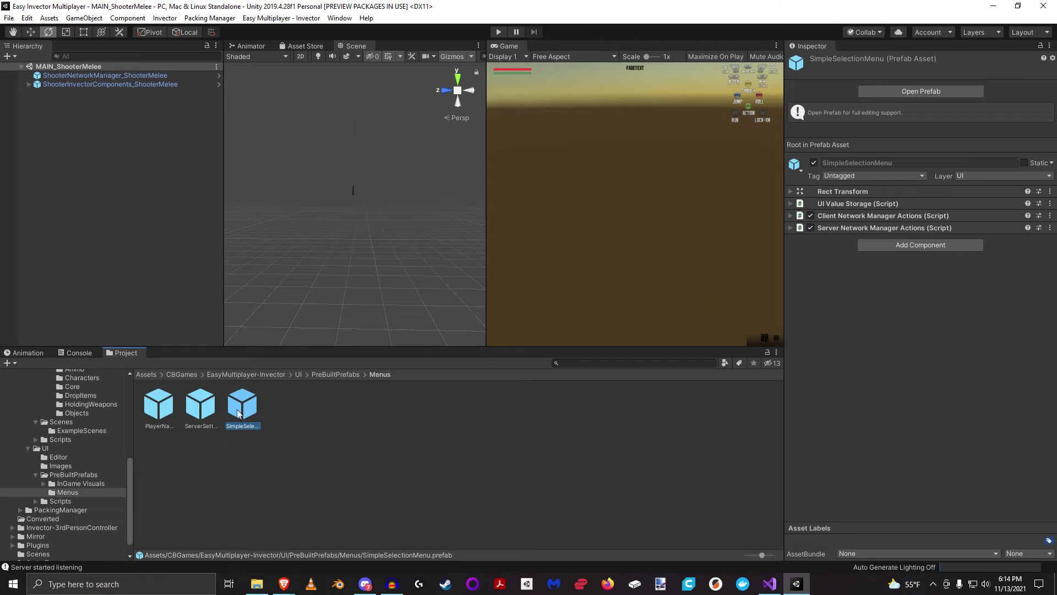
left_click_drag(246, 408, 70, 157)
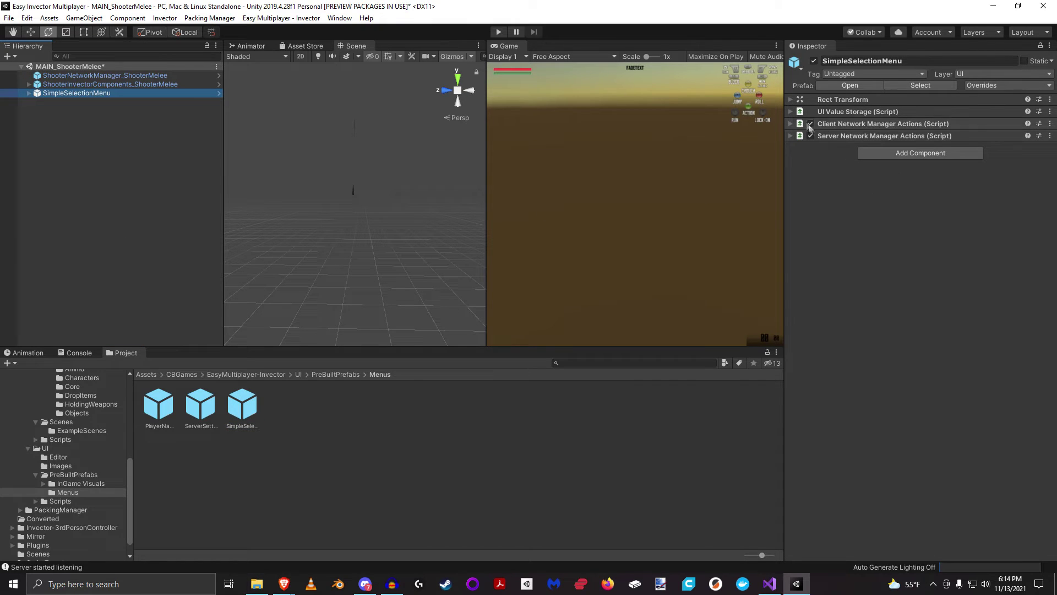
Inspect the Player Name Setting component on SimpleSelectionMenu's PlayerNameInput child.
left_click(28, 94)
left_click(61, 102)
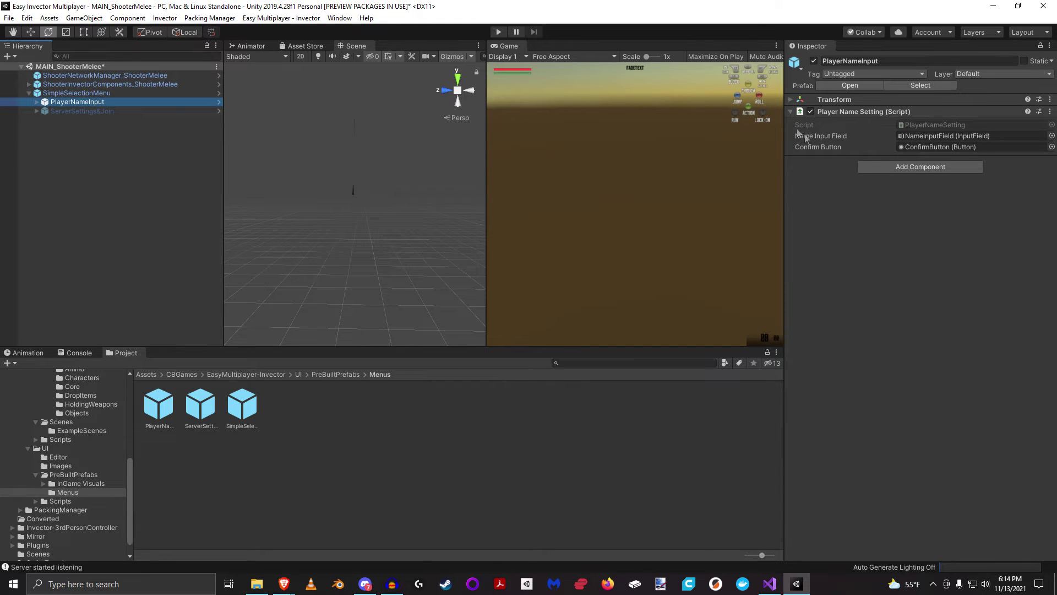
left_click(120, 193)
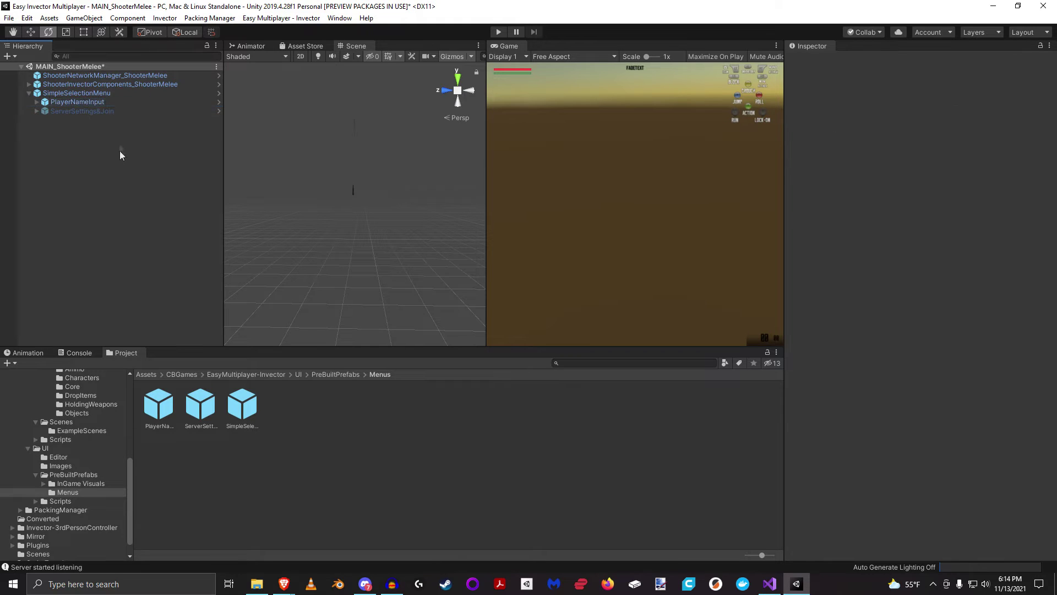
Turn off Debug Window on ShooterNetworkManager_ShooterMelee and save the scene.
left_click(124, 75)
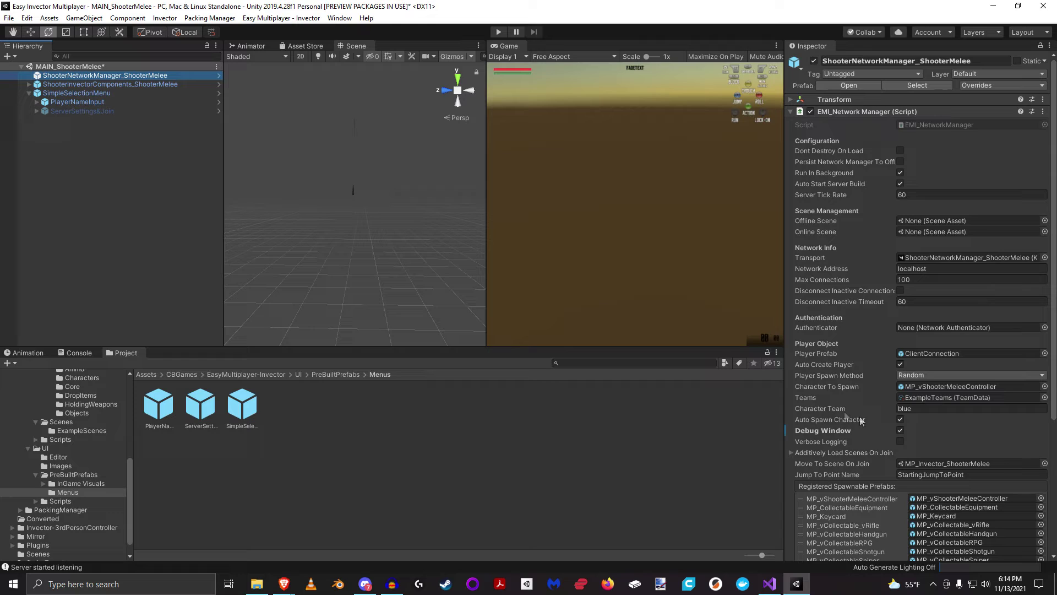
left_click(899, 431)
left_click(47, 219)
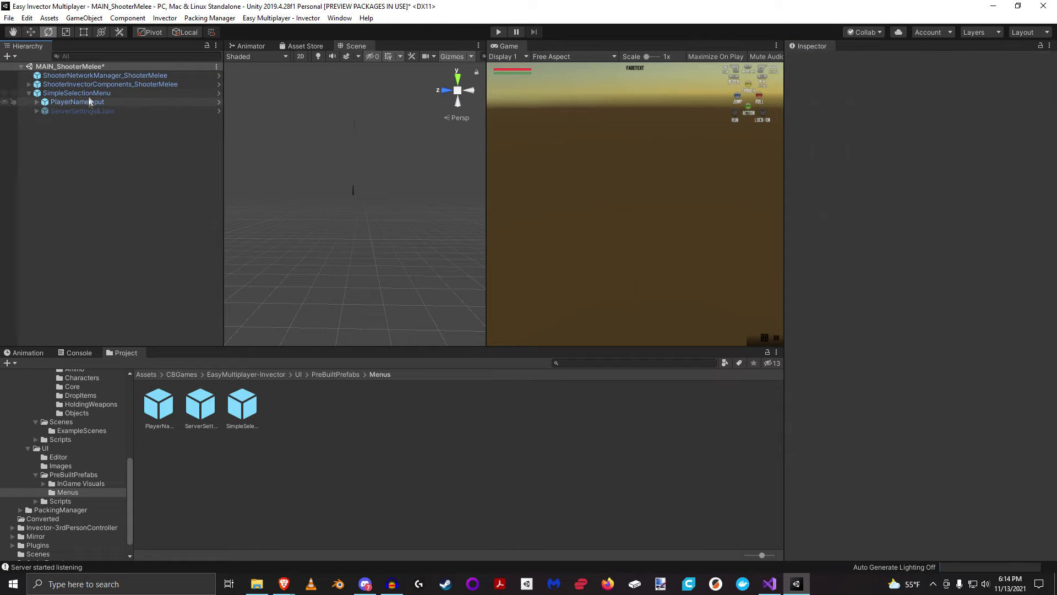
key("ctrl+s")
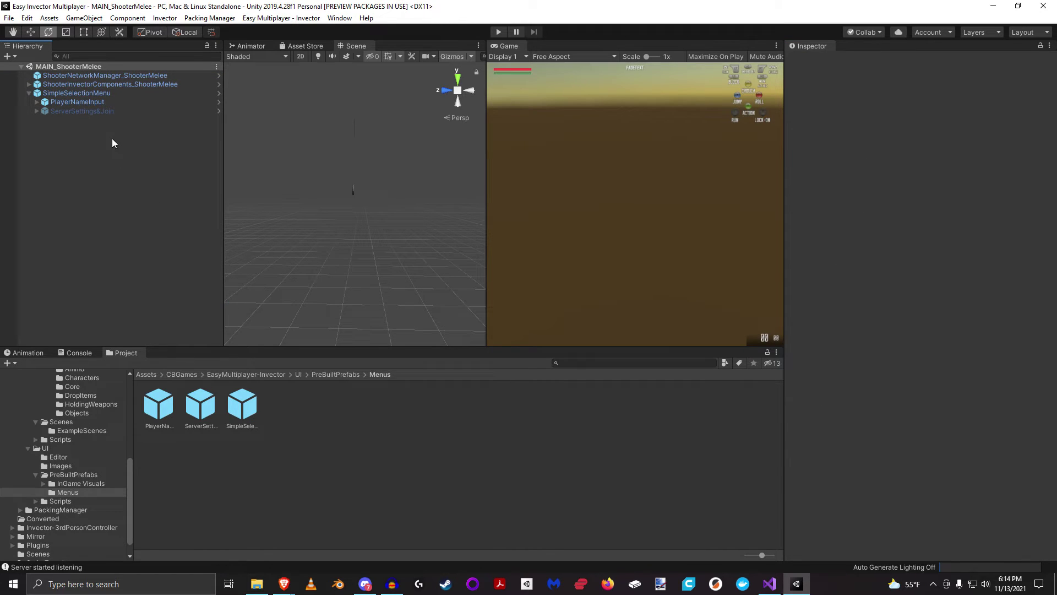
Switch the scene view to 2D and frame SimpleSelectionMenu to look at its layout.
left_click(300, 56)
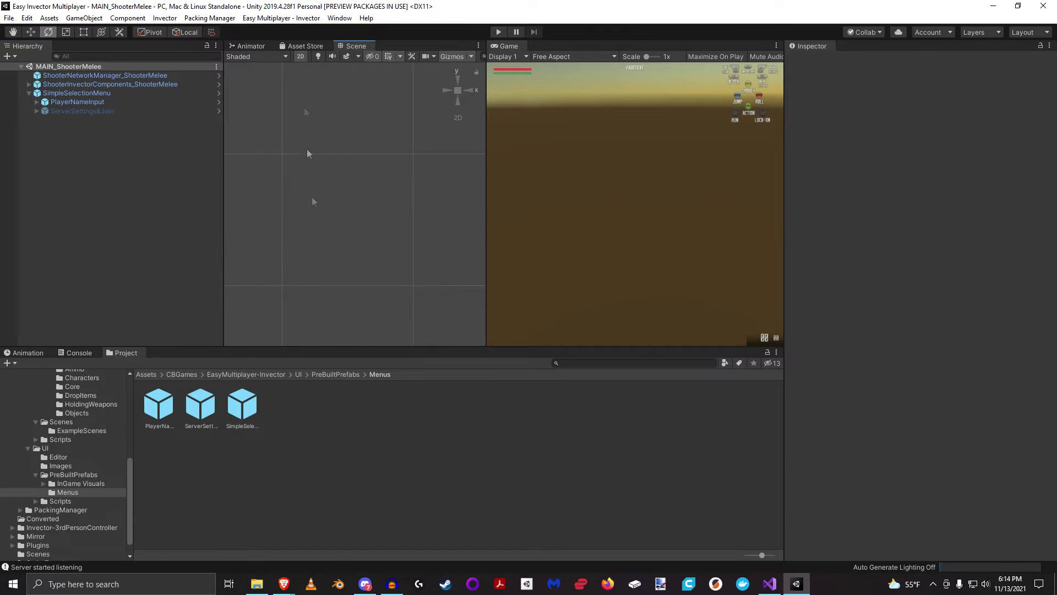
double_click(68, 94)
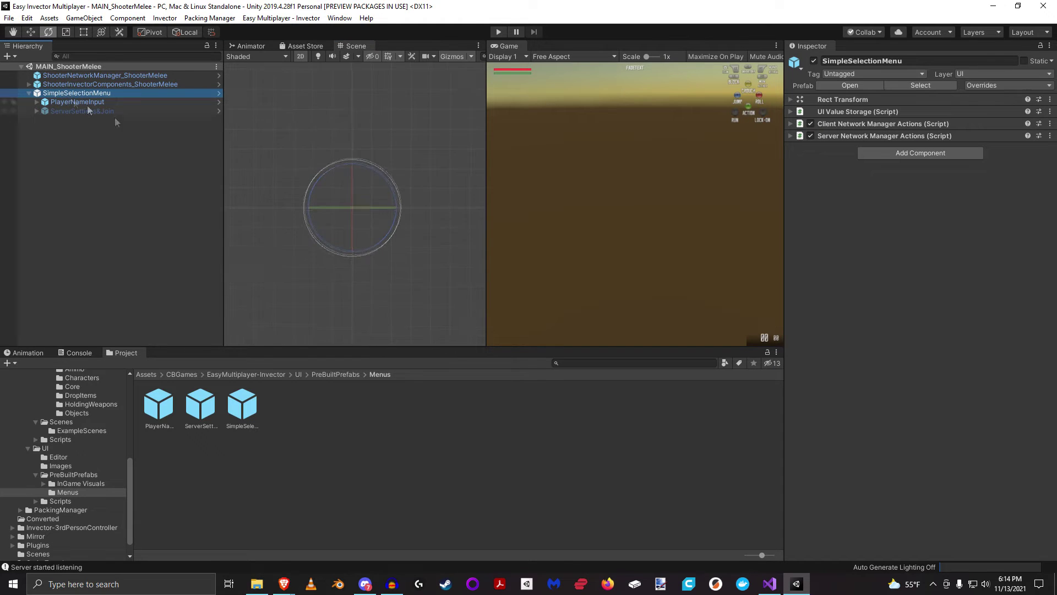
scroll(365, 215, "down", 10)
scroll(381, 237, "up", 4)
scroll(352, 209, "up", 5)
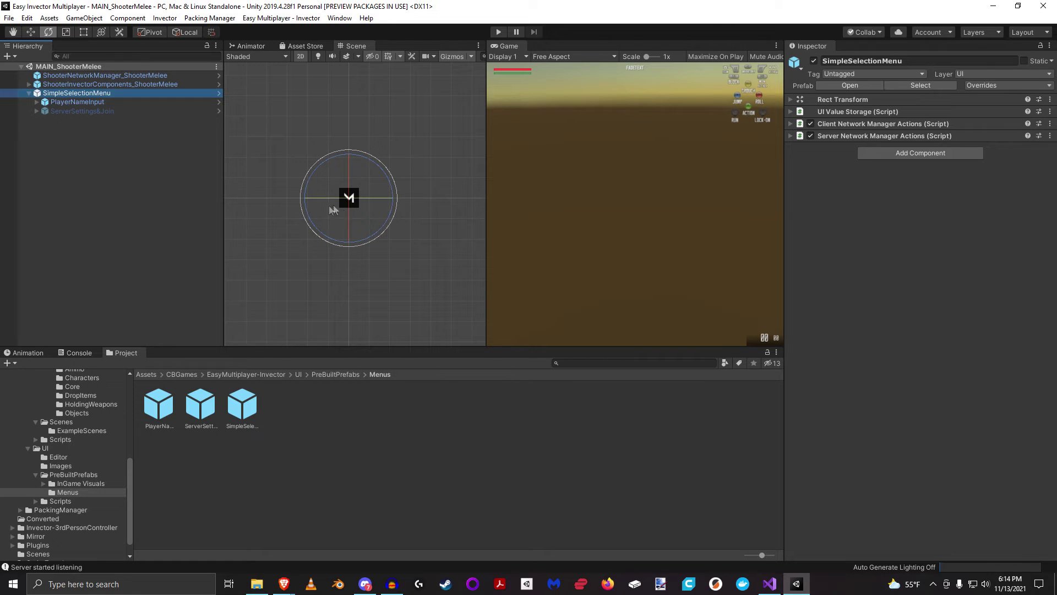
left_click(82, 189)
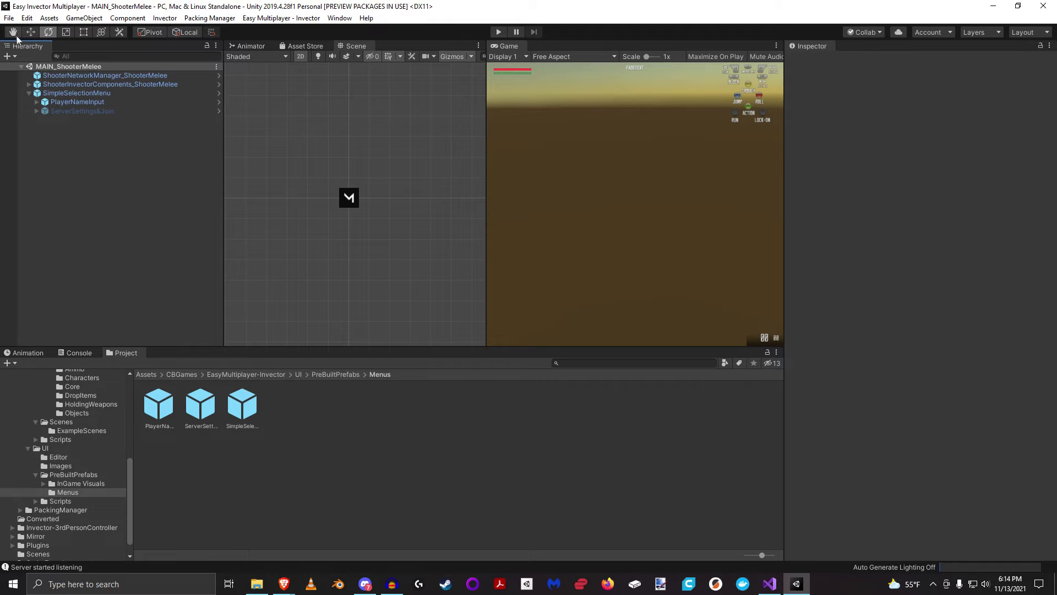
Build and run the project with the new selection menu.
left_click(9, 18)
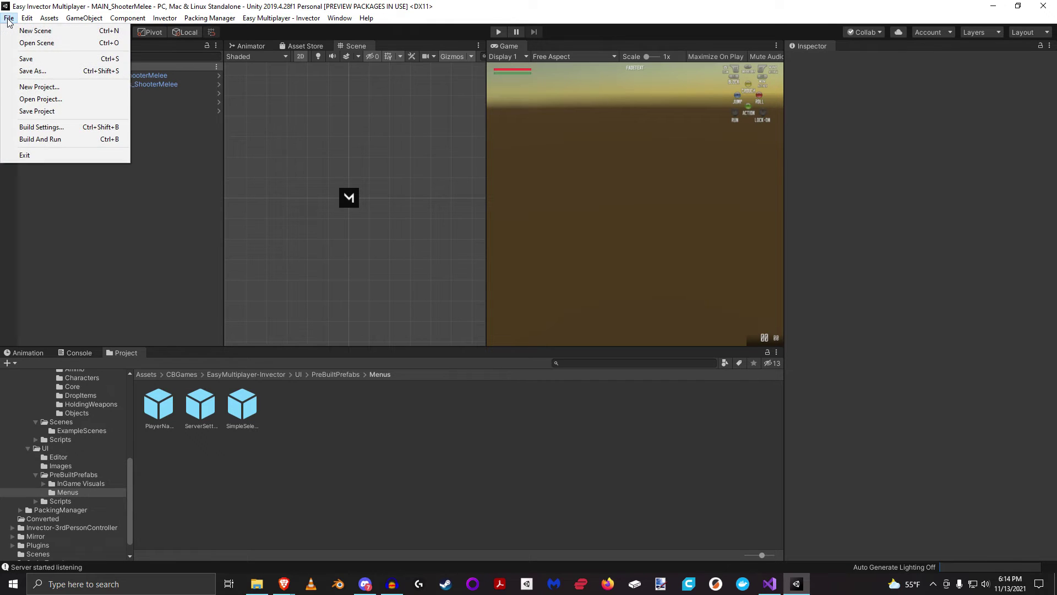
left_click(55, 139)
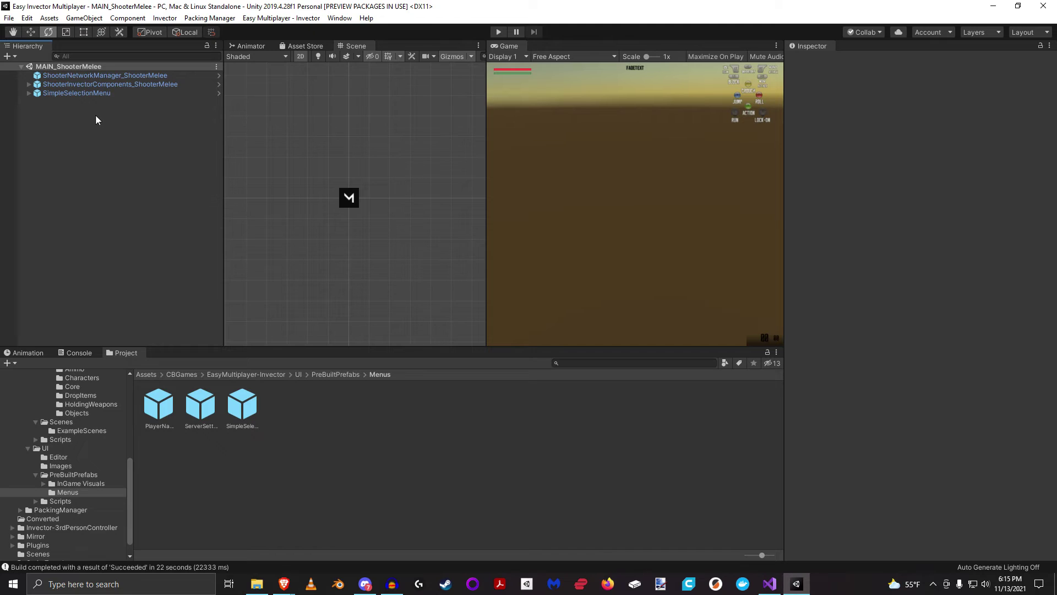
Add a UI Canvas to the MAIN_ShooterMelee scene and make SimpleSelectionMenu its child.
left_click(77, 94)
left_click(108, 141)
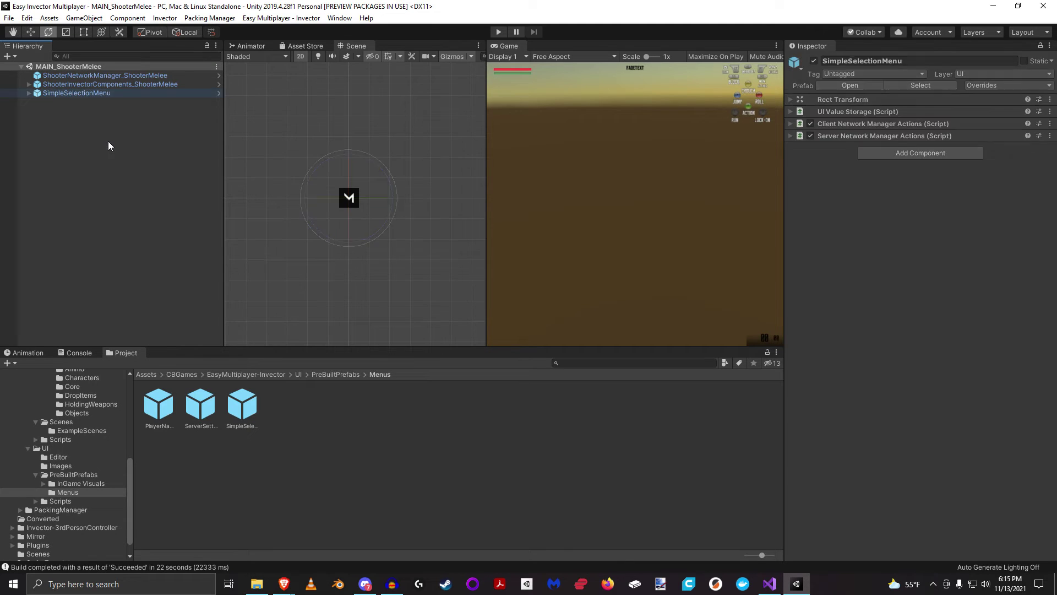
left_click(76, 94)
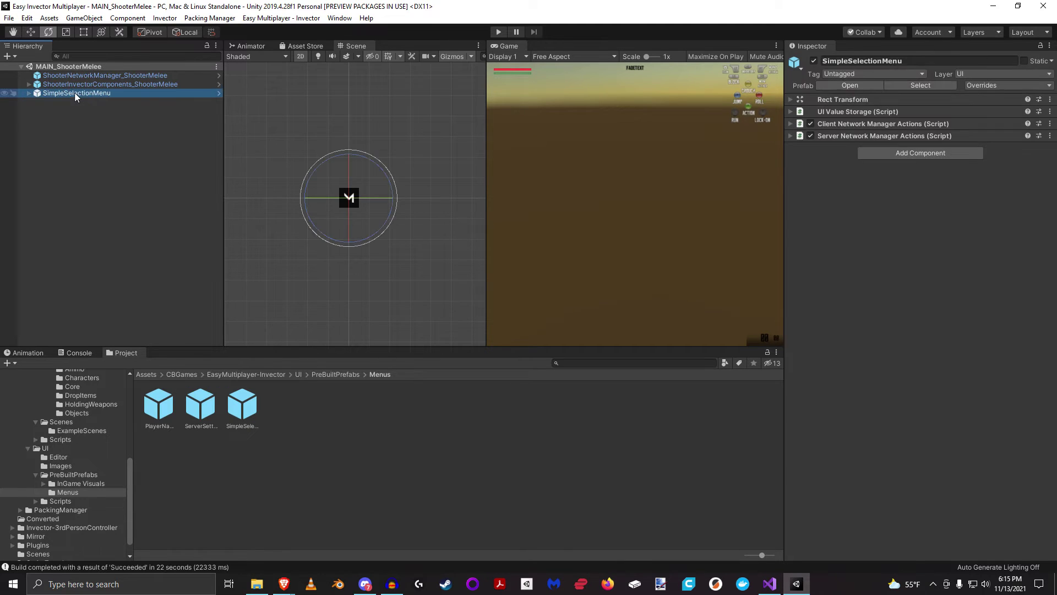
right_click(73, 157)
mouse_move(120, 303)
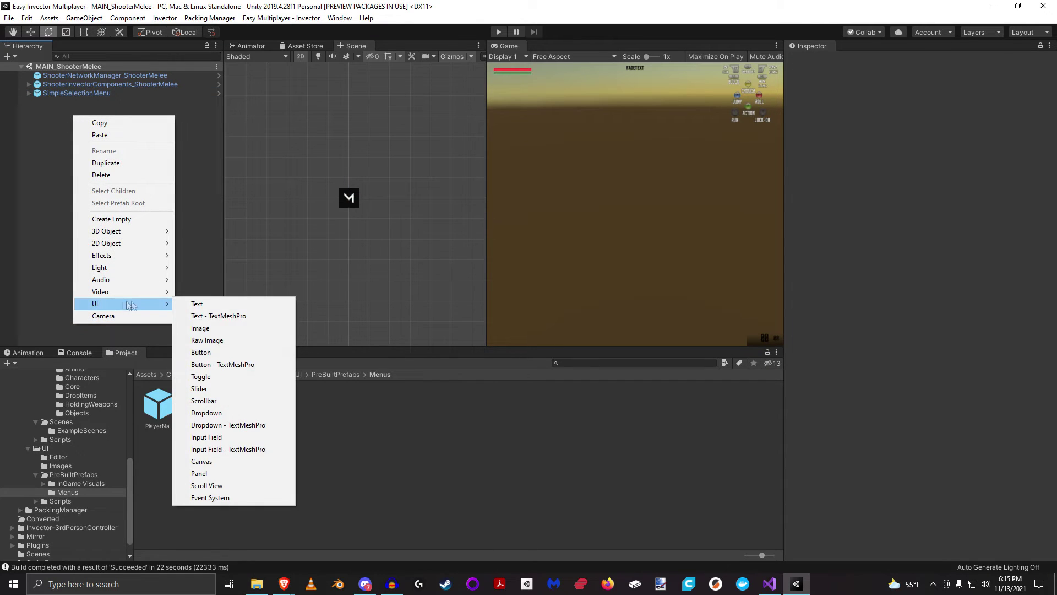
left_click(201, 462)
left_click_drag(69, 103, 63, 74)
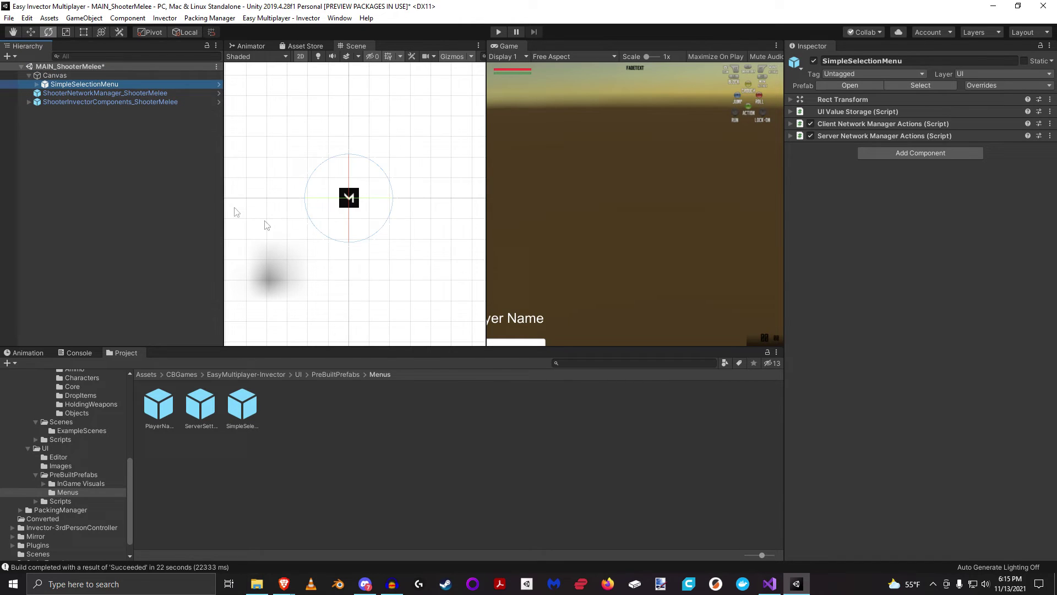
Center SimpleSelectionMenu on the canvas with the Rect tool, at Left and Right 219.5, Top and Bottom 207.5, and save the scene.
scroll(374, 230, "down", 5)
scroll(374, 231, "down", 5)
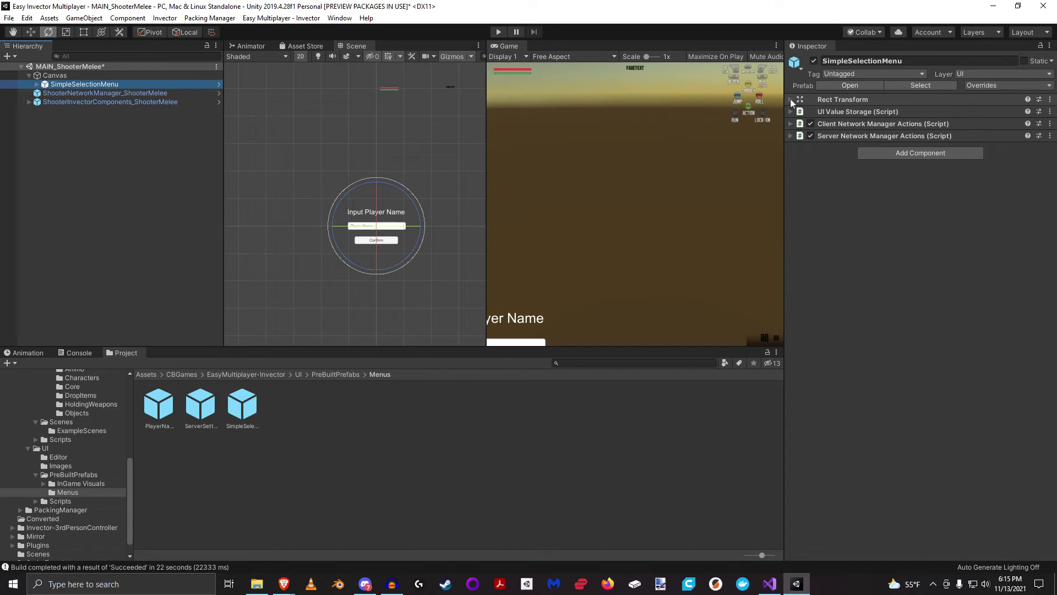
left_click(842, 99)
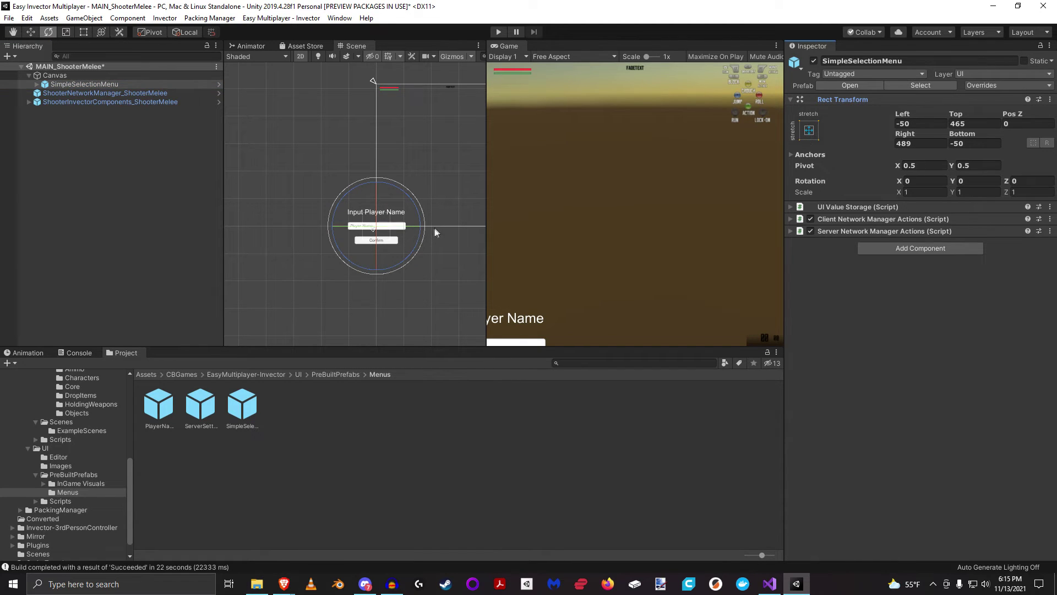
left_click(100, 85)
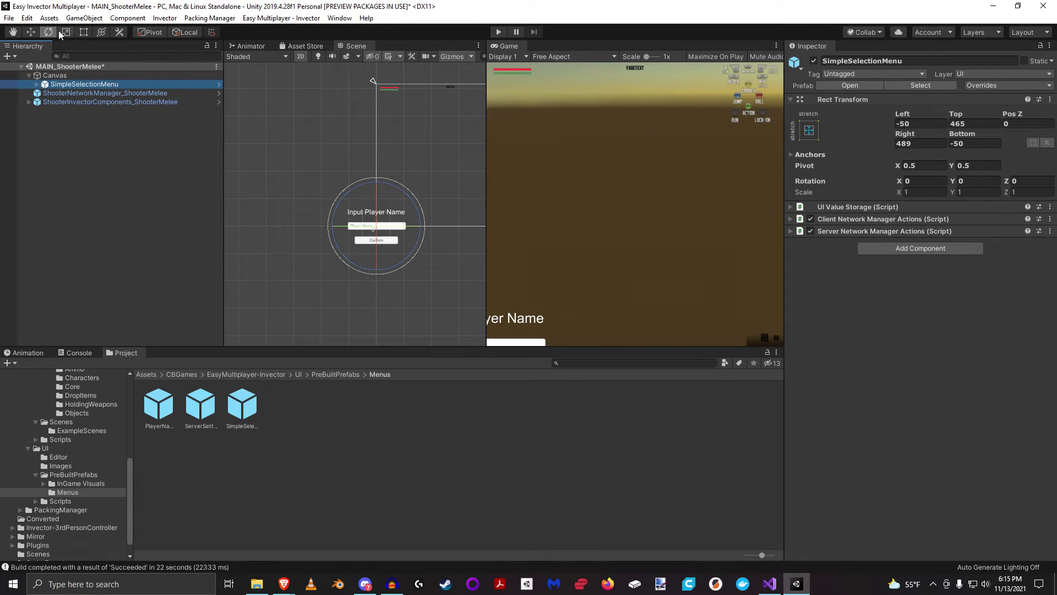
left_click(83, 31)
scroll(317, 220, "down", 5)
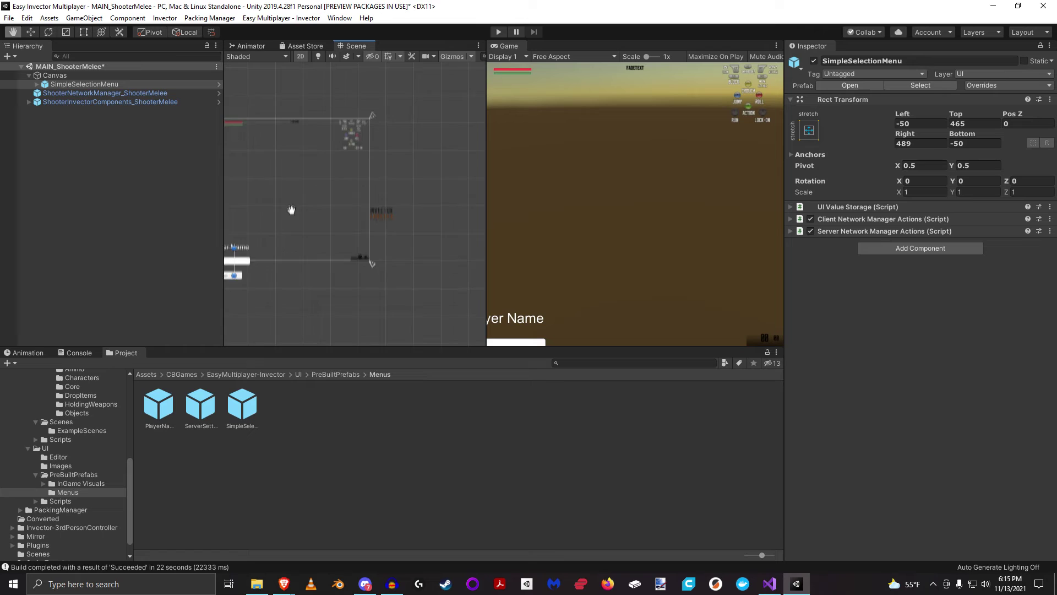
left_click_drag(280, 288, 345, 224)
key("ctrl+z")
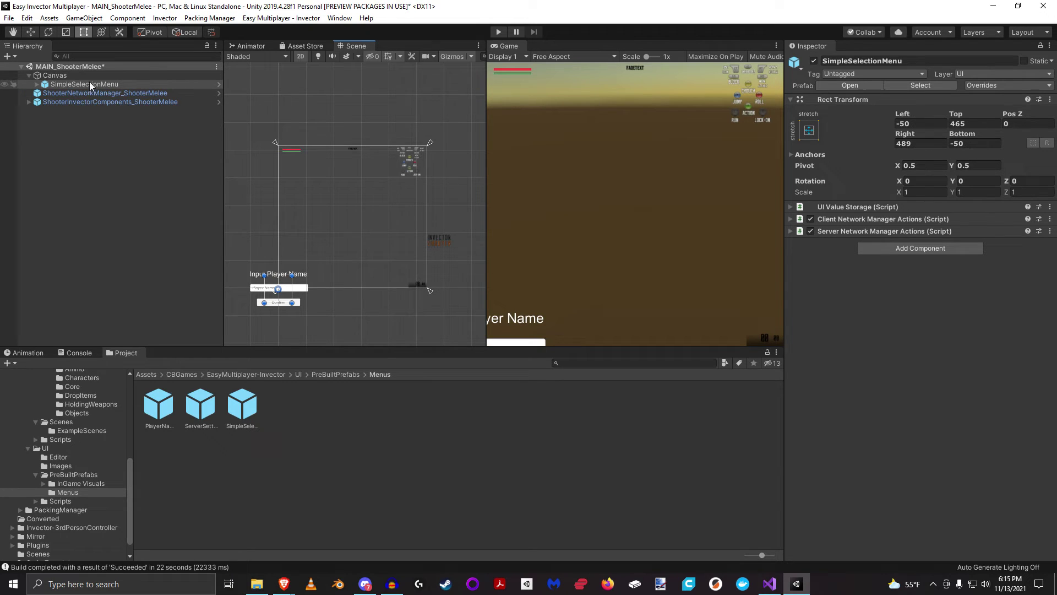
left_click_drag(291, 287, 370, 213)
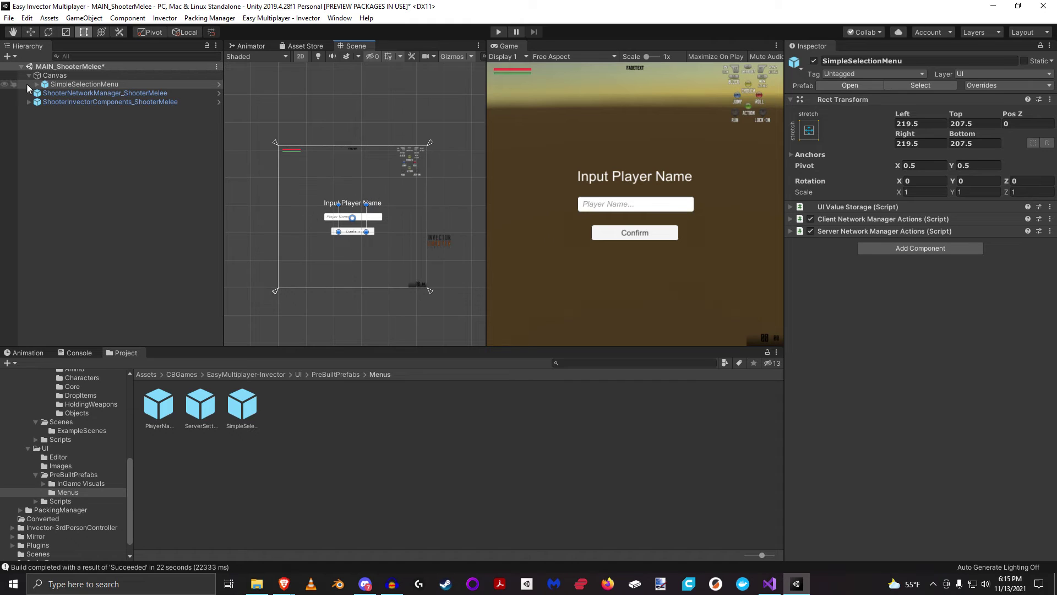
key("ctrl+s")
Stretch the anchors and position of SimpleSelectionMenu's ServerSettings&Join child in both directions, and save the scene.
left_click(37, 84)
left_click(83, 93)
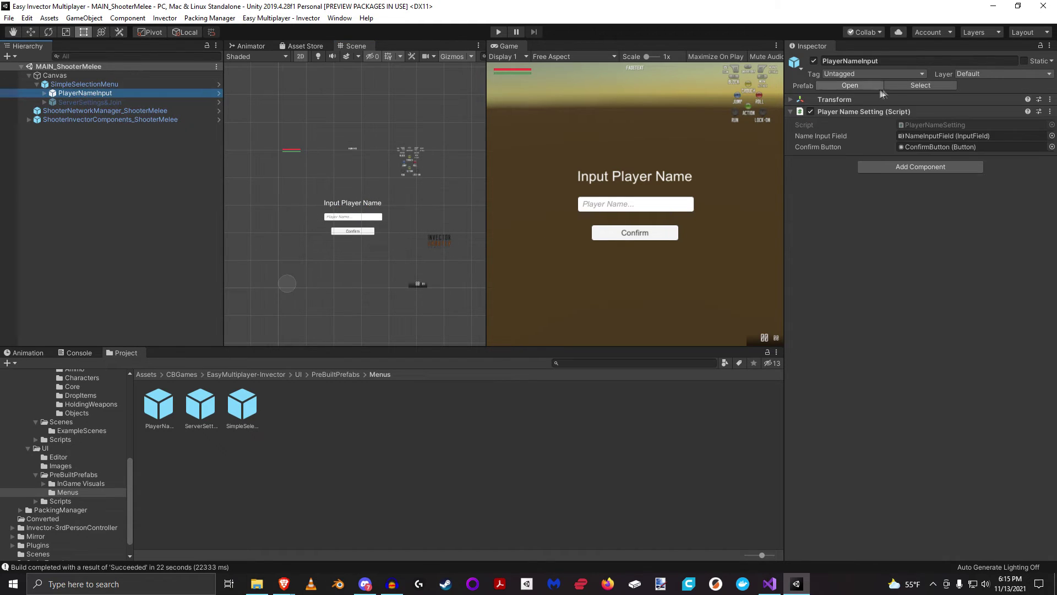
left_click(791, 111)
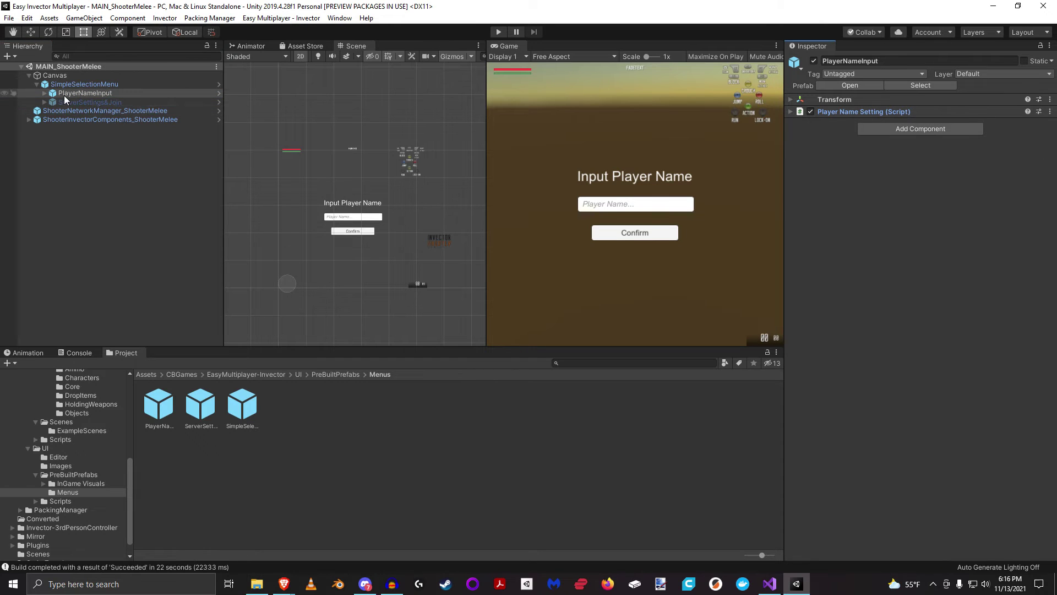
left_click(77, 101)
left_click(809, 130)
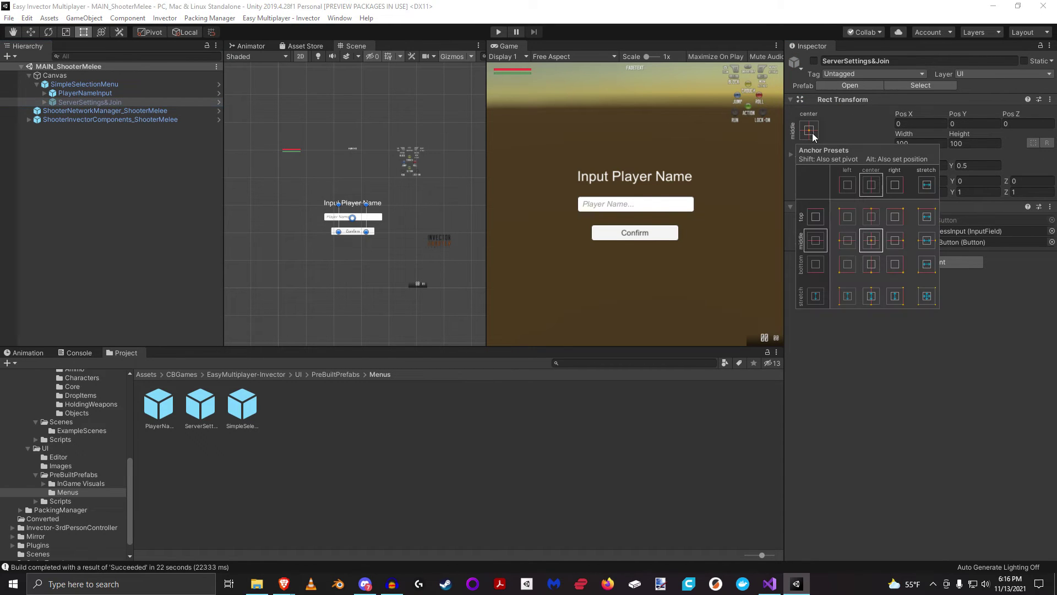
left_click(927, 296, "alt")
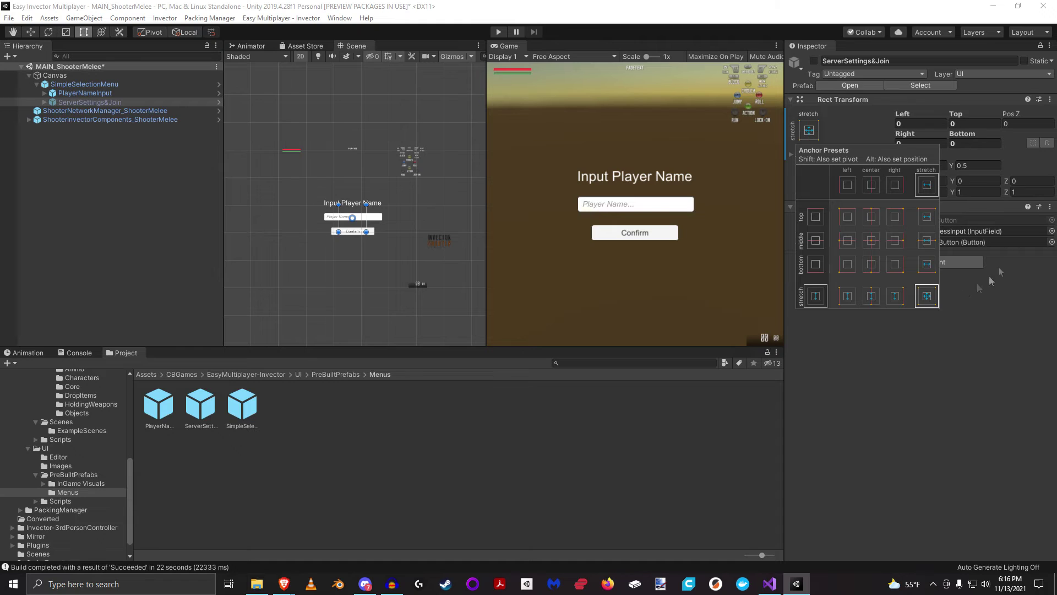
left_click(97, 203)
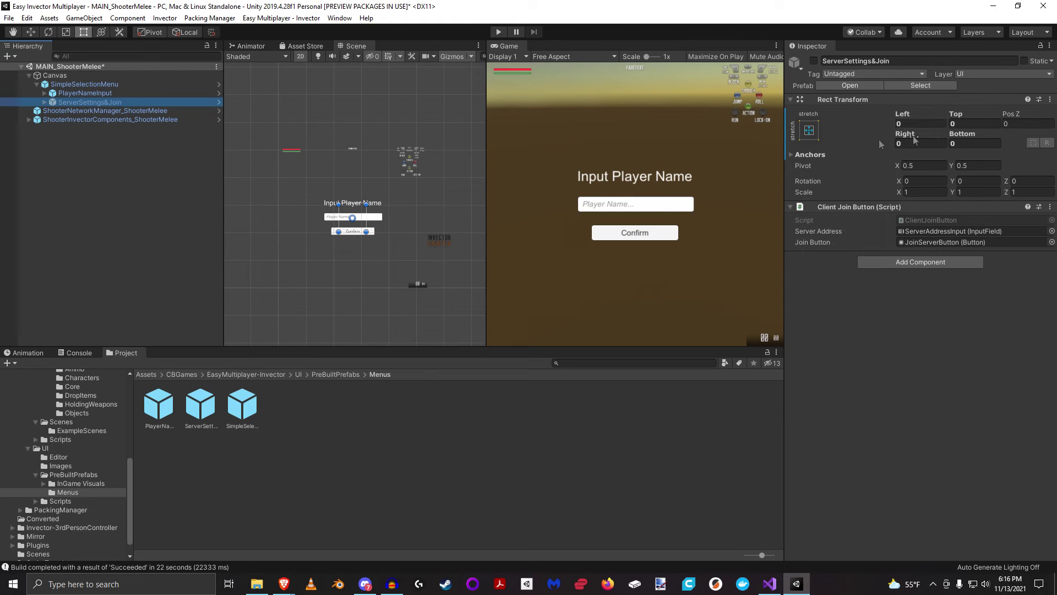
key("ctrl+s")
Inspect the Title and NameInputField children of PlayerNameInput.
left_click(80, 93)
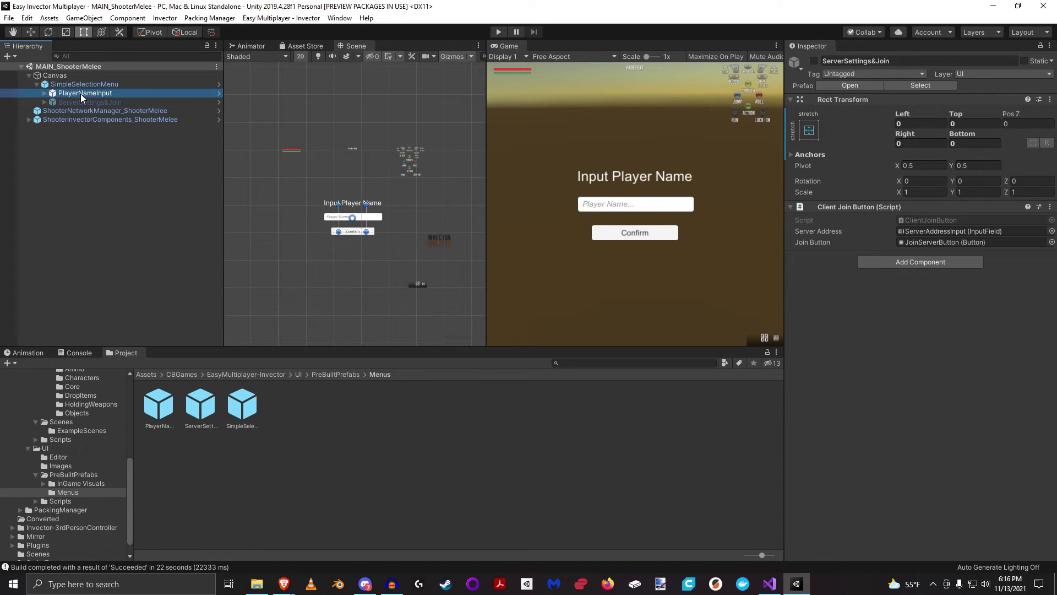
left_click(44, 93)
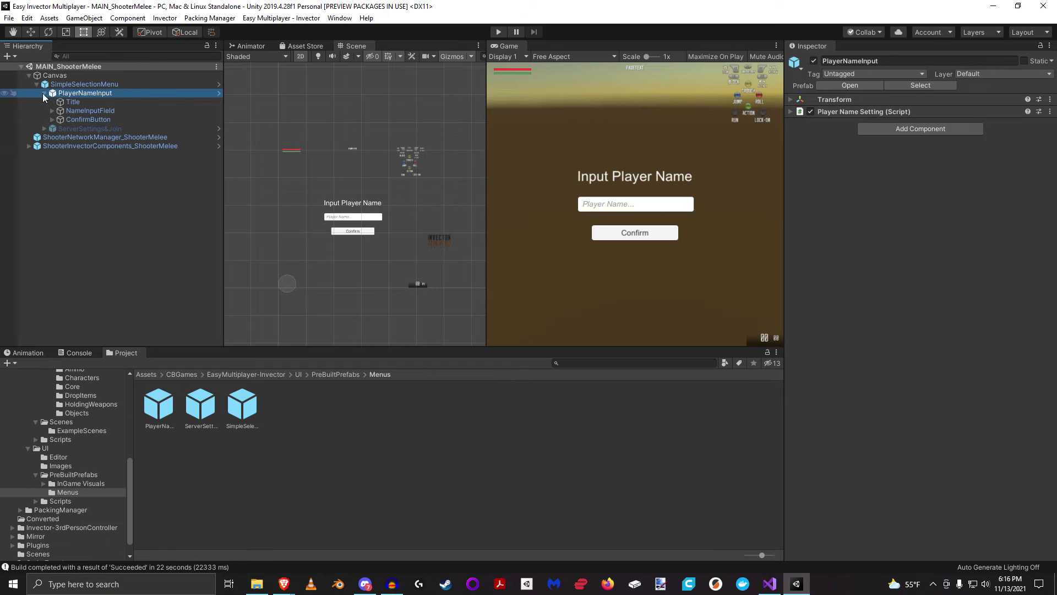
left_click(71, 102)
left_click(74, 111)
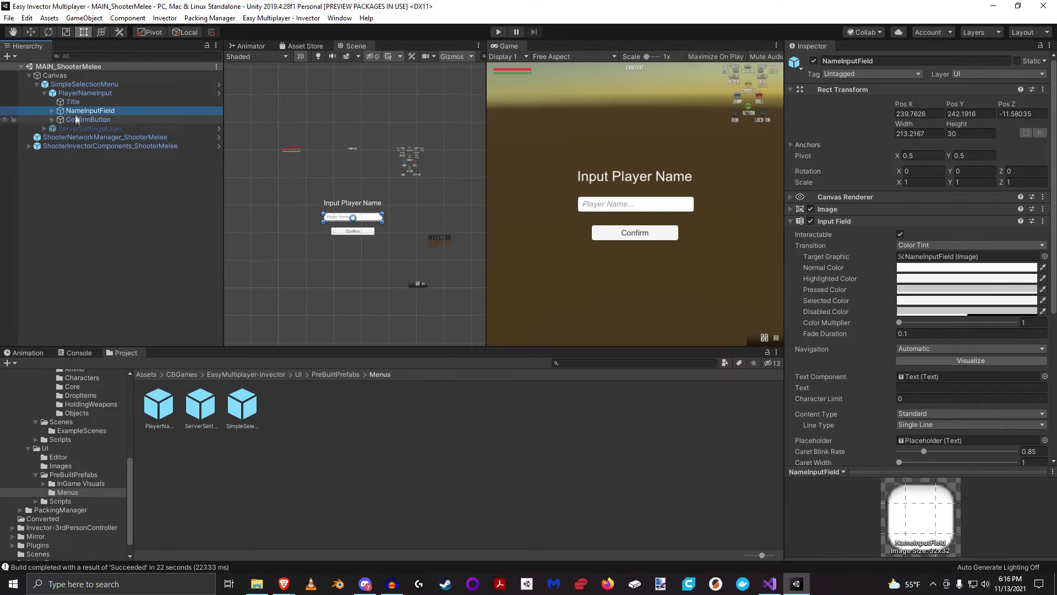
left_click(44, 93)
left_click(69, 86)
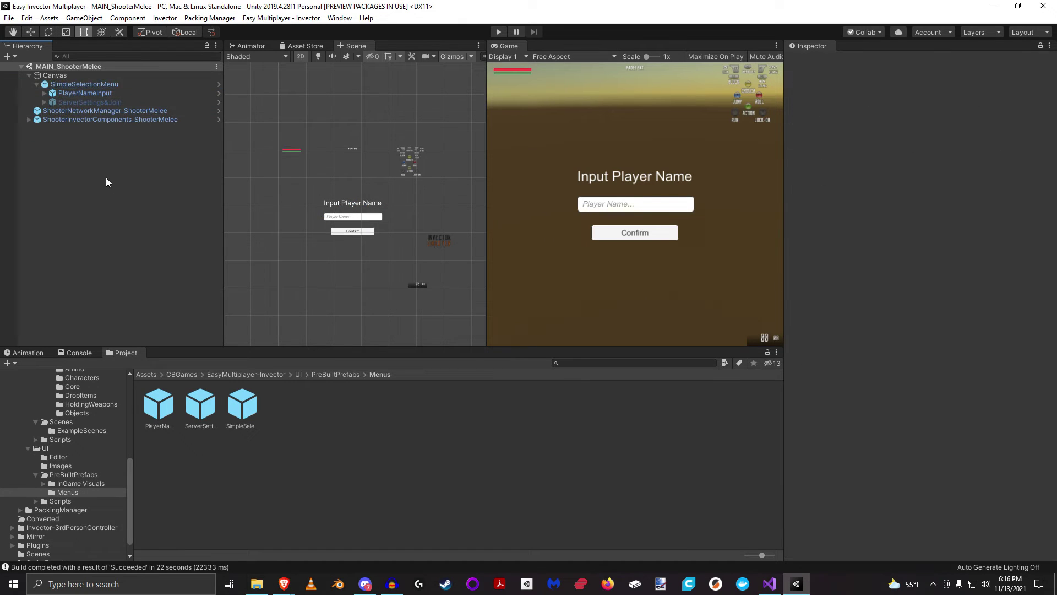
Check the Canvas object's components, and build and run the project with the menu on the canvas.
left_click(72, 76)
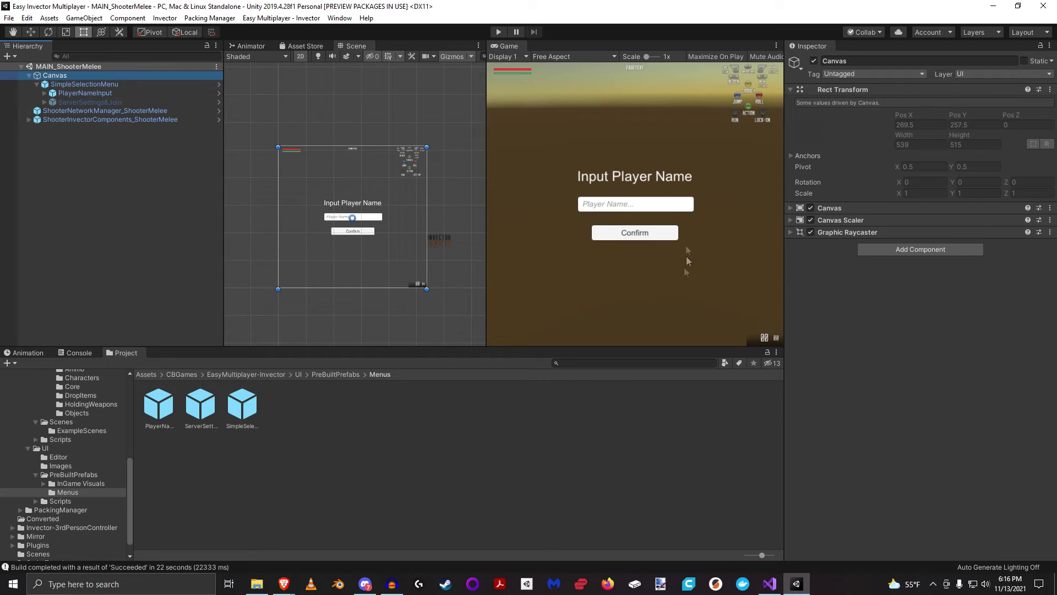
left_click(109, 173)
left_click(9, 17)
left_click(49, 139)
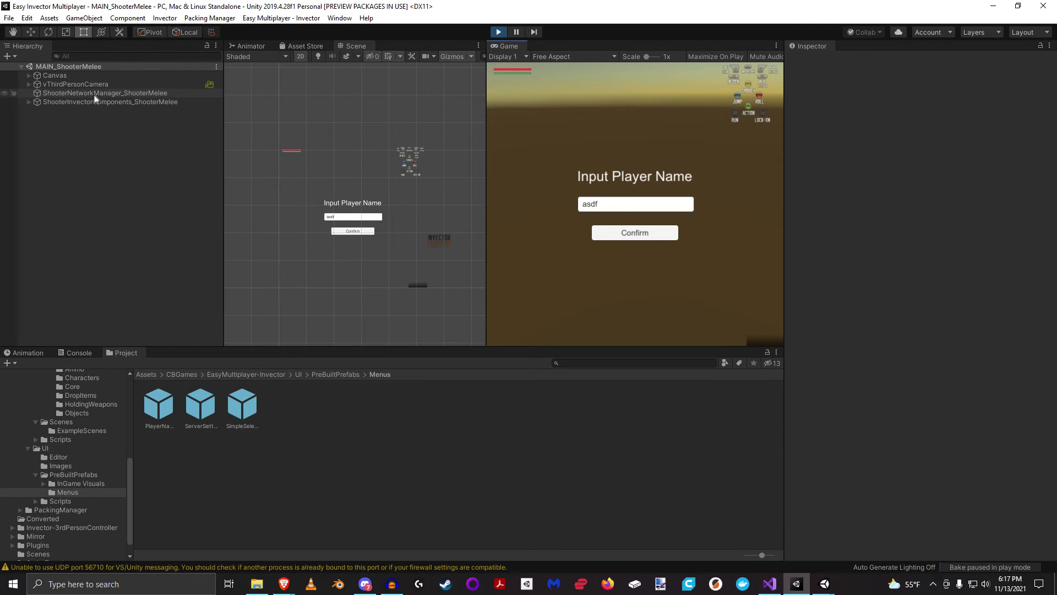
In play mode, enable Debug Window on ShooterNetworkManager_ShooterMelee and start a server only.
left_click(95, 93)
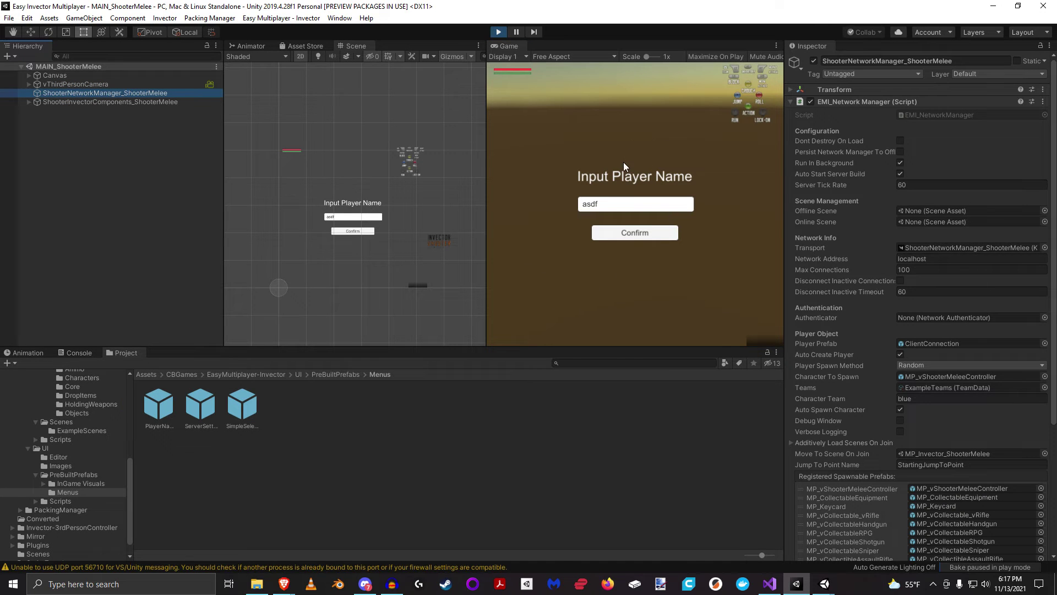
left_click(601, 205)
left_click(900, 421)
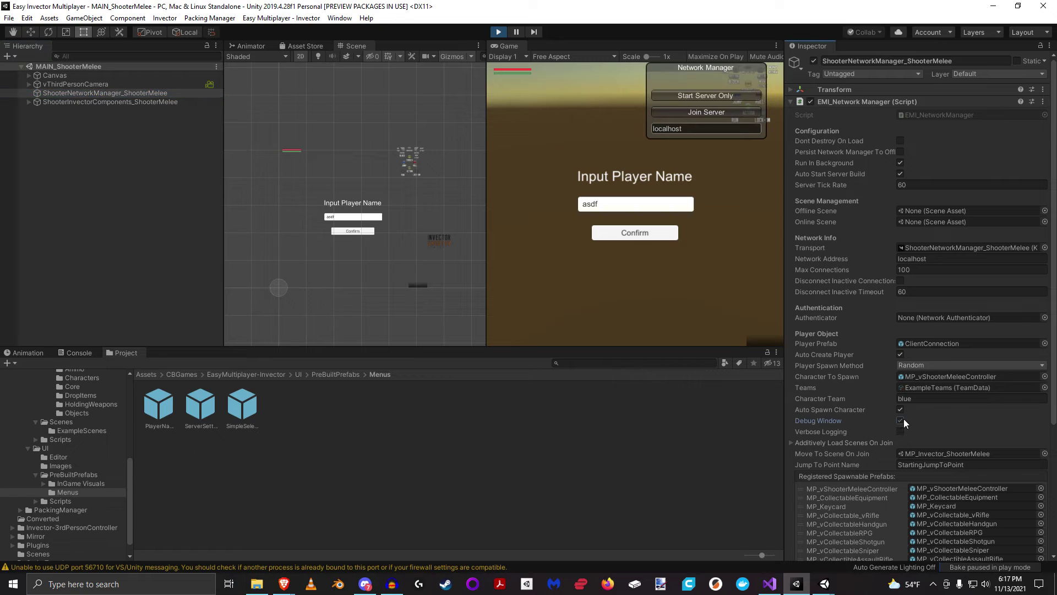
left_click(708, 97)
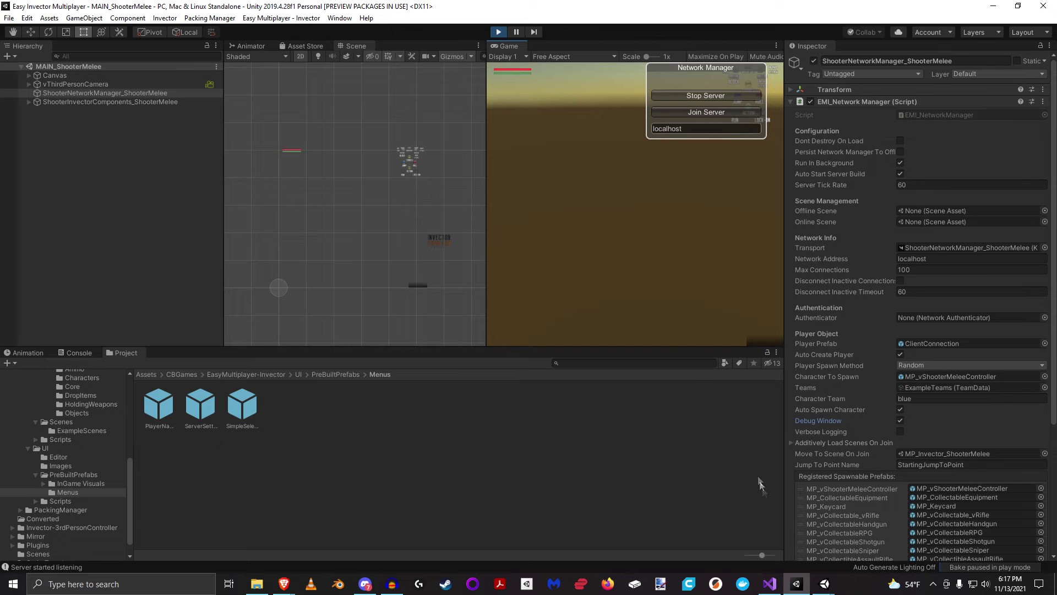
Switch to the running game builds, place one beside the other, join the server from it as Player 1, and move the character.
mouse_move(825, 584)
left_click(782, 539)
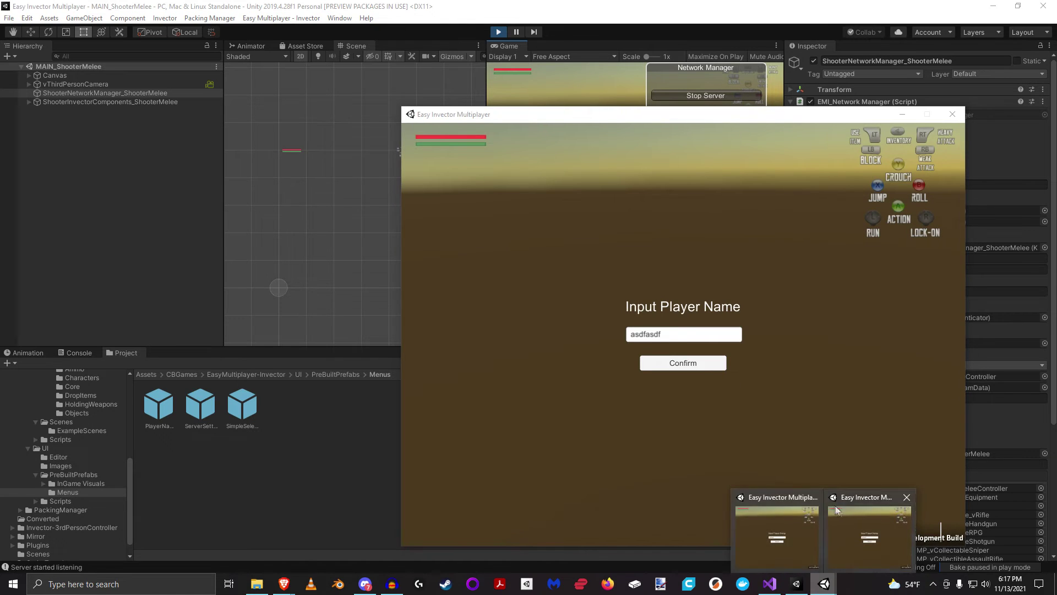
left_click(837, 511)
left_click_drag(718, 117, 804, 28)
left_click(772, 249)
key("BackSpace")
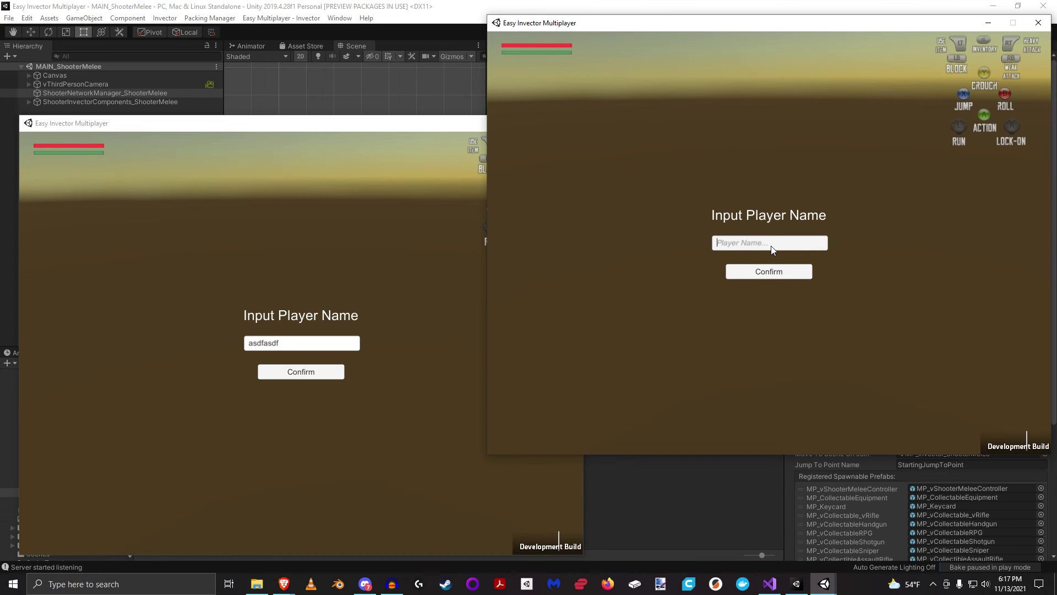
type("Playe")
left_click(772, 271)
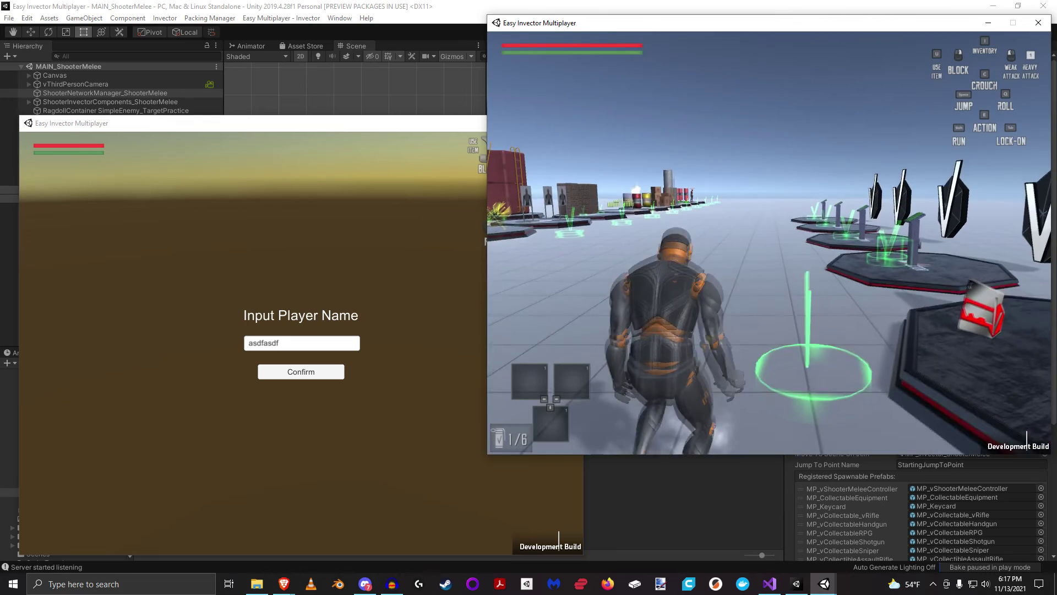
key("a")
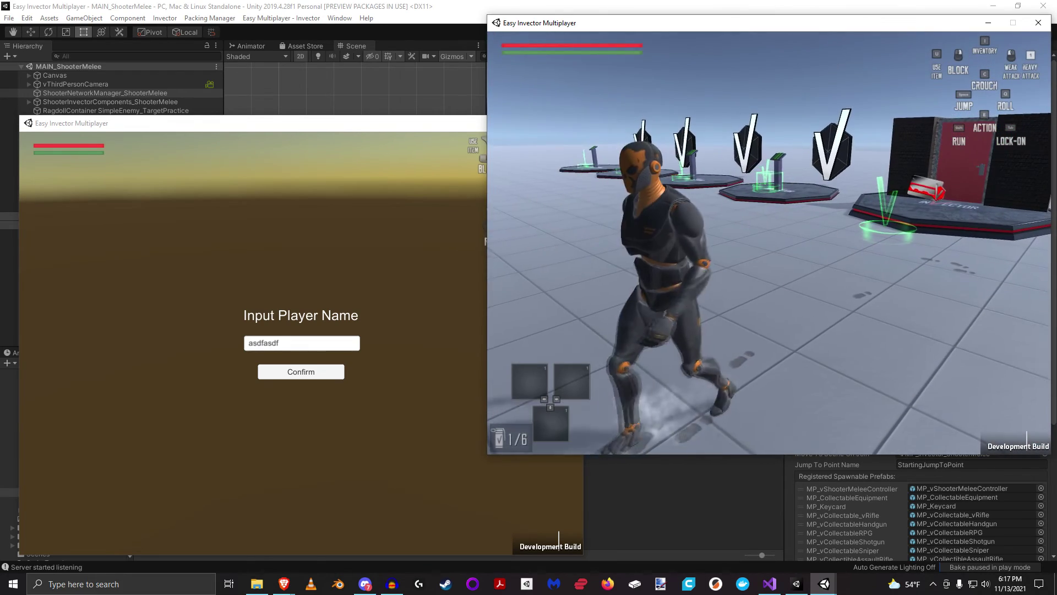
In the other game build, set the player name to Special Player and join the server at localhost.
key("super")
left_click(315, 349)
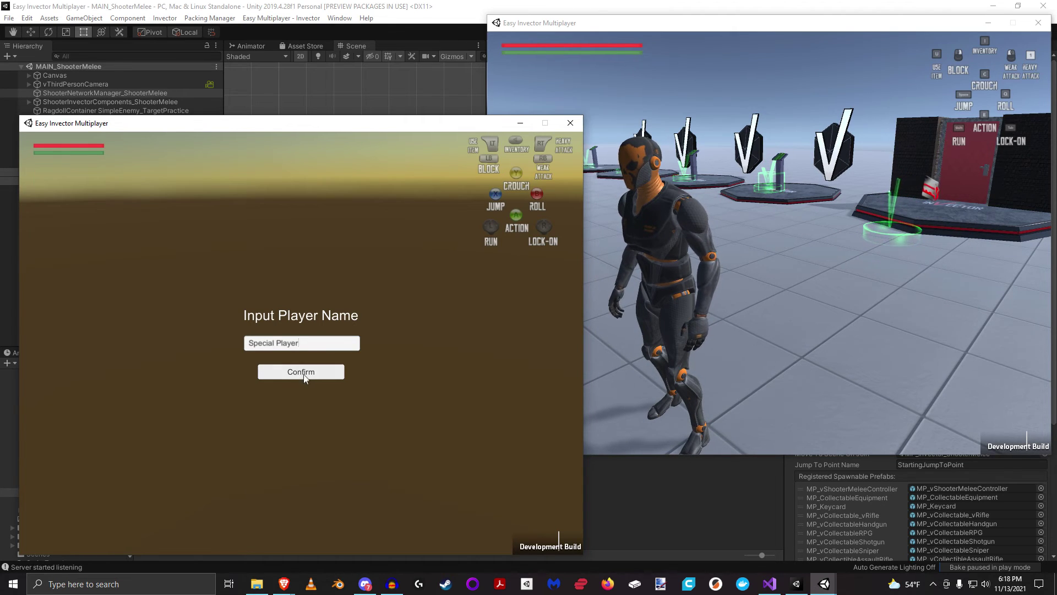
left_click(302, 374)
left_click(303, 348)
type("localhost")
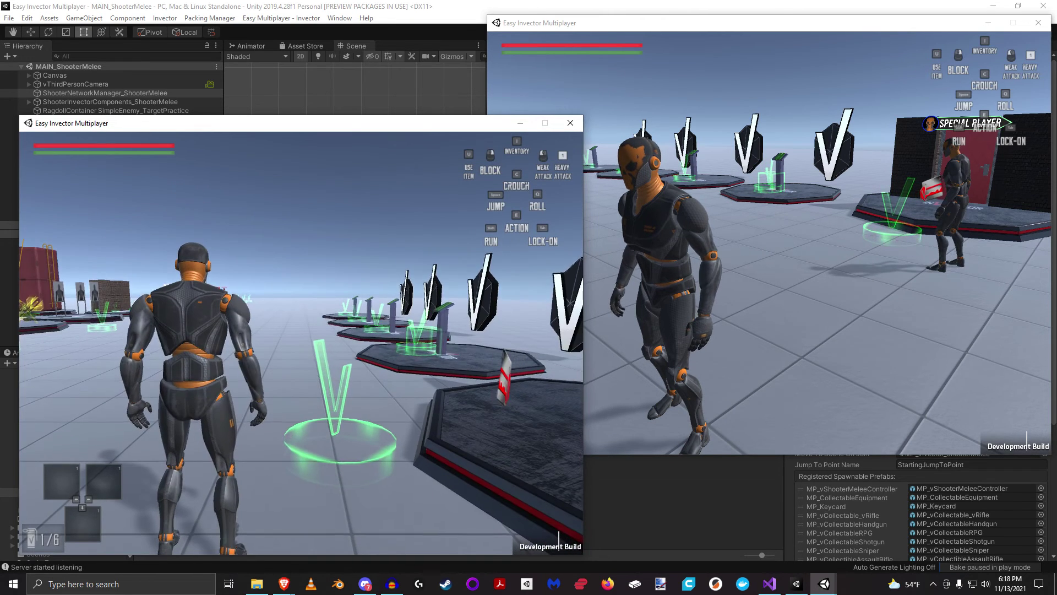
Walk both characters around each other to check their name bars from several angles, and return to the Unity editor.
type("w")
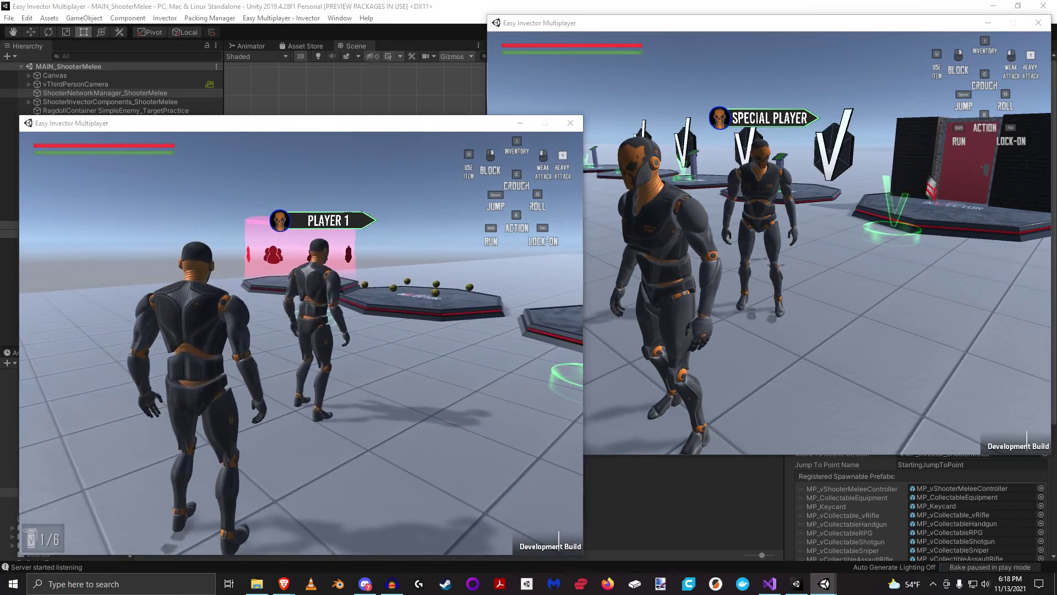
key("super")
key("w")
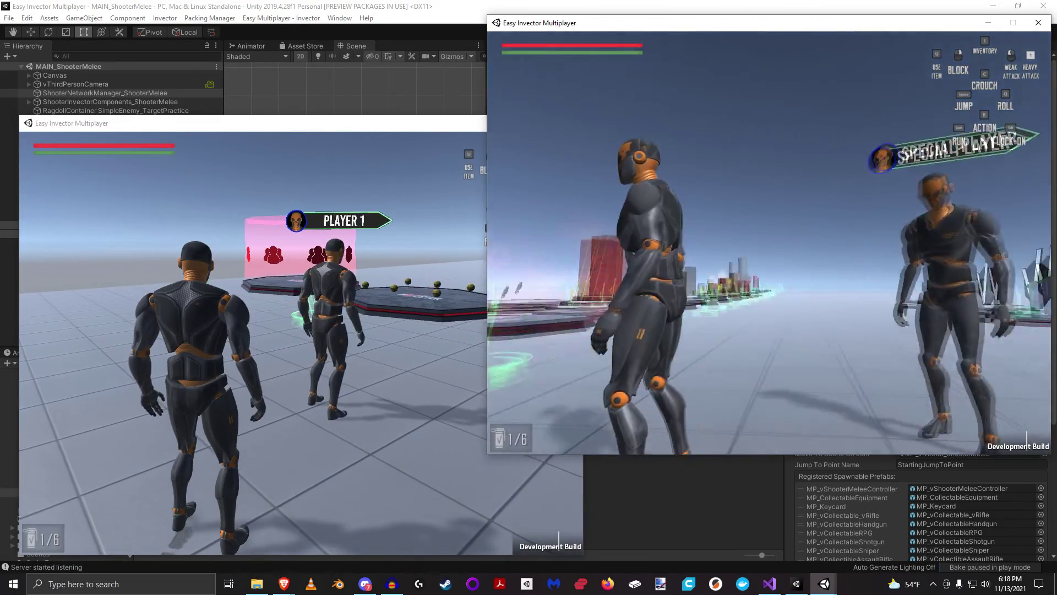
key("s")
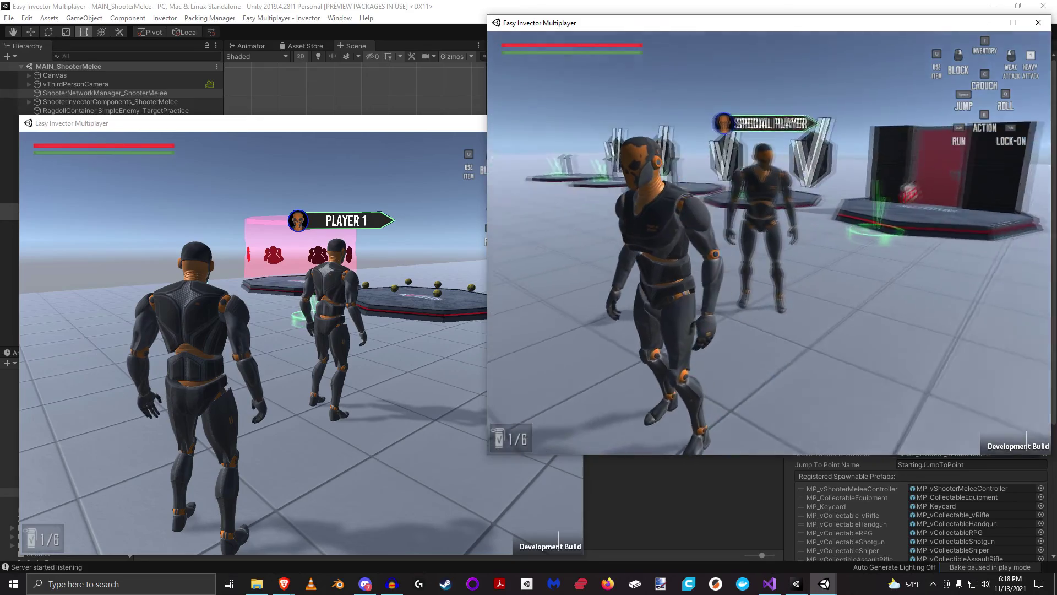
key("s")
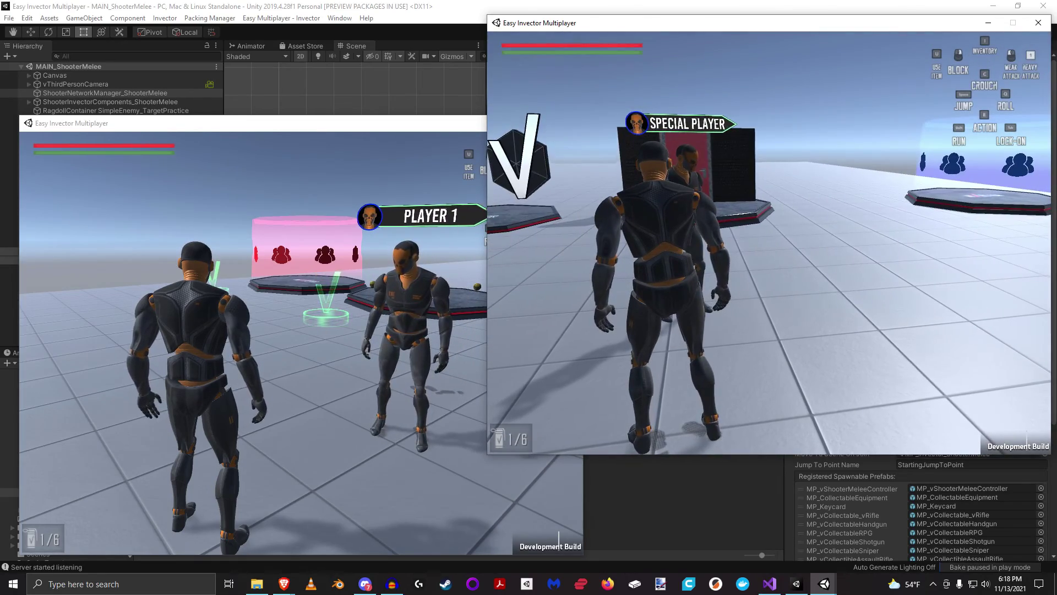
key("super")
left_click(401, 39)
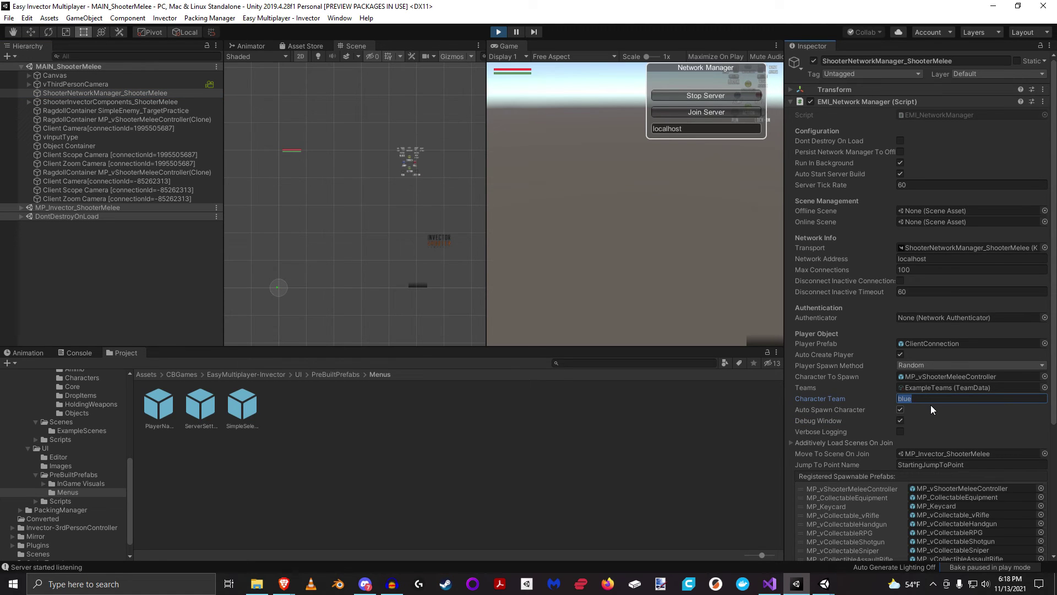
Bring both running game builds in front of the Unity editor, ending in Player 1's build.
mouse_move(824, 588)
left_click(870, 531)
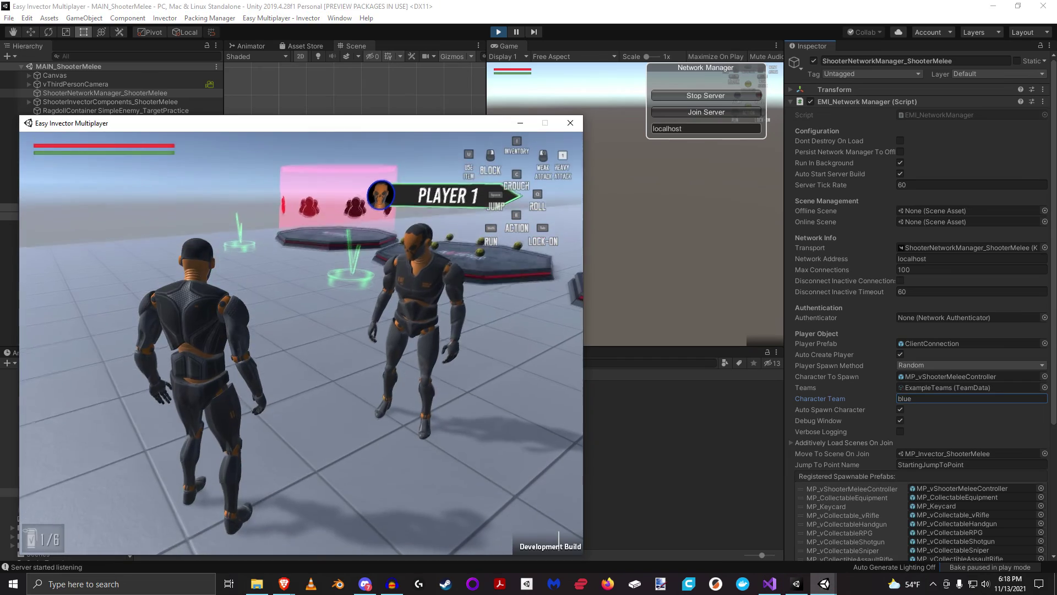
key("super")
mouse_move(824, 584)
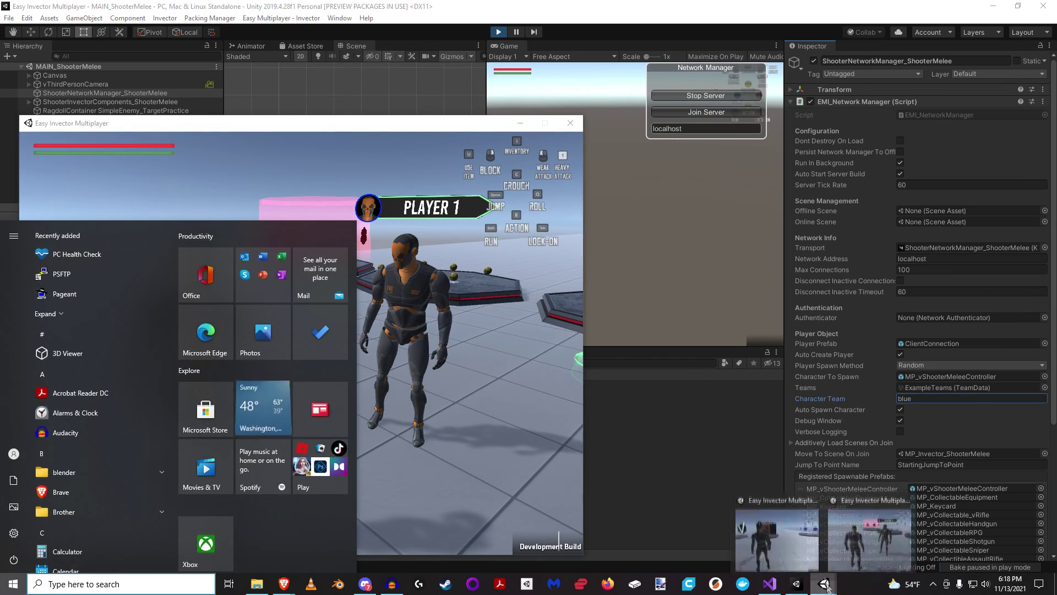
left_click(777, 530)
Walk Player 1 up to Special Player and strike him repeatedly to test damage between teammates.
key("w")
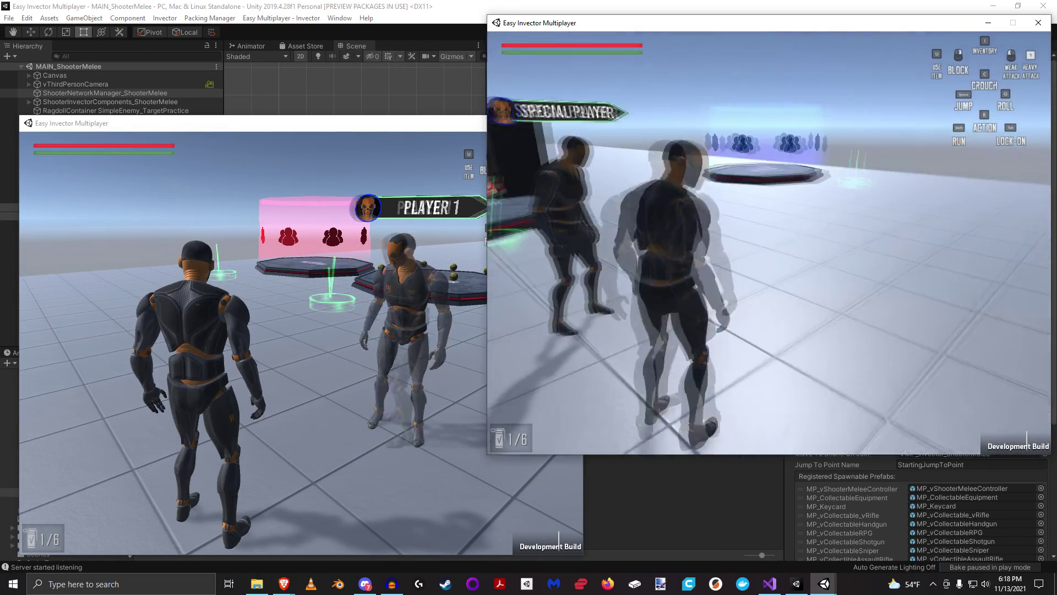
key("a")
key("d")
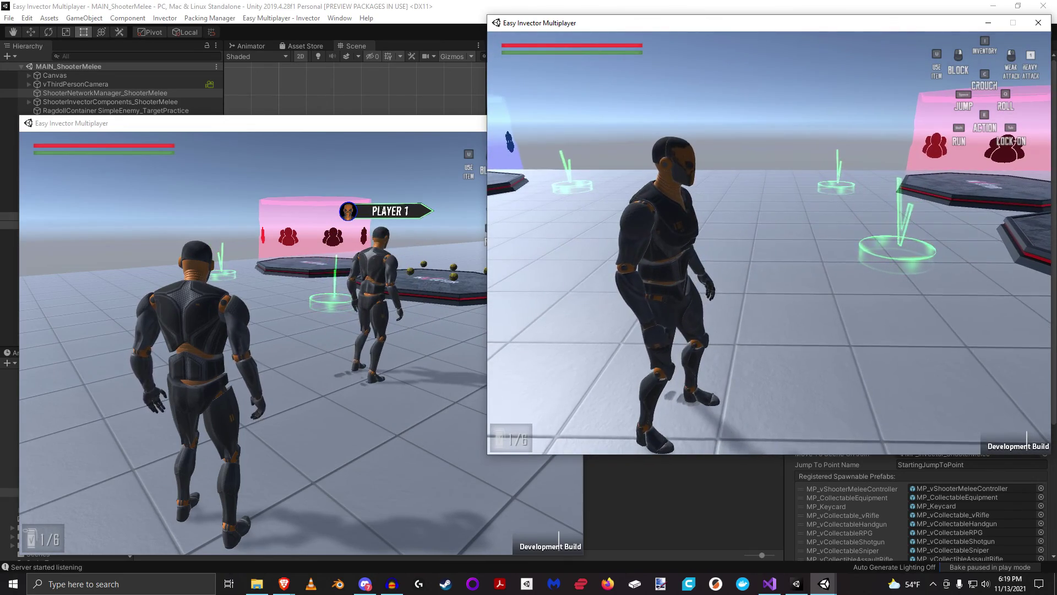
key("w")
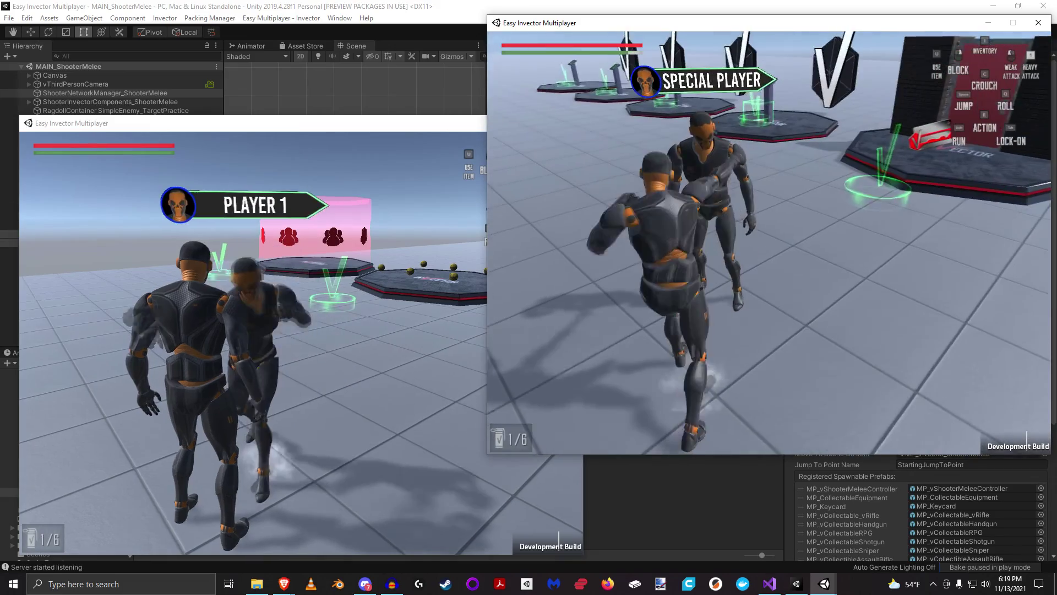
left_click(770, 243)
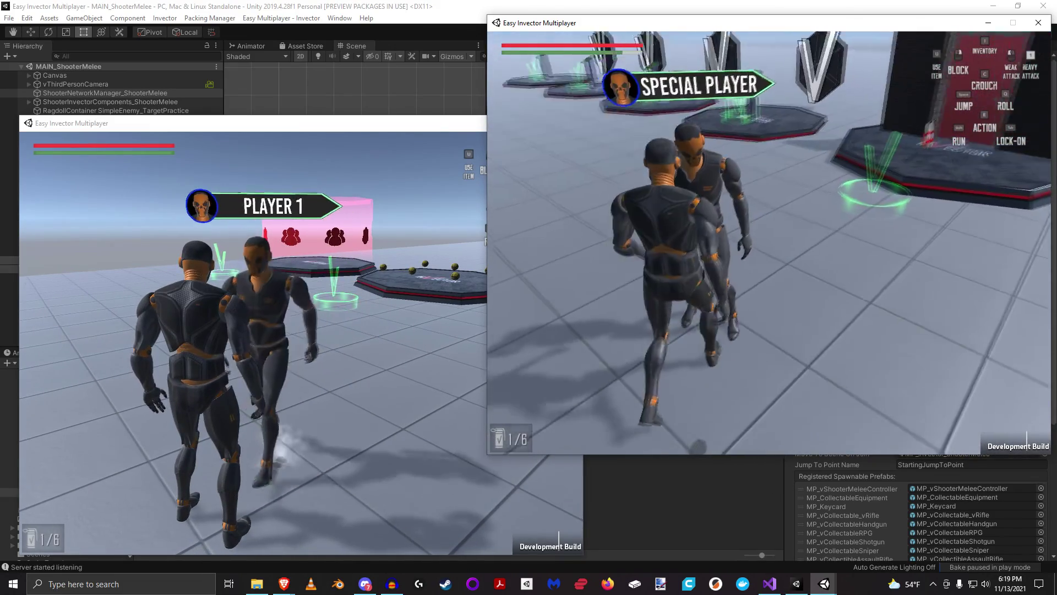
left_click(769, 243)
left_click(769, 243)
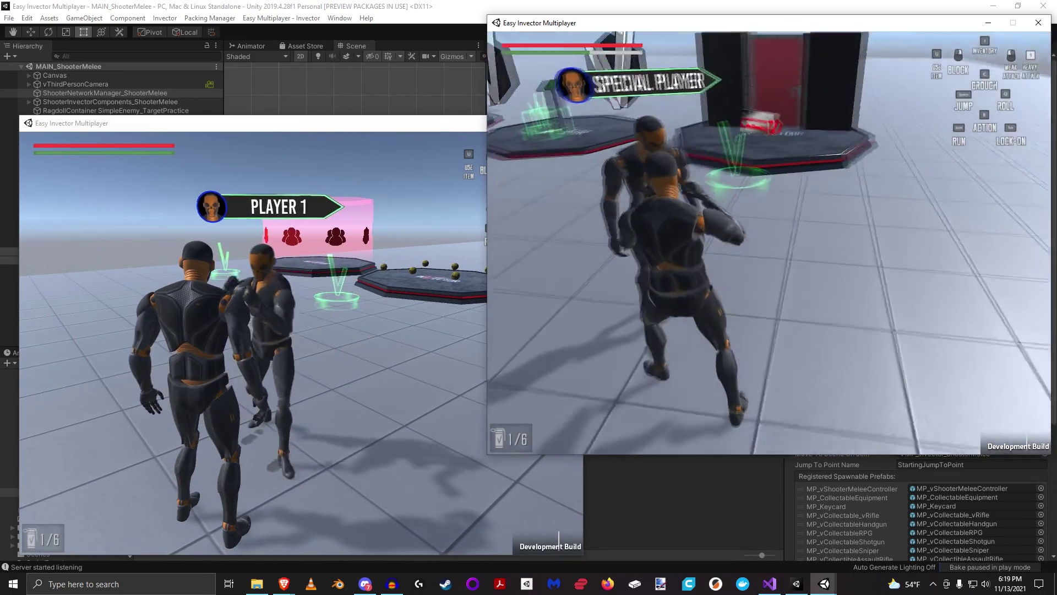
Run Player 1 onto the red team platform to switch the character to the red team.
key("w")
key("w")
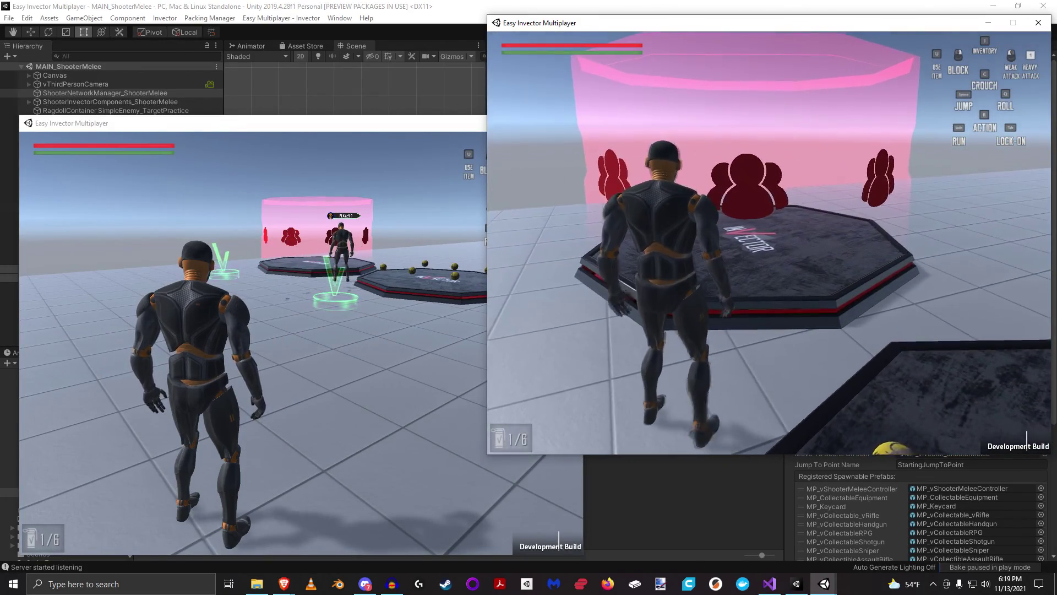
key("w")
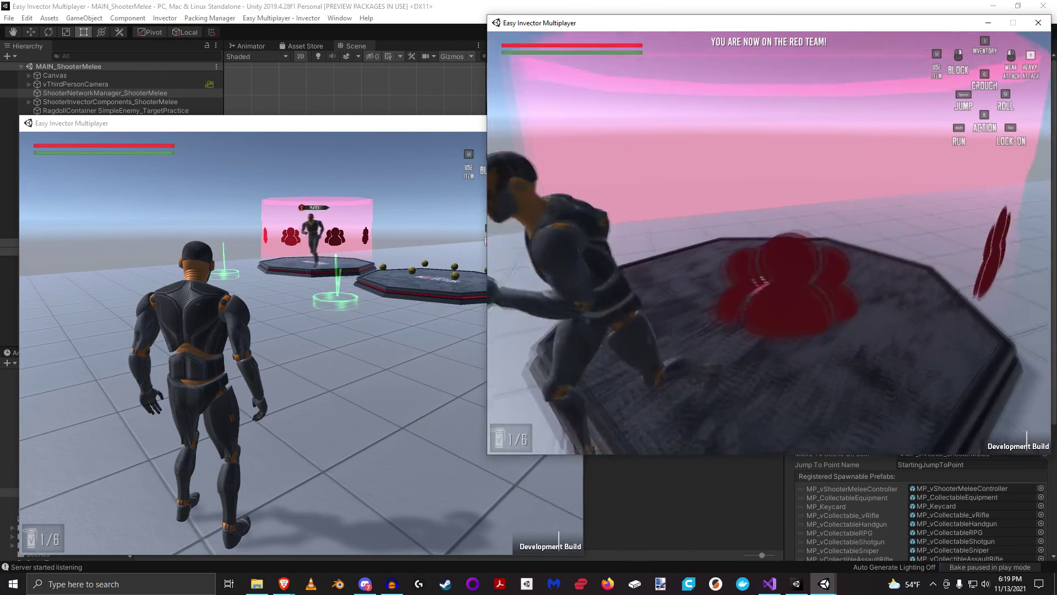
Run Player 1 back to Special Player, attack him from the red team, and move away toward the red platform.
key("w")
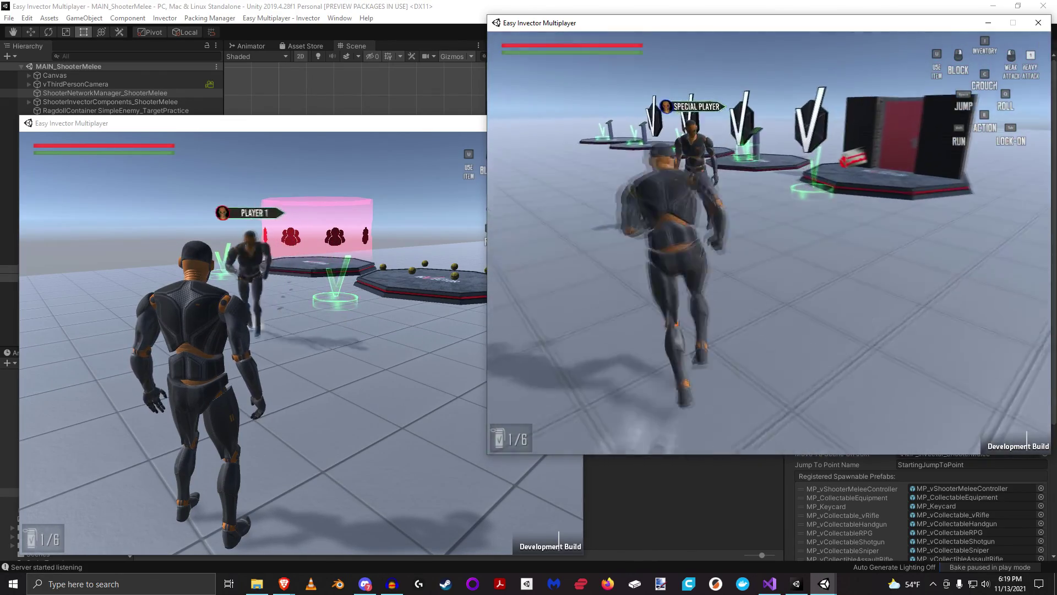
key("w")
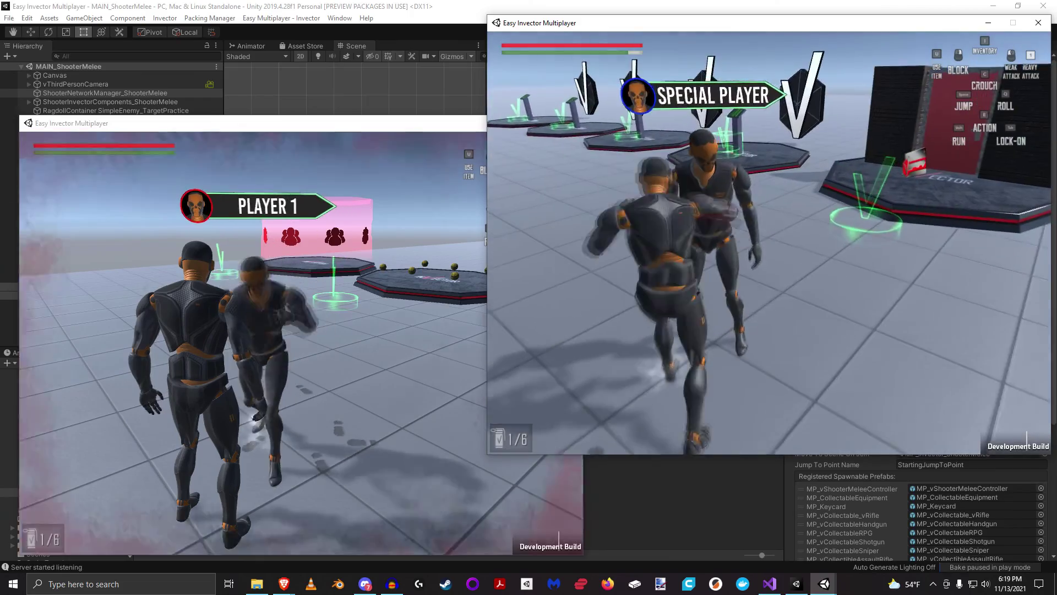
key("w")
key("d")
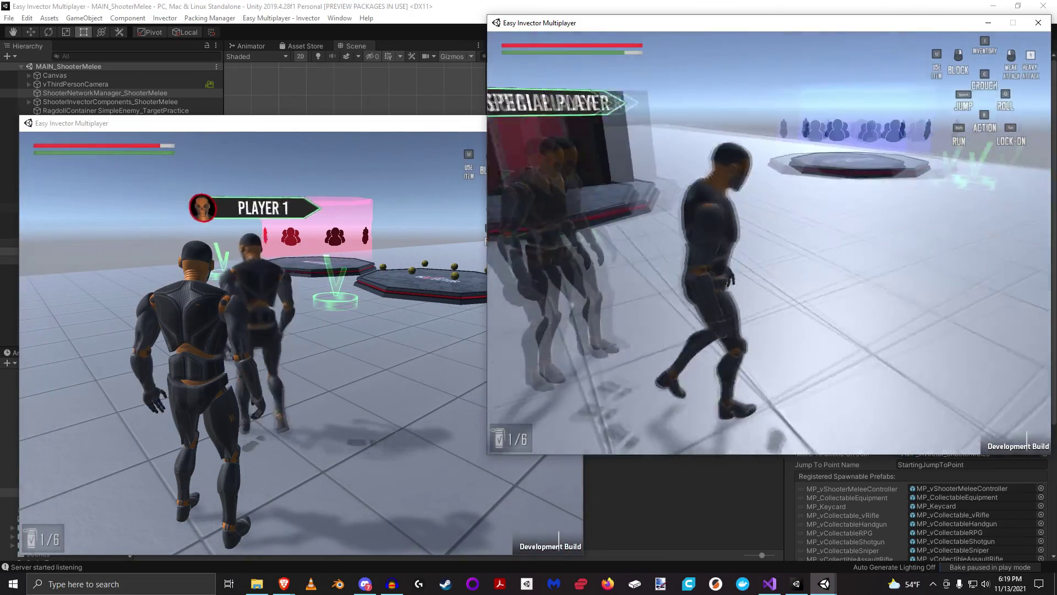
key("w")
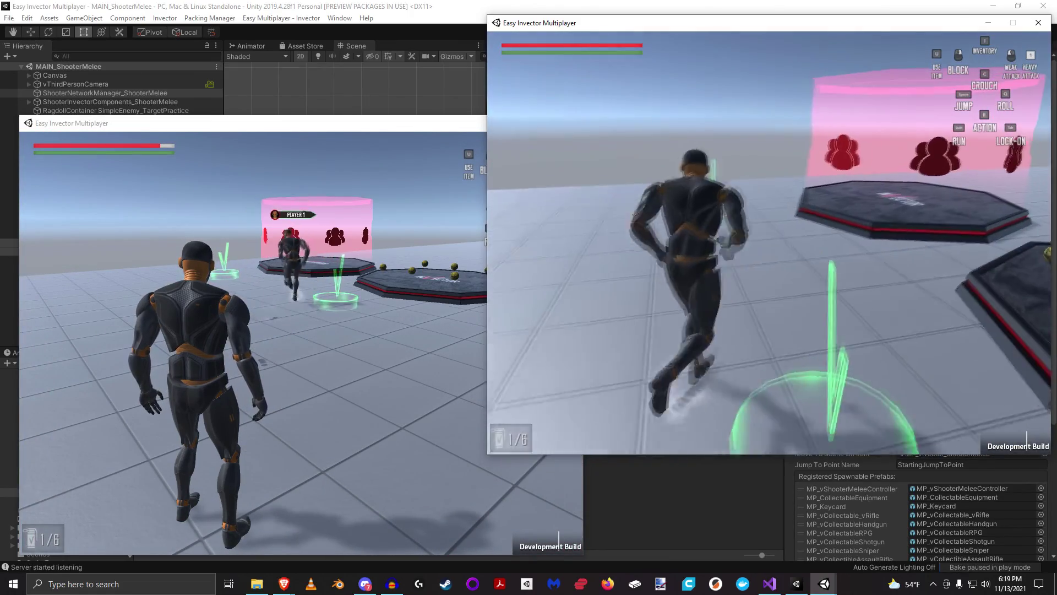
Switch to Special Player's build, run the character through the red team platform, and walk around Player 1 to check the name bars.
key("super")
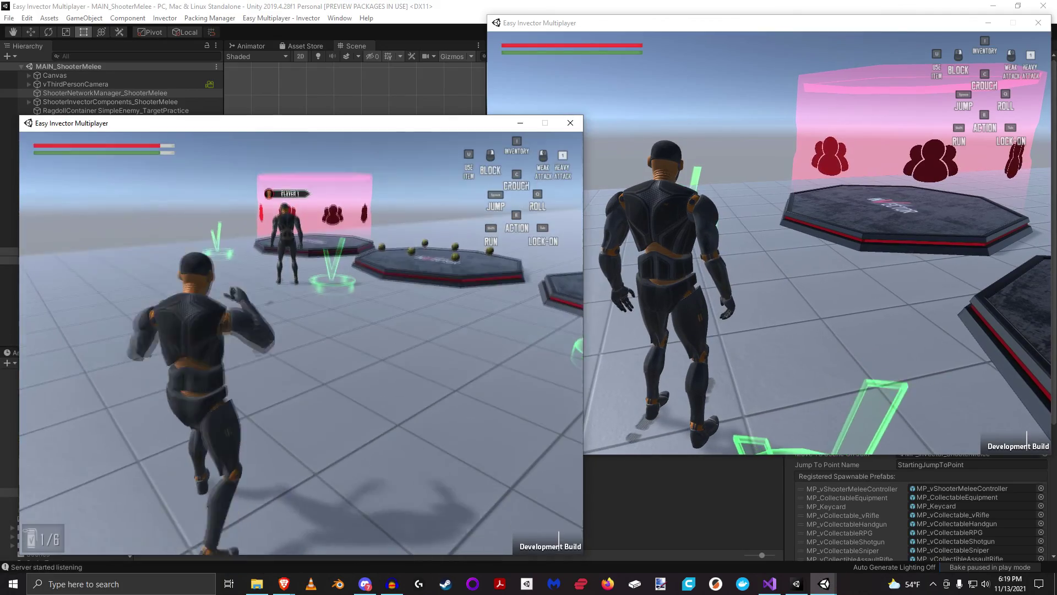
key("shift+w")
key("w")
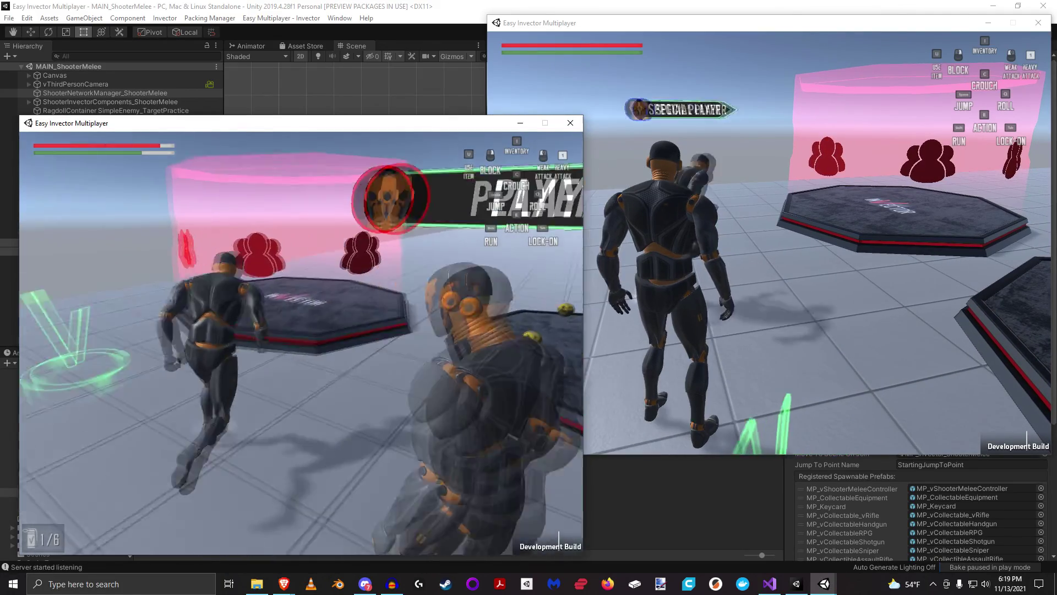
key("w")
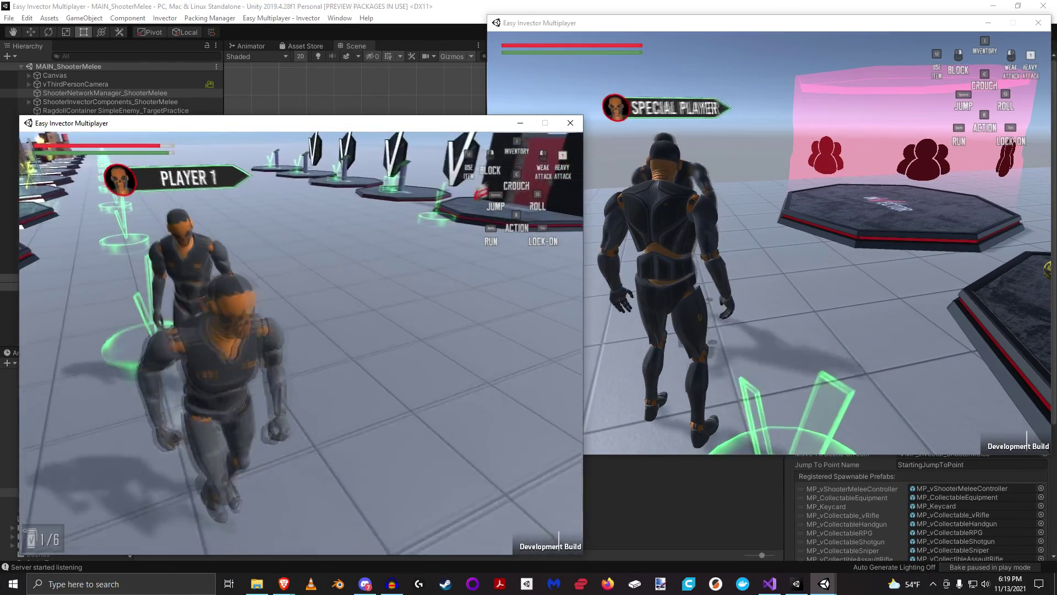
key("w")
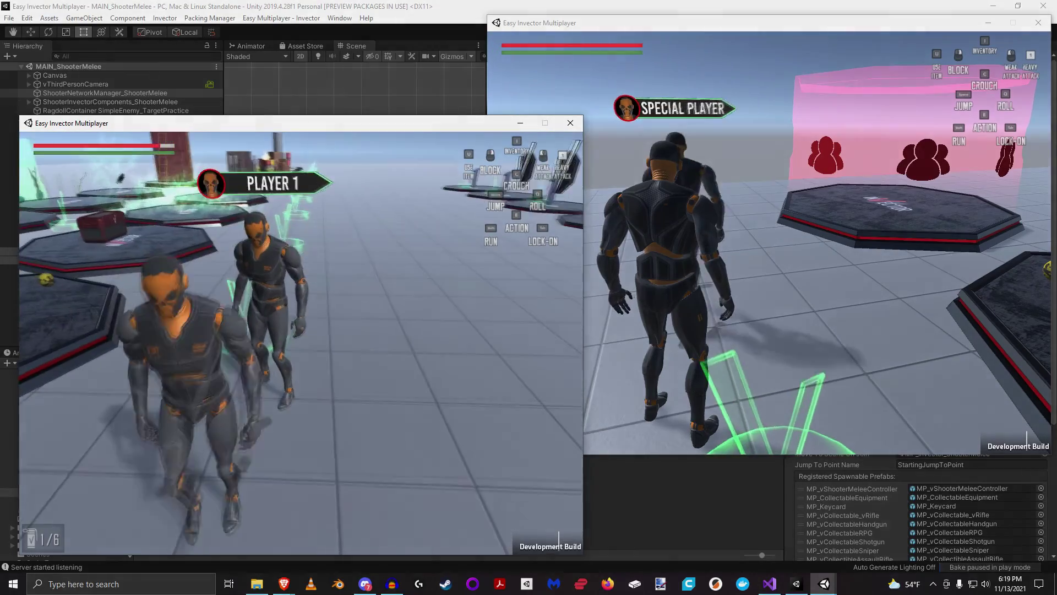
key("a")
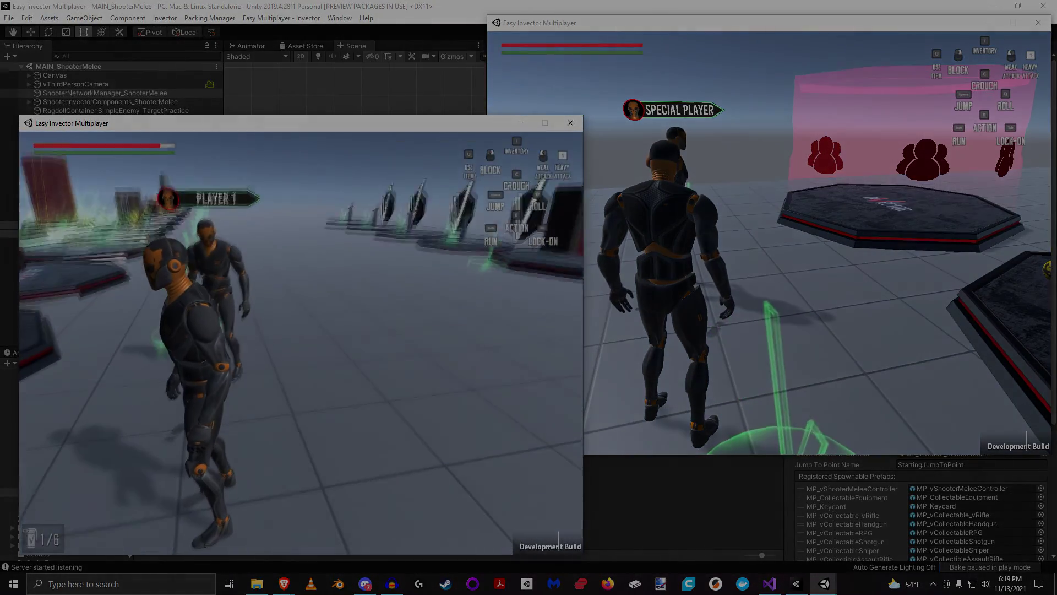